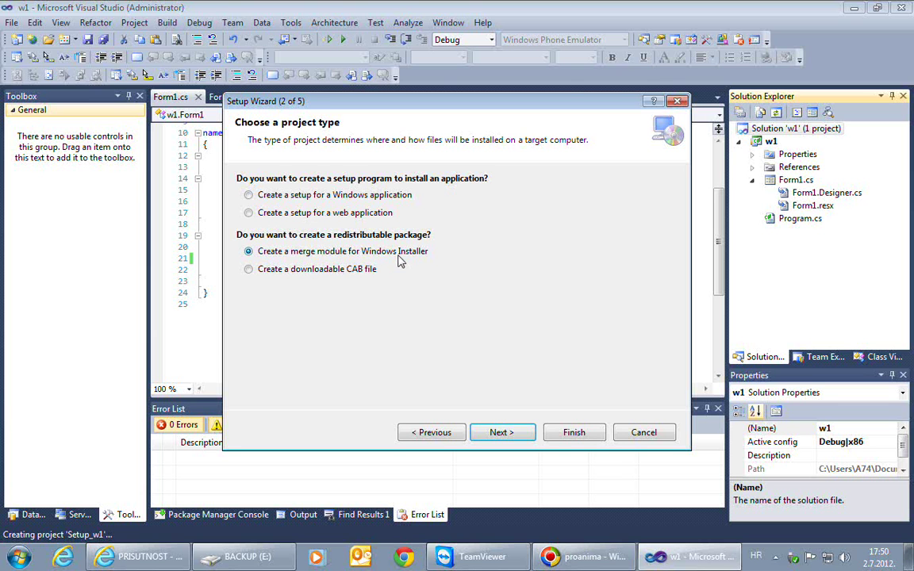
Choose a setup for a Windows application as the project type and continue to the project outputs.
left_click(248, 195)
left_click(258, 254)
left_click(269, 272)
left_click(249, 196)
left_click(501, 435)
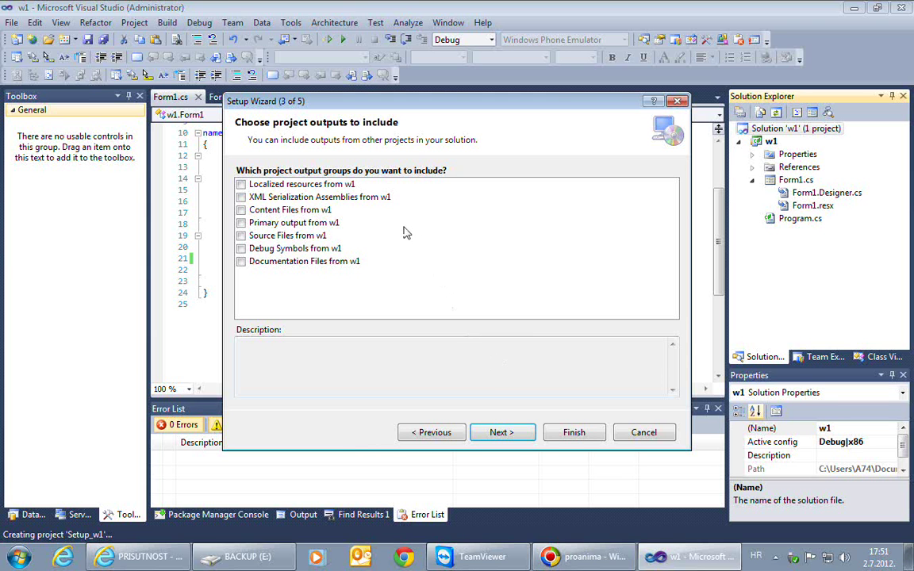
Include the Localized resources and XML Serialization Assemblies output groups from w1.
left_click(241, 185)
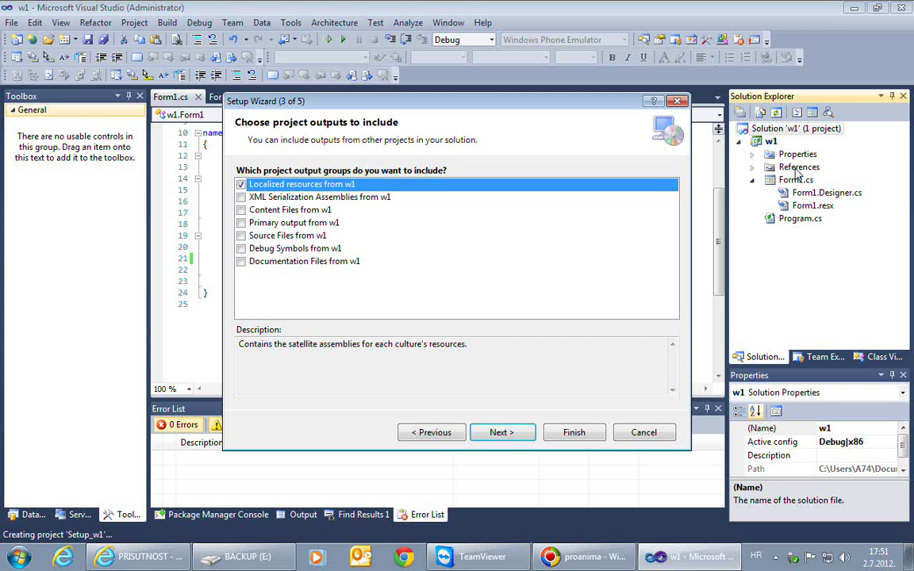
left_click(241, 185)
left_click(241, 185)
left_click(242, 198)
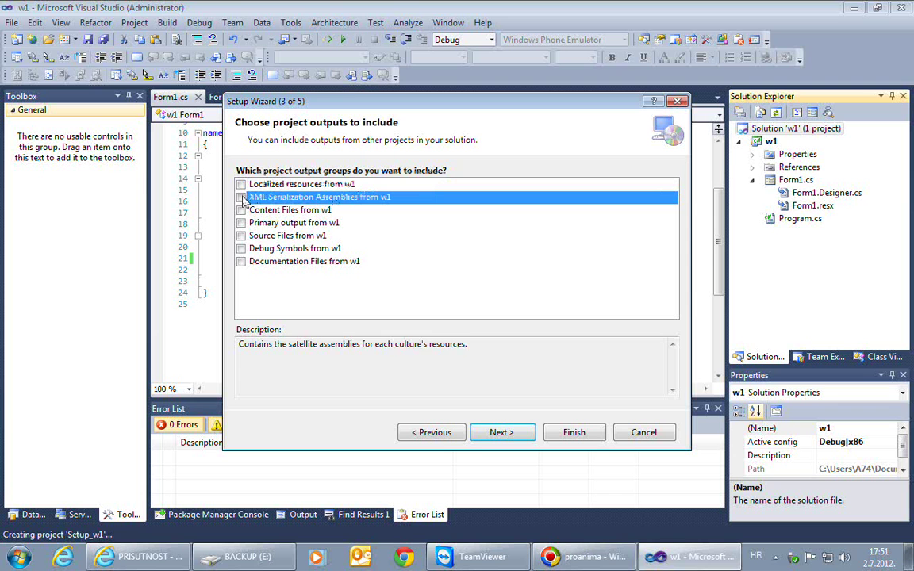
left_click(241, 197)
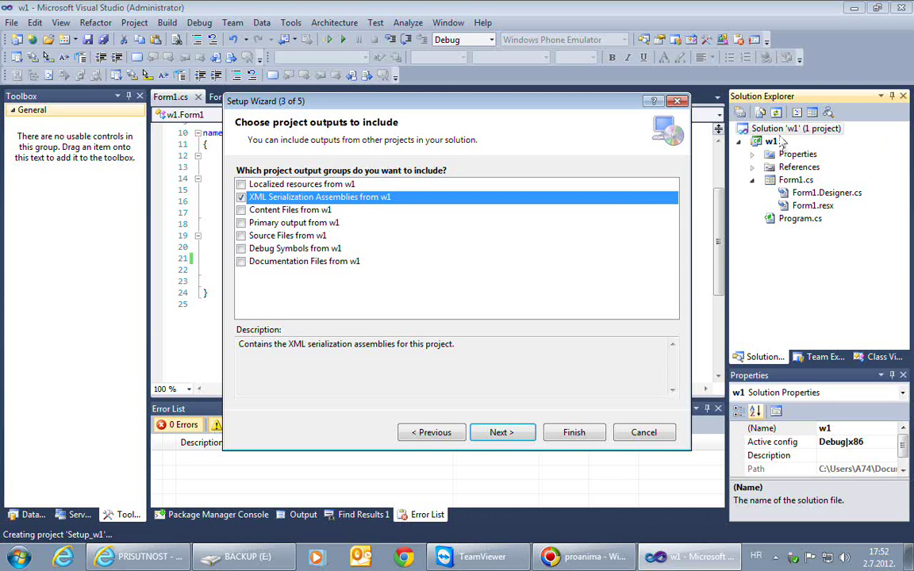
left_click(241, 185)
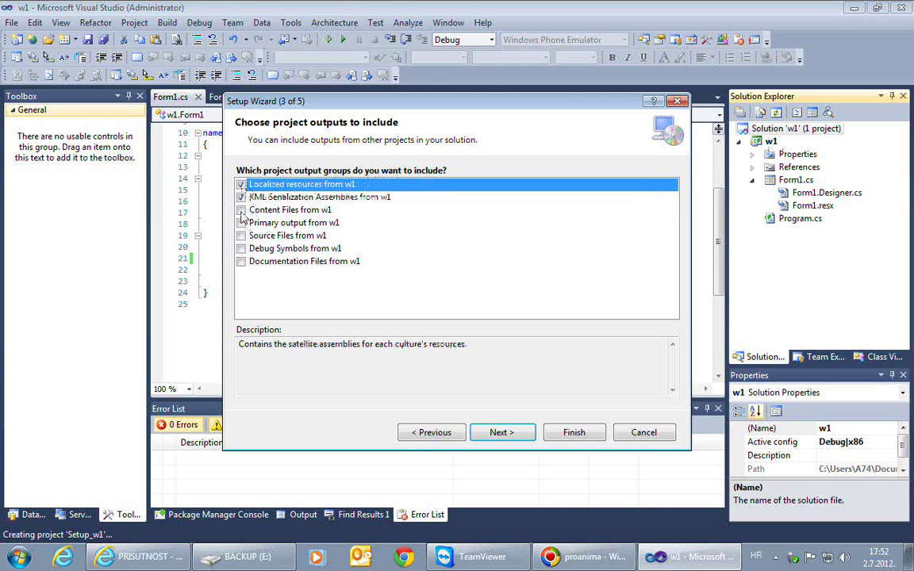
Include the Primary output from w1 and leave Content Files excluded.
left_click(241, 211)
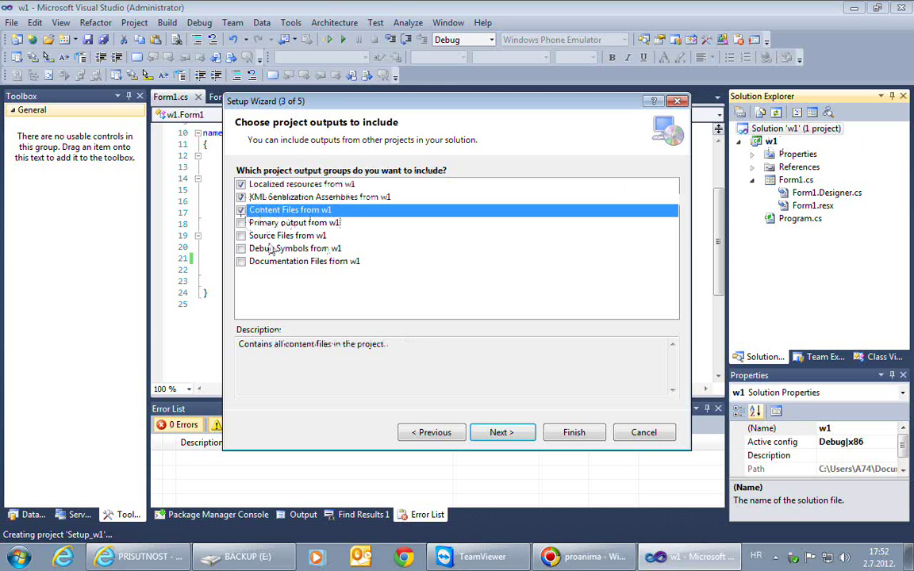
left_click(241, 224)
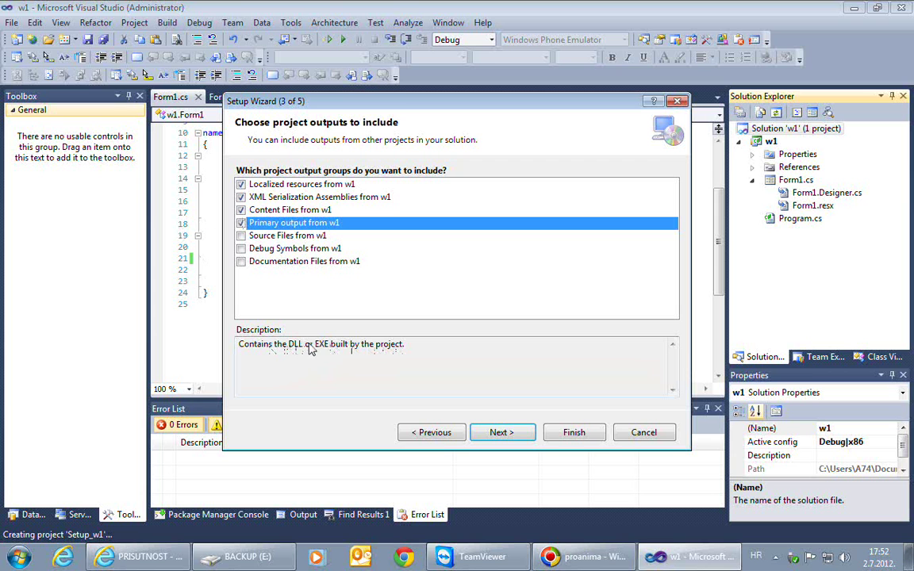
left_click(241, 210)
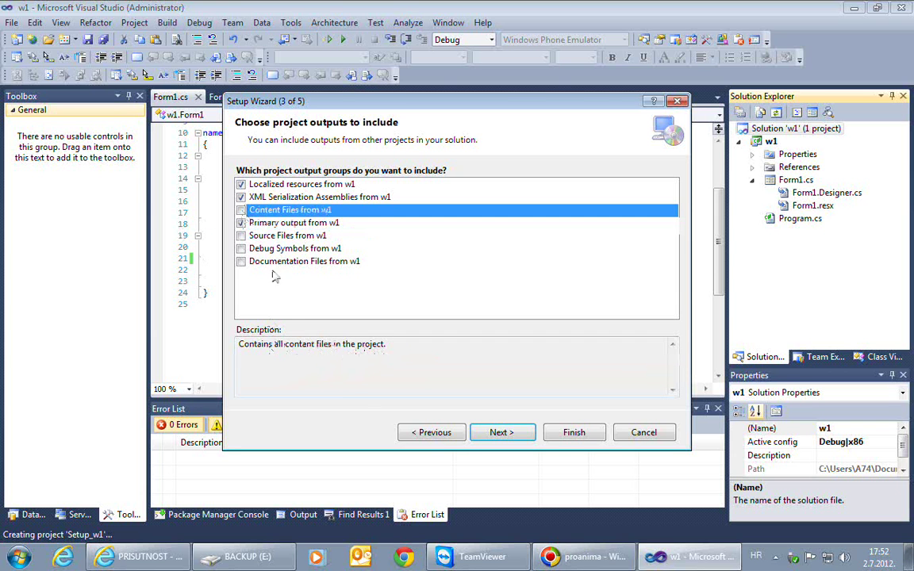
left_click(241, 223)
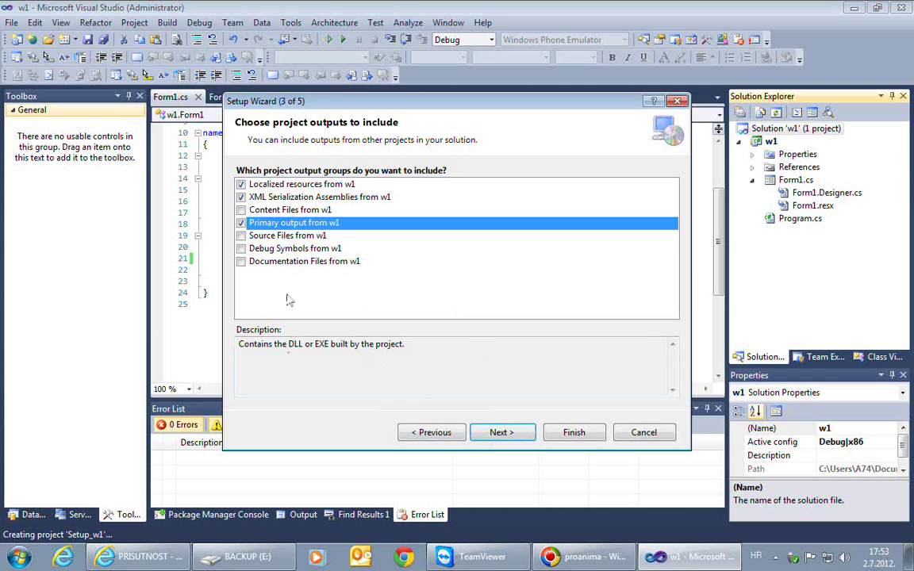
Review the descriptions of the Source Files, Debug Symbols and Documentation Files output groups without including them.
left_click(269, 237)
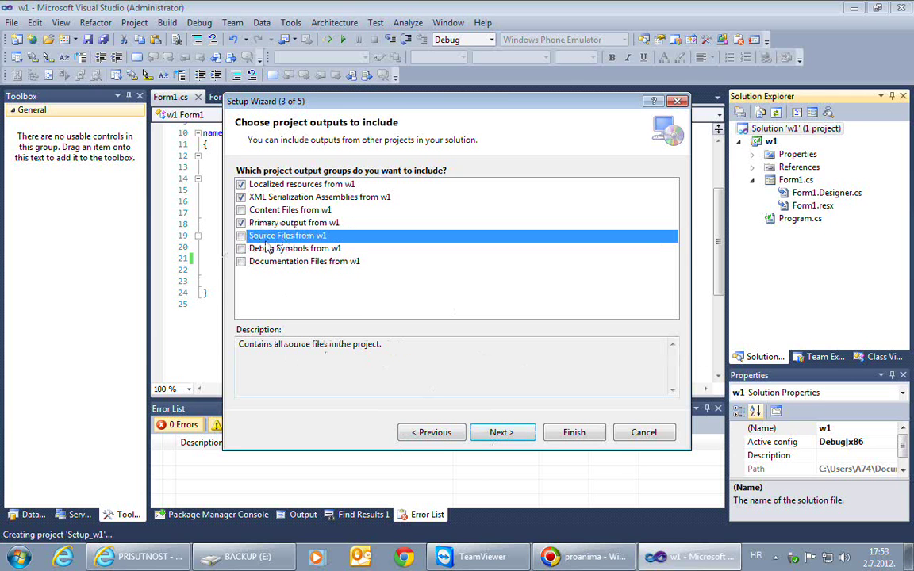
left_click(241, 248)
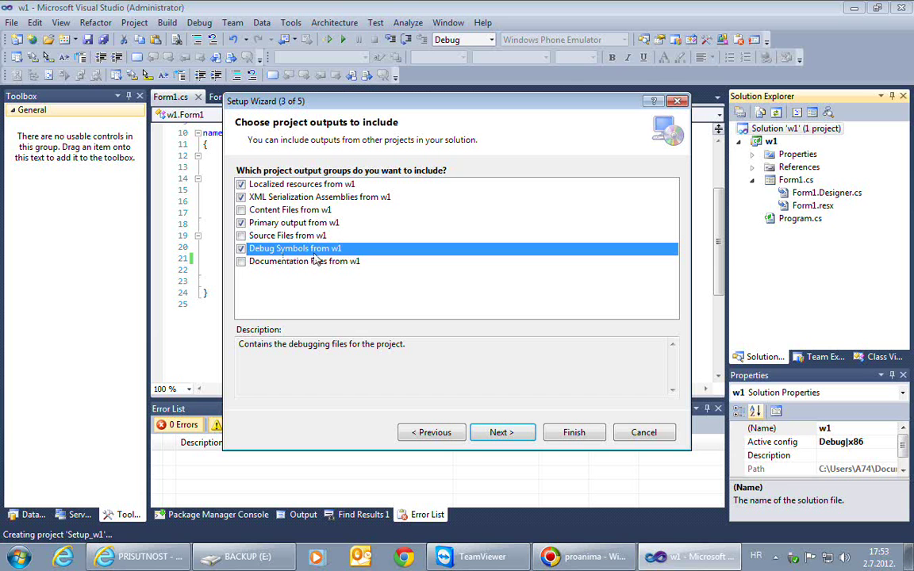
left_click(240, 249)
left_click(274, 264)
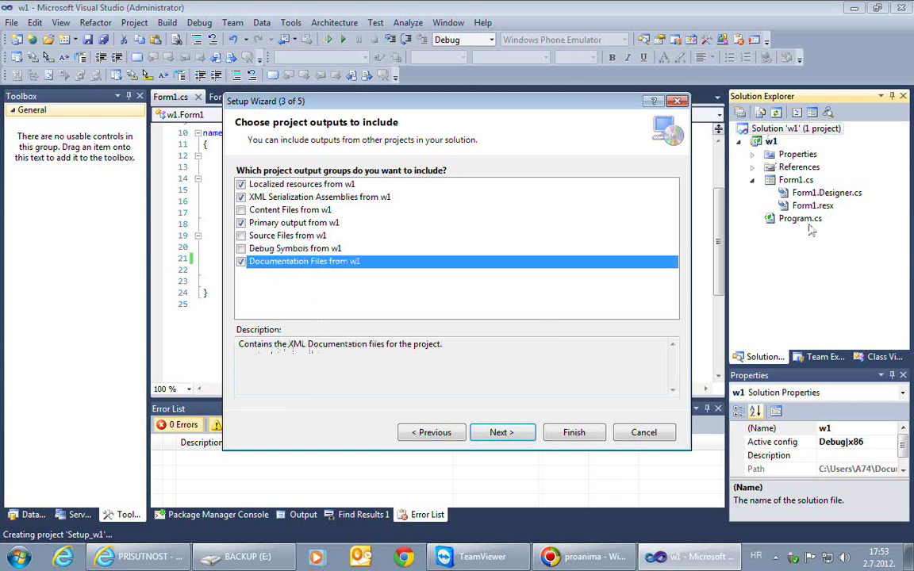
left_click(242, 264)
left_click(241, 264)
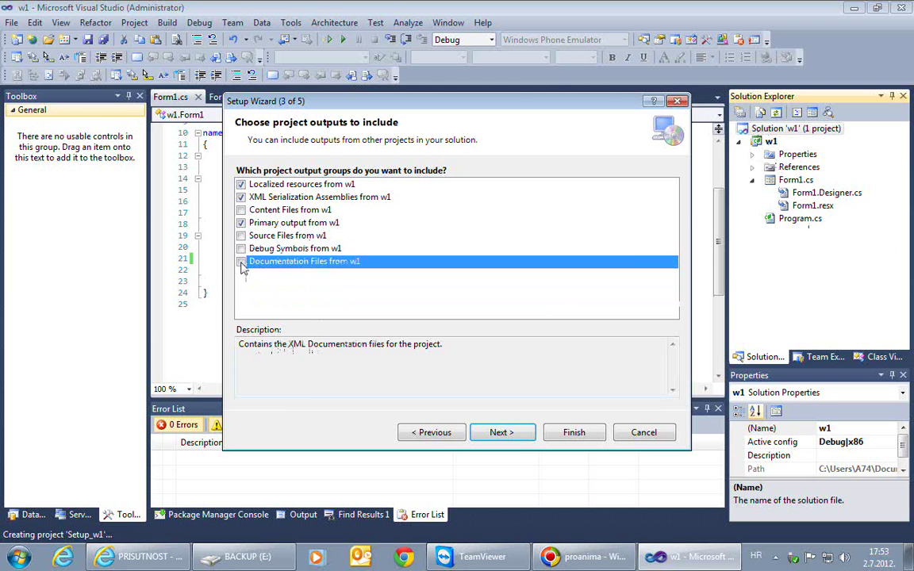
Finish the Setup Wizard without additional files to create the Setup_w1 project.
left_click(500, 435)
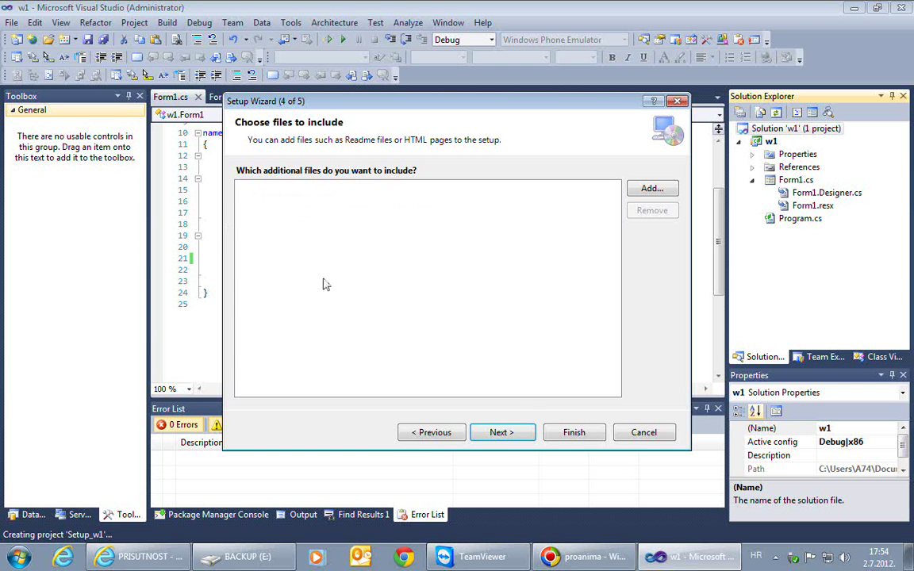
left_click(512, 435)
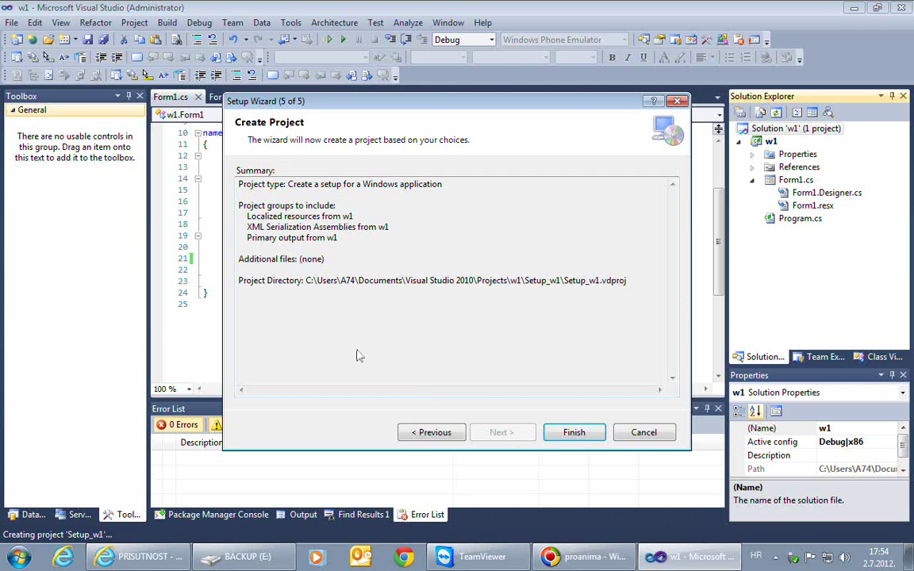
left_click(572, 436)
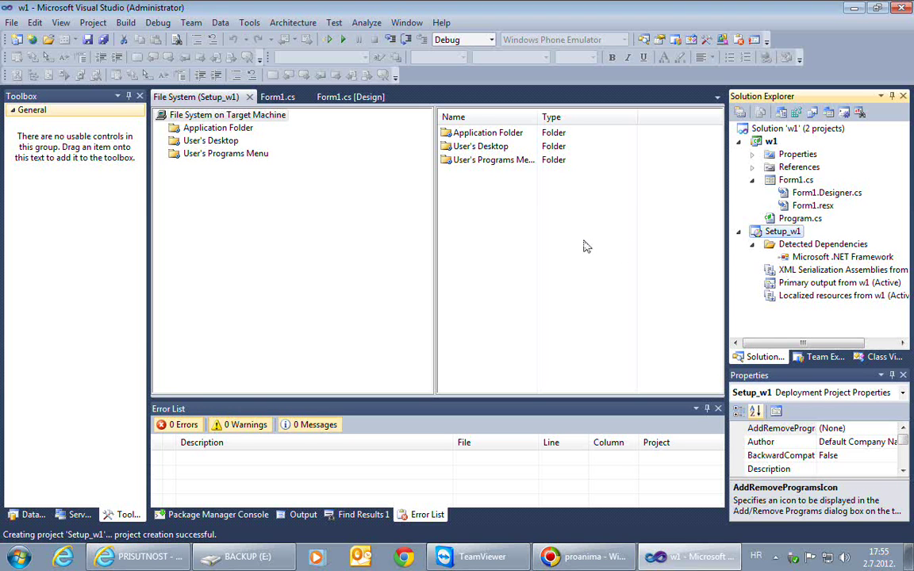
Run the solution to start building w1 and Setup_w1.
key("F5")
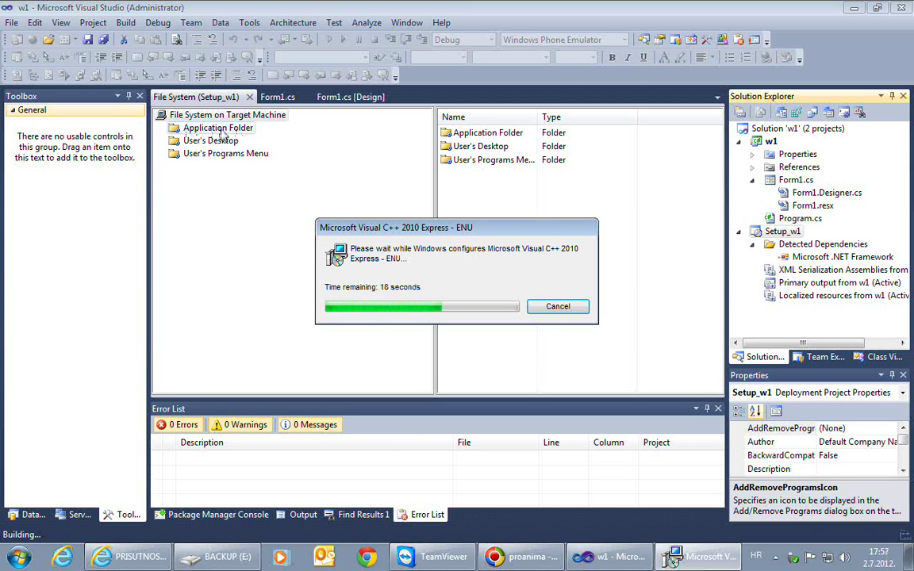
left_click(203, 141)
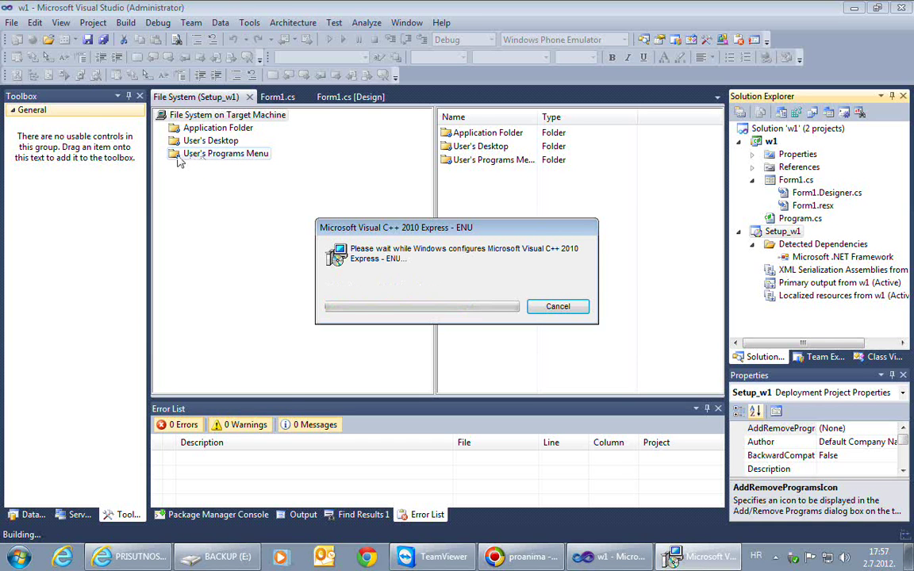
Examine the COMED program folder in the Windows programs list, and return to the Setup_w1 file system view.
left_click(19, 556)
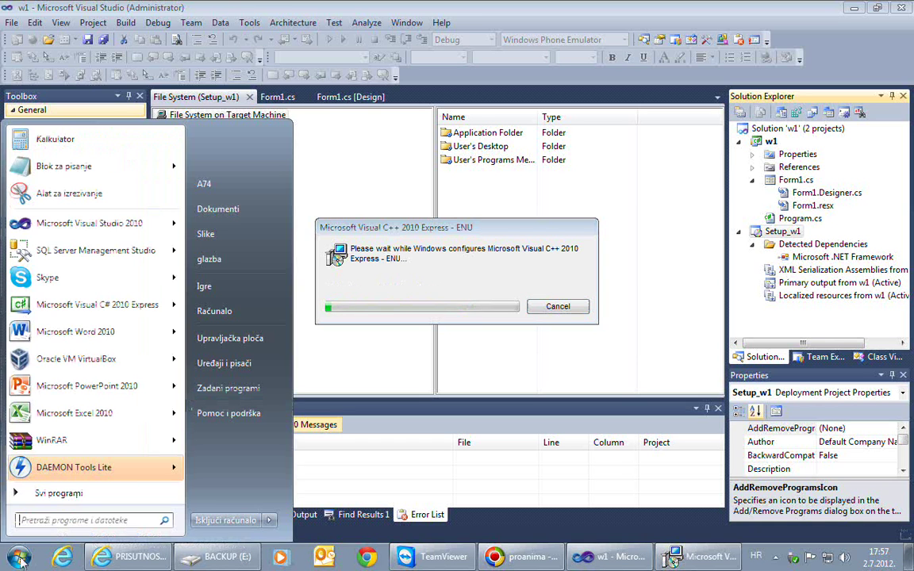
left_click(79, 494)
scroll(79, 346, "down", 7)
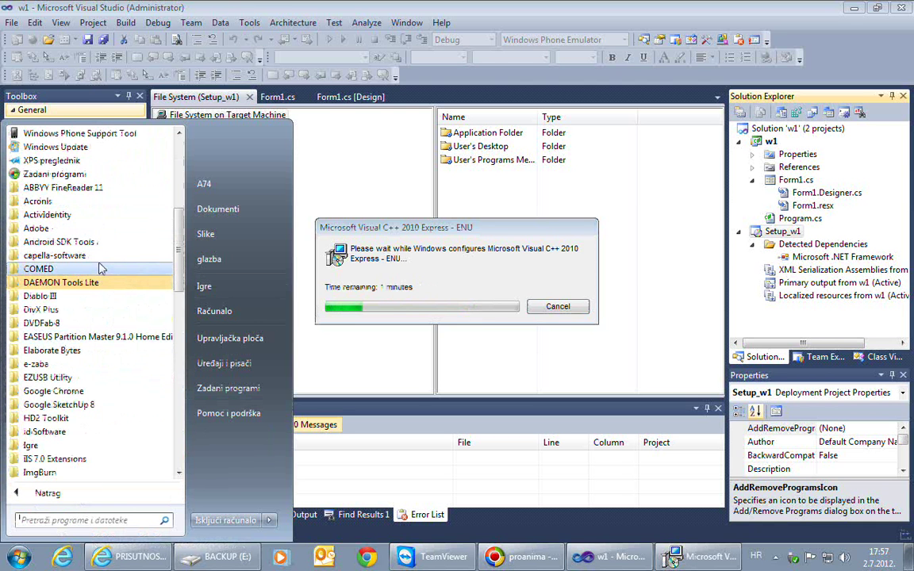
left_click(101, 269)
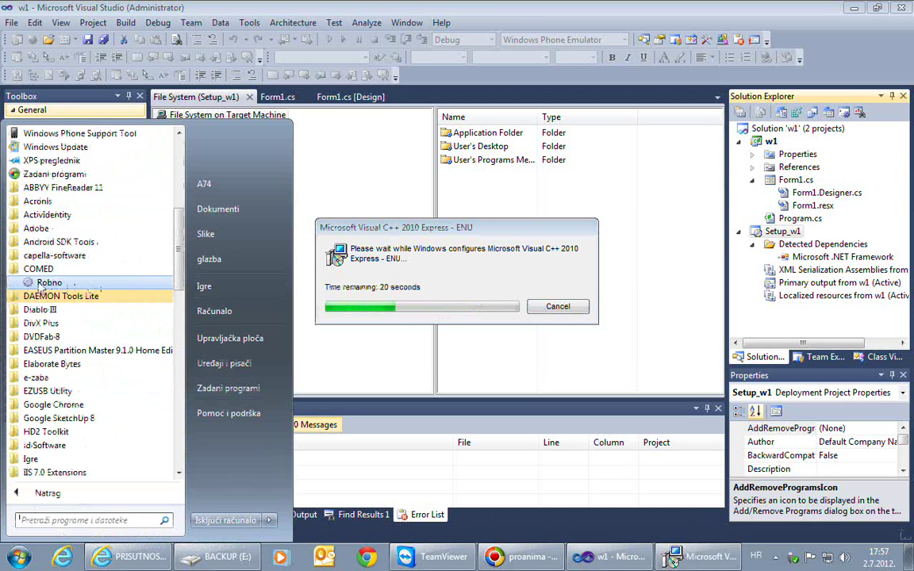
left_click(364, 147)
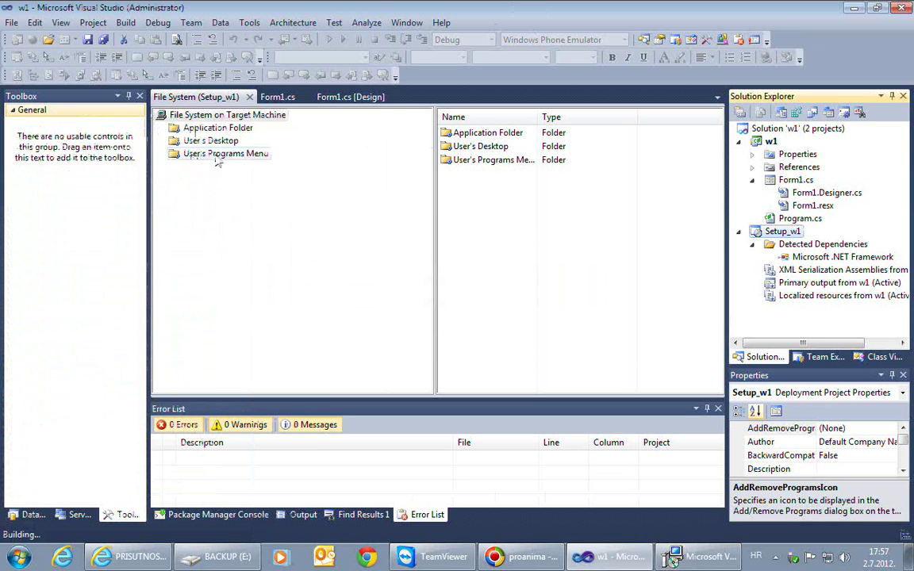
left_click(670, 558)
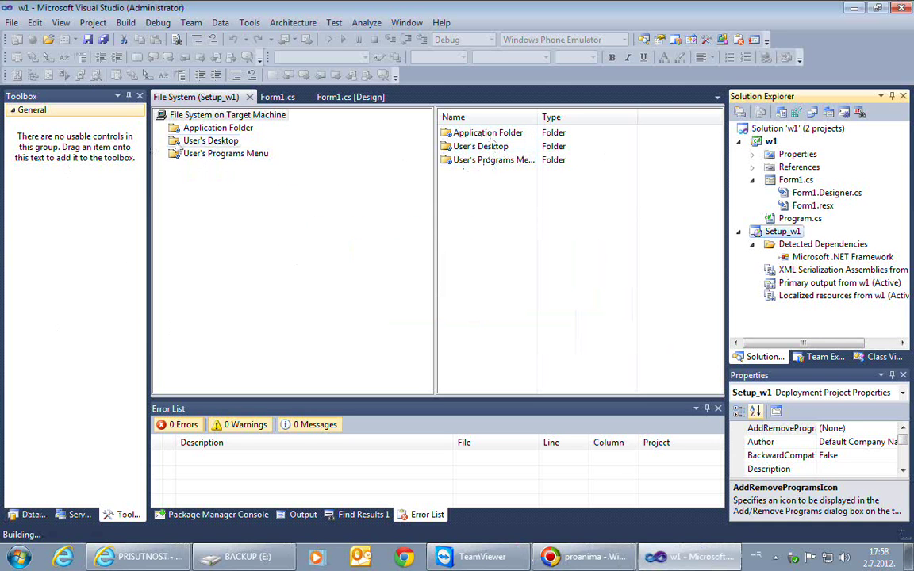
Examine the contents of the Application Folder and User's Desktop on the target machine, widening the Name column.
left_click(179, 130)
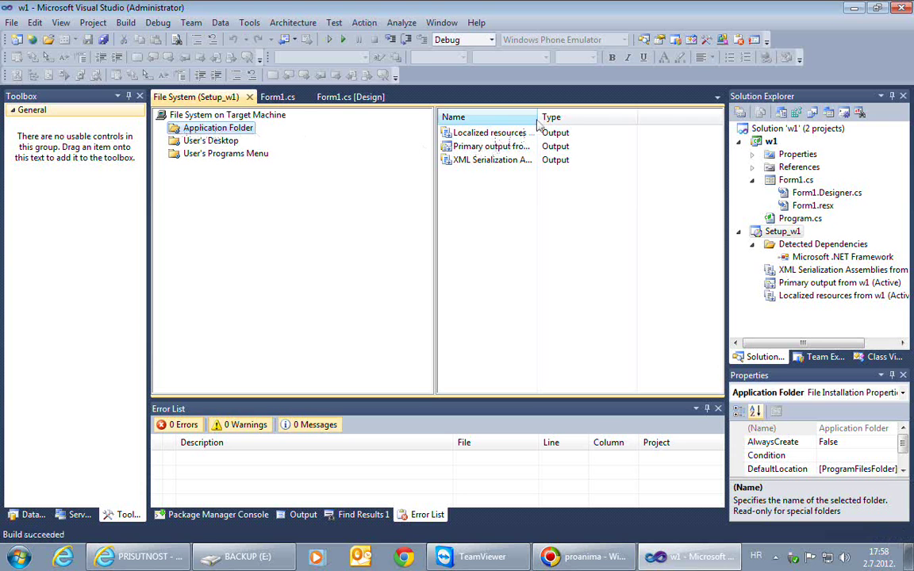
left_click_drag(540, 117, 622, 119)
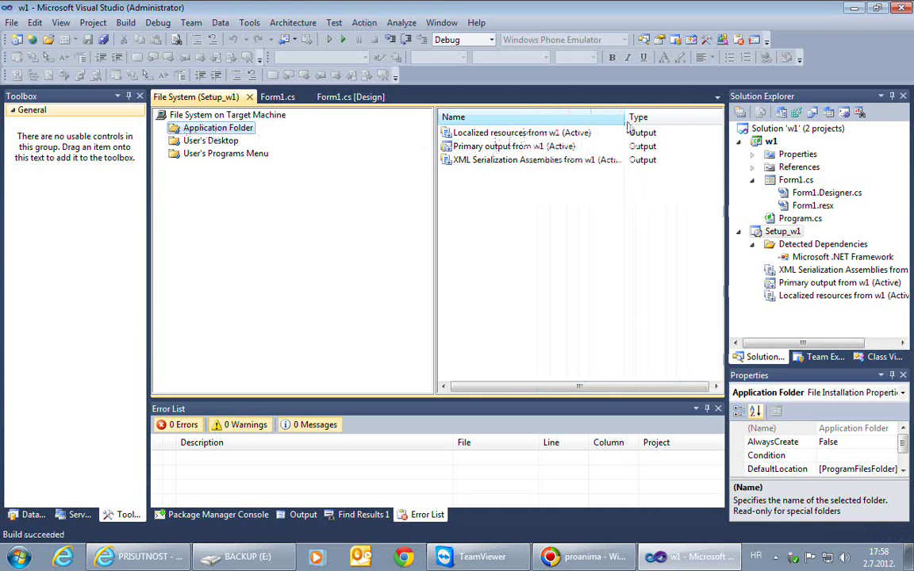
left_click(480, 133)
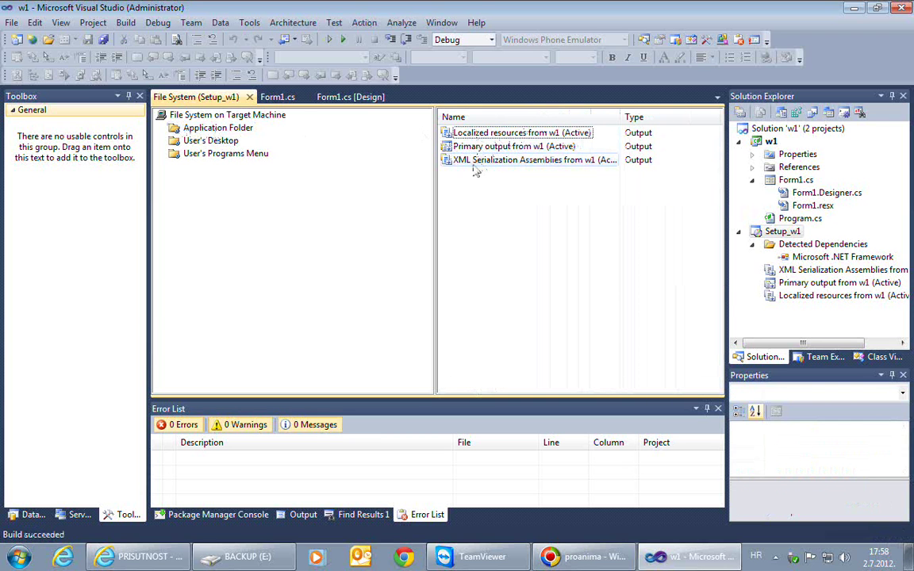
left_click(191, 142)
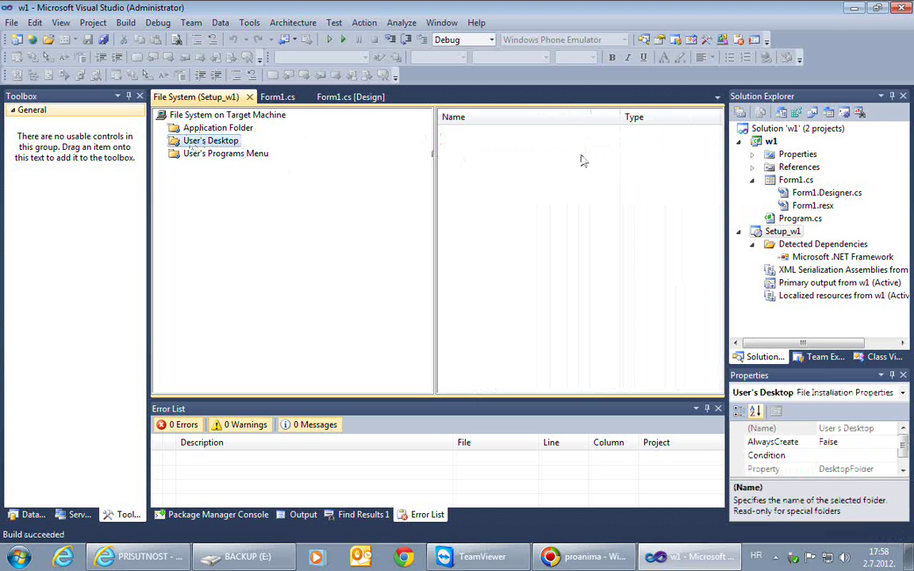
Add the Primary output of project w1 with the (Active) configuration to the User's Programs Menu folder.
left_click(199, 157)
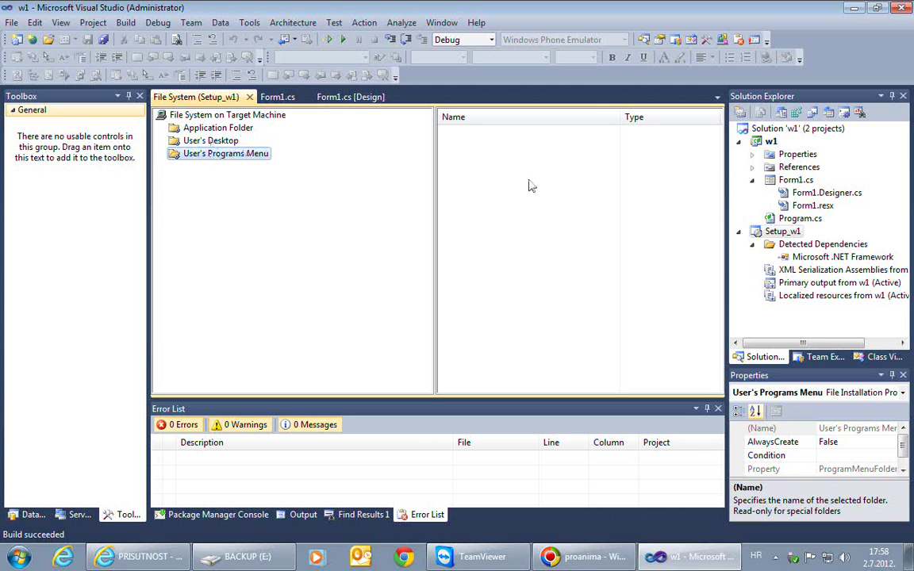
left_click(473, 177)
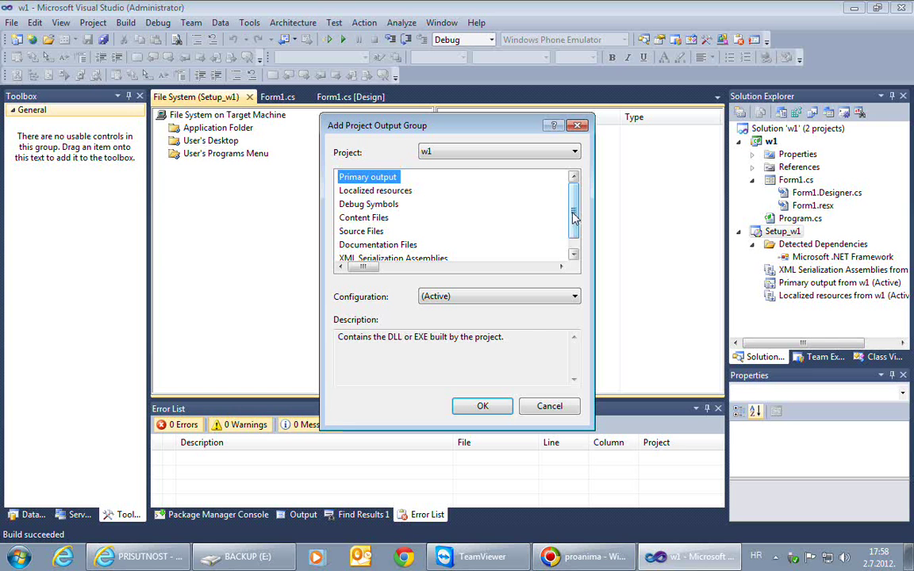
mouse_move(575, 217)
left_mouse_down()
mouse_move(574, 229)
mouse_move(574, 214)
left_mouse_up()
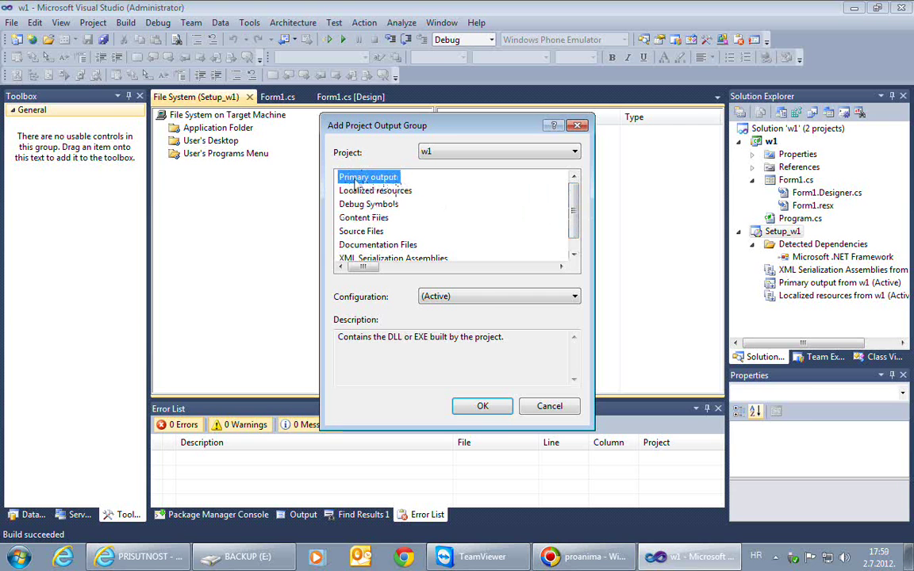
left_click(469, 404)
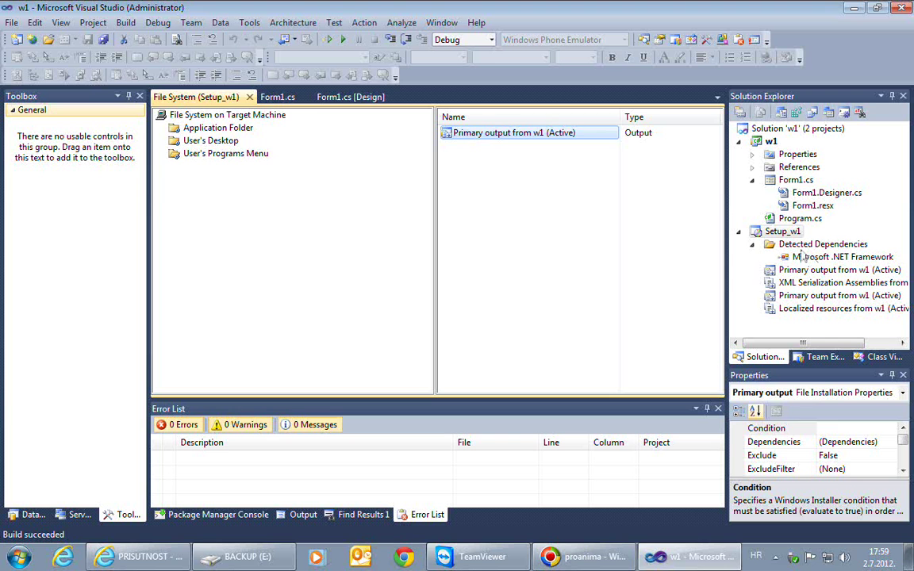
Select the Setup_w1 project, then in File Explorer open Dokumenti > Visual Studio 2010 > Projects > w1 > Setup_w1 > Debug.
left_click(781, 232)
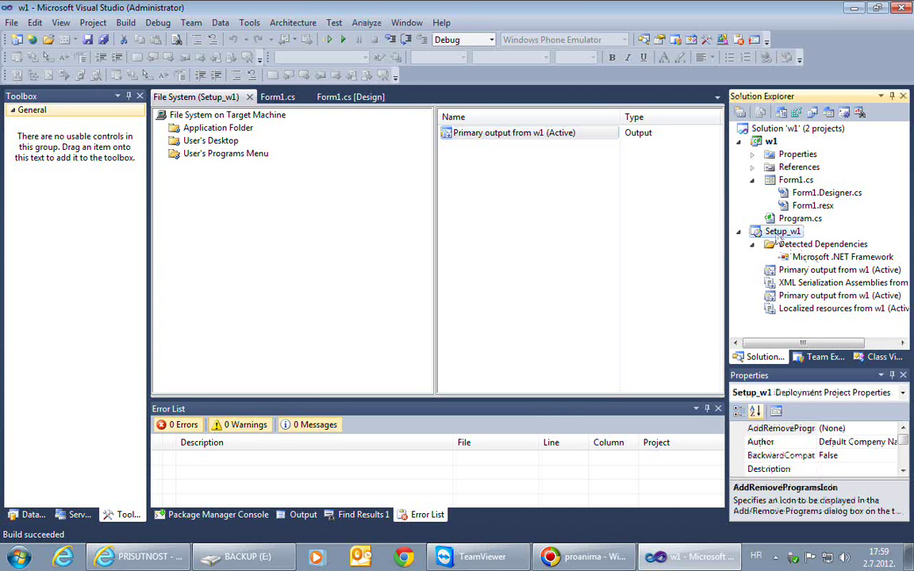
left_click(761, 233)
left_click(242, 558)
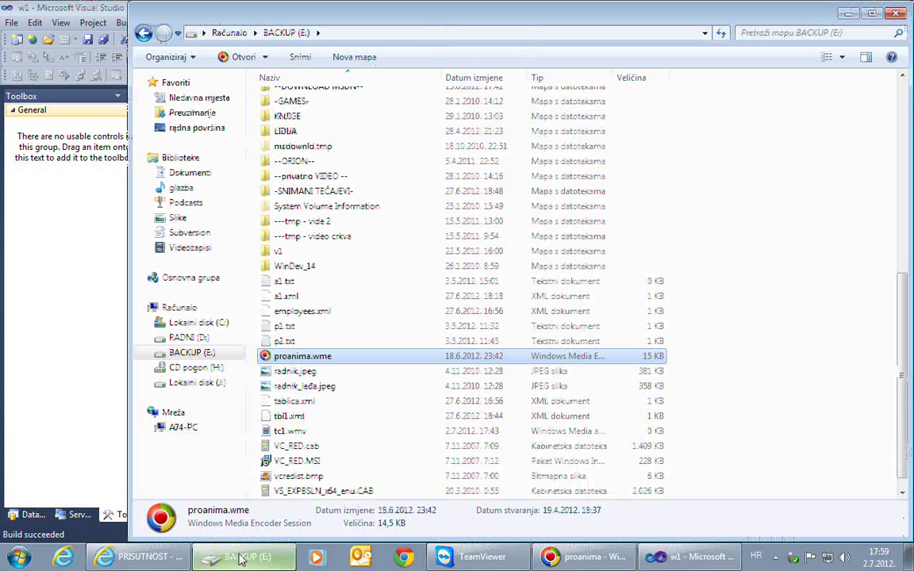
left_click(208, 175)
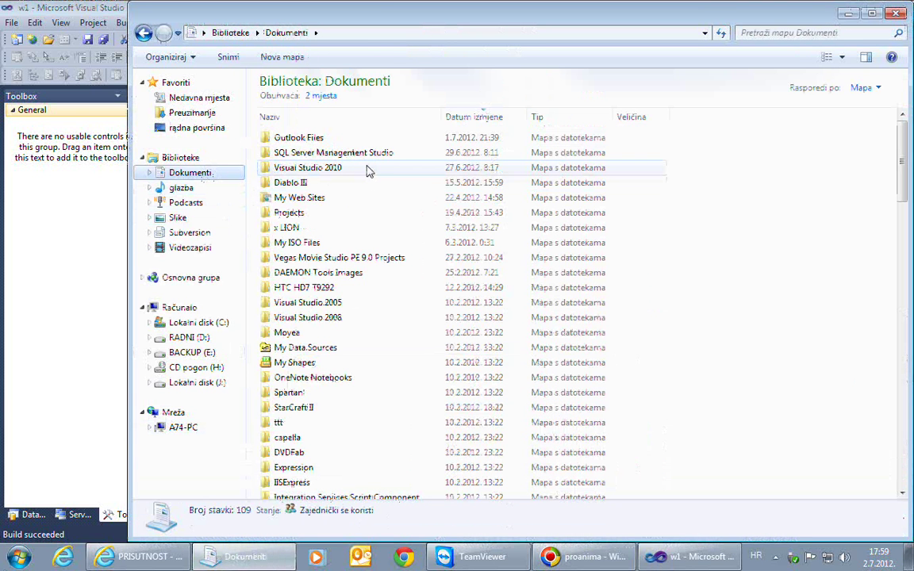
double_click(366, 169)
double_click(361, 154)
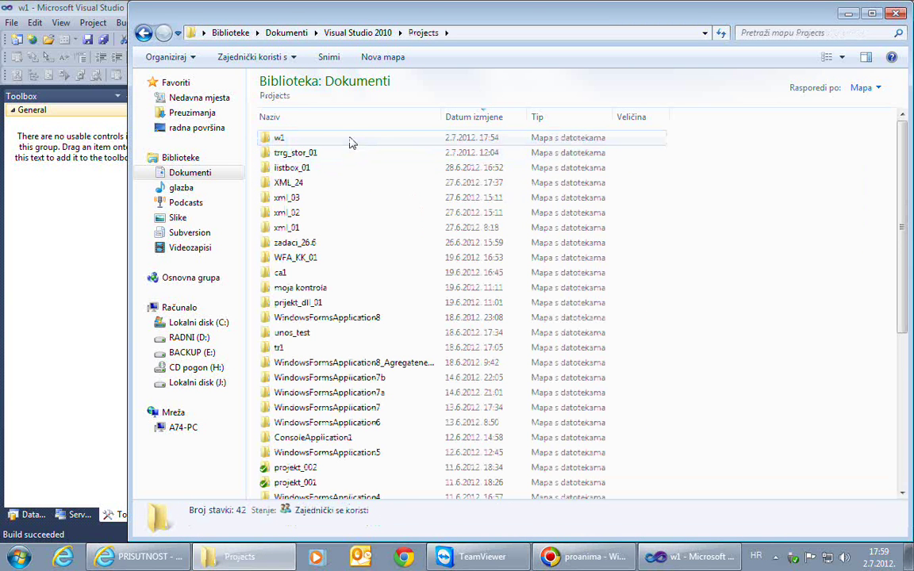
double_click(330, 142)
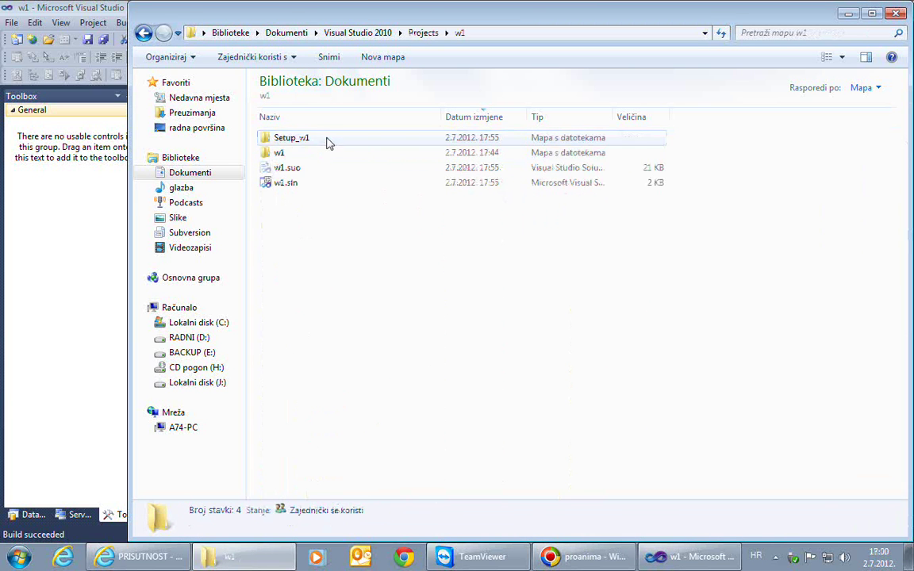
left_click(287, 154)
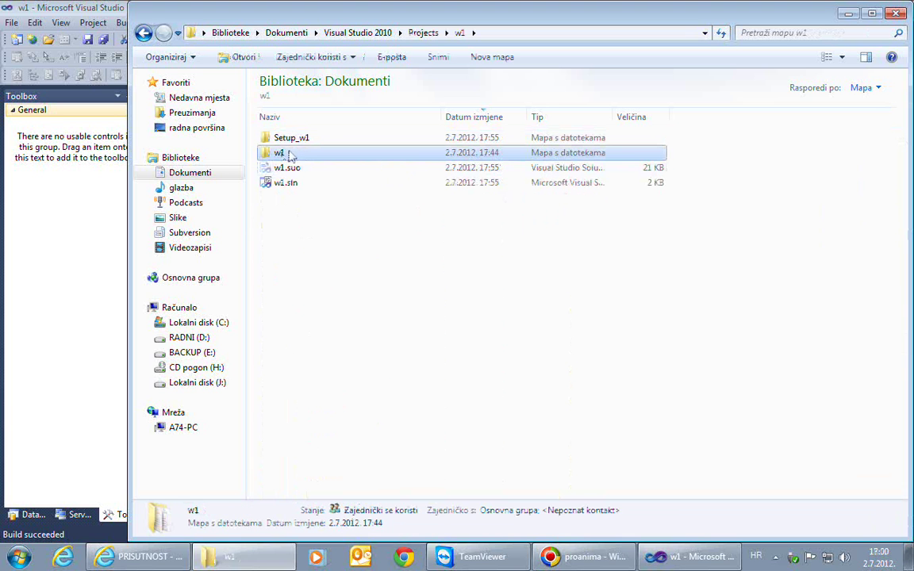
double_click(329, 140)
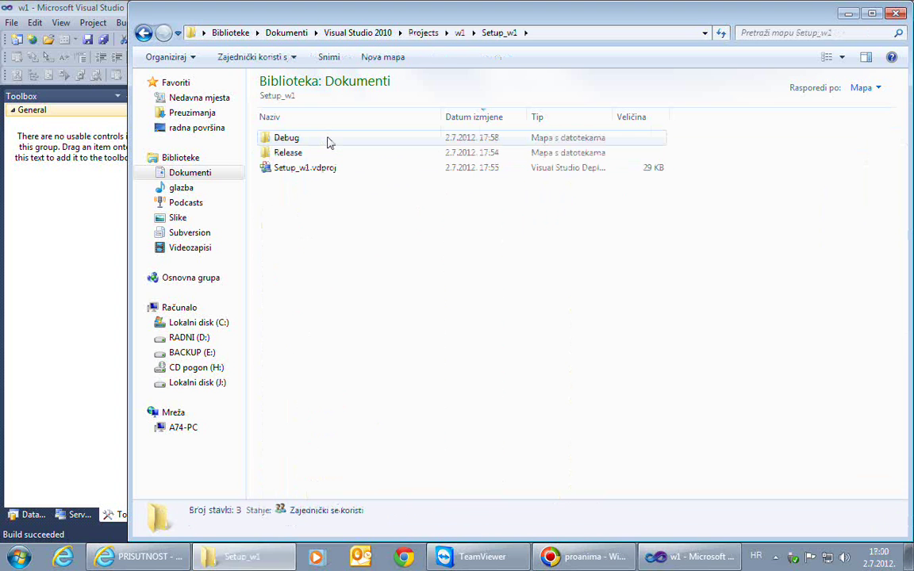
double_click(328, 139)
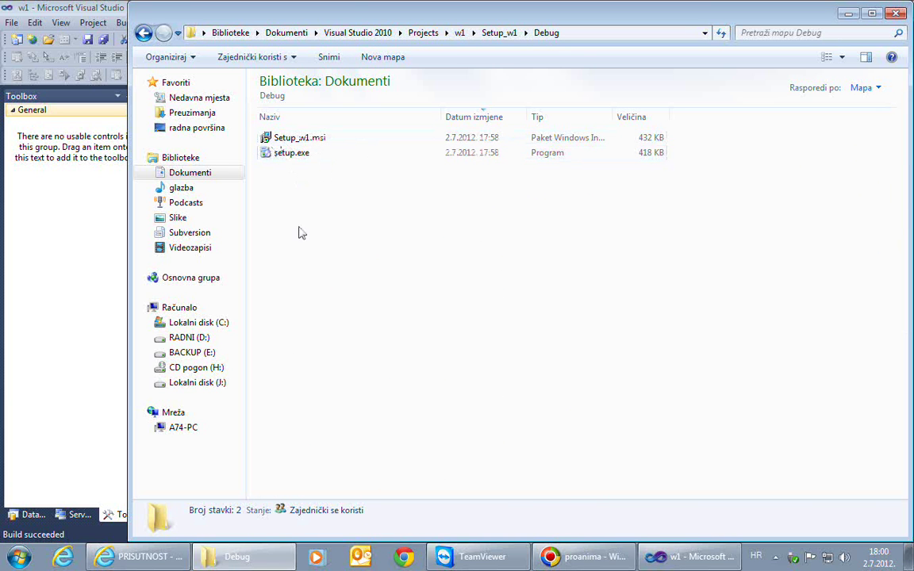
Run setup.exe and install Setup_w1 for Everyone in the default installation folder, closing the wizard when it completes.
double_click(280, 156)
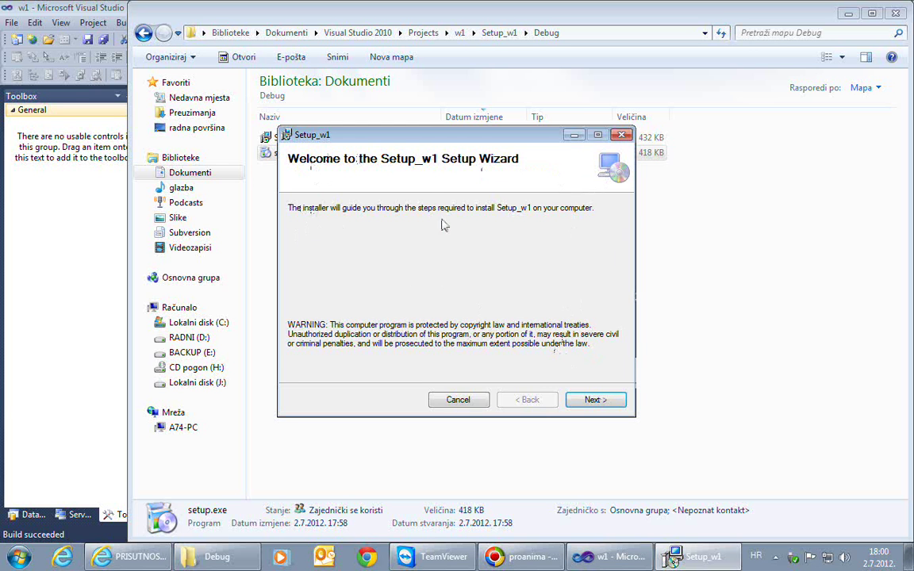
left_click(594, 401)
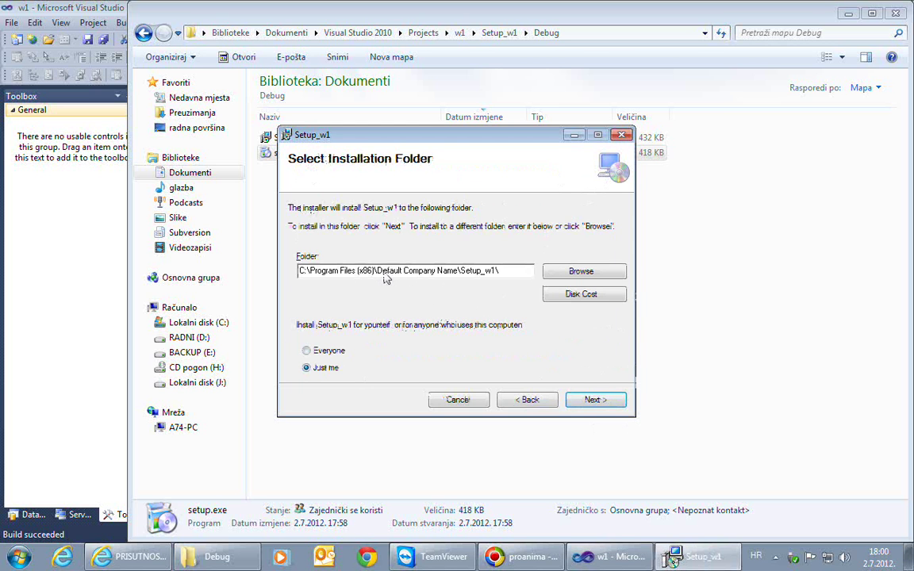
left_click(311, 352)
left_click(596, 401)
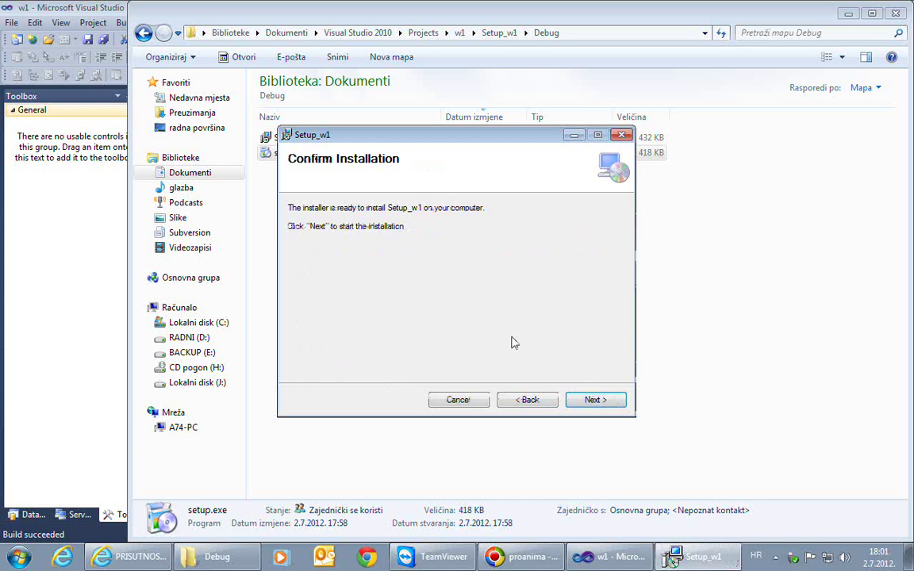
left_click(592, 403)
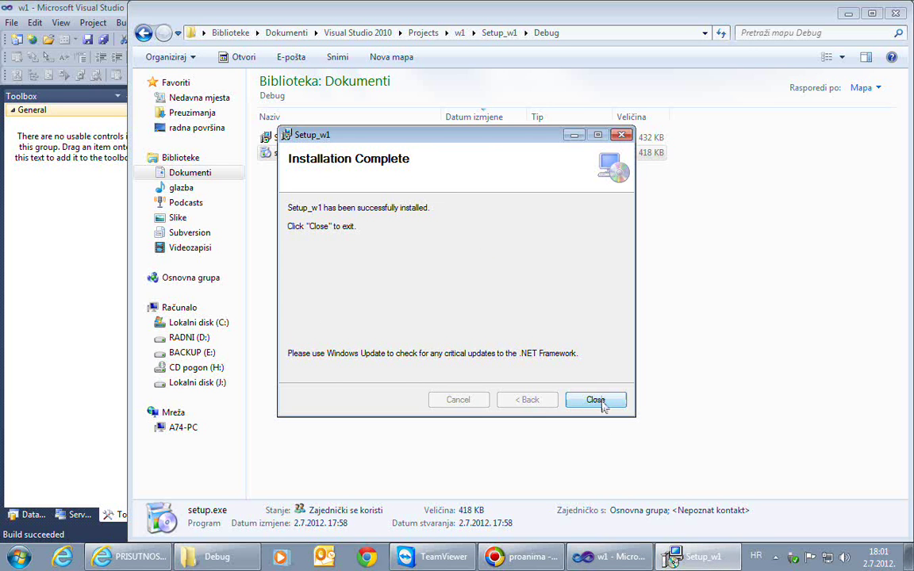
left_click(601, 403)
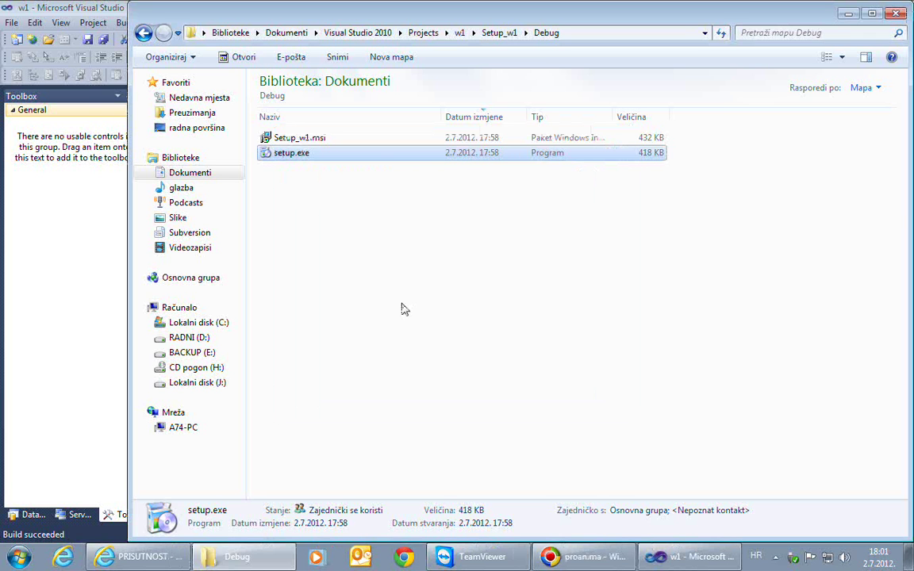
Select both installer files in the Debug folder and search the full Windows programs list for the installed w1 program.
left_click_drag(315, 179, 288, 129)
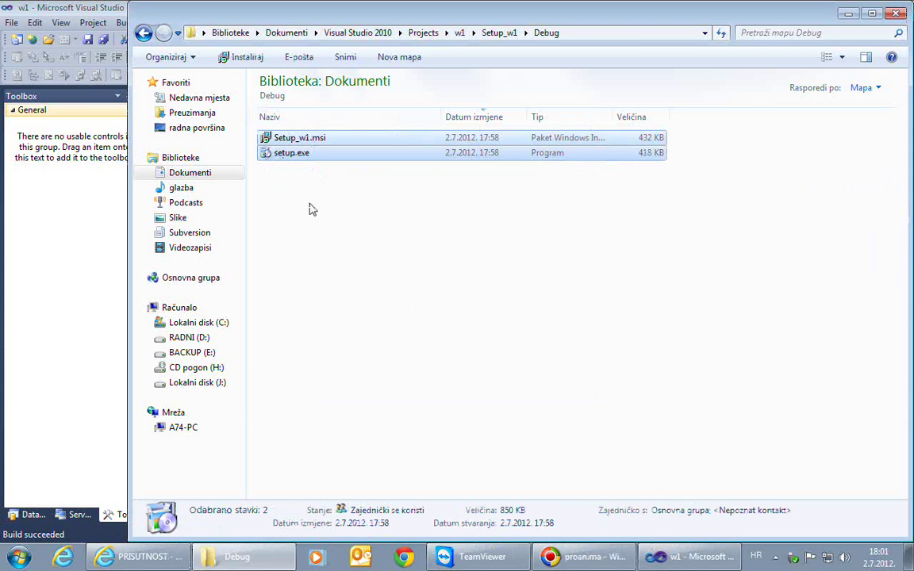
left_click(19, 556)
left_click(48, 493)
scroll(143, 387, "down", 10)
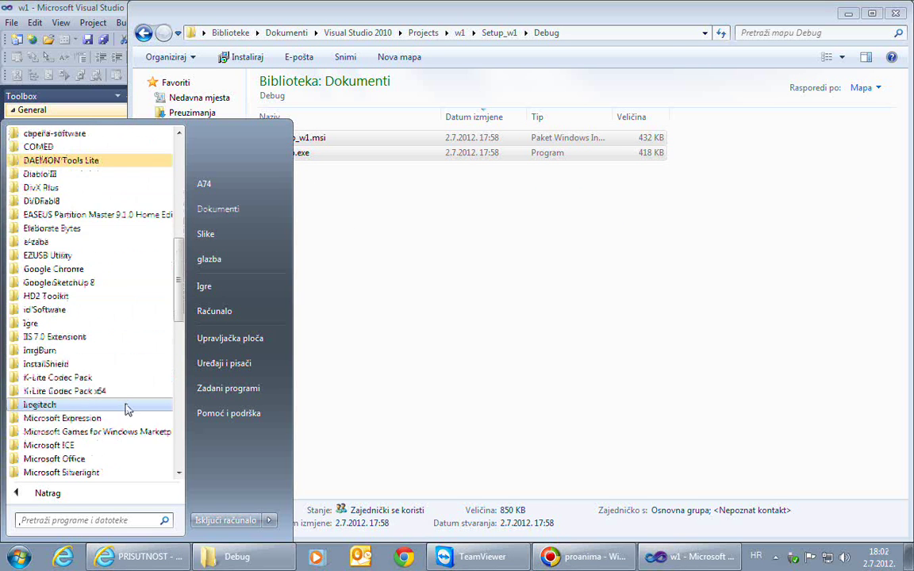
scroll(140, 408, "down", 10)
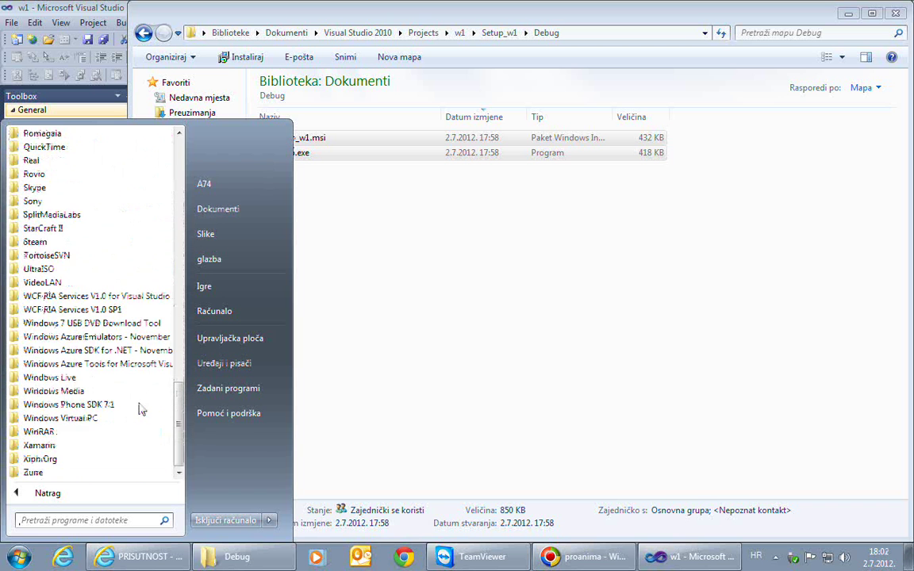
scroll(139, 408, "up", 2)
scroll(139, 408, "down", 2)
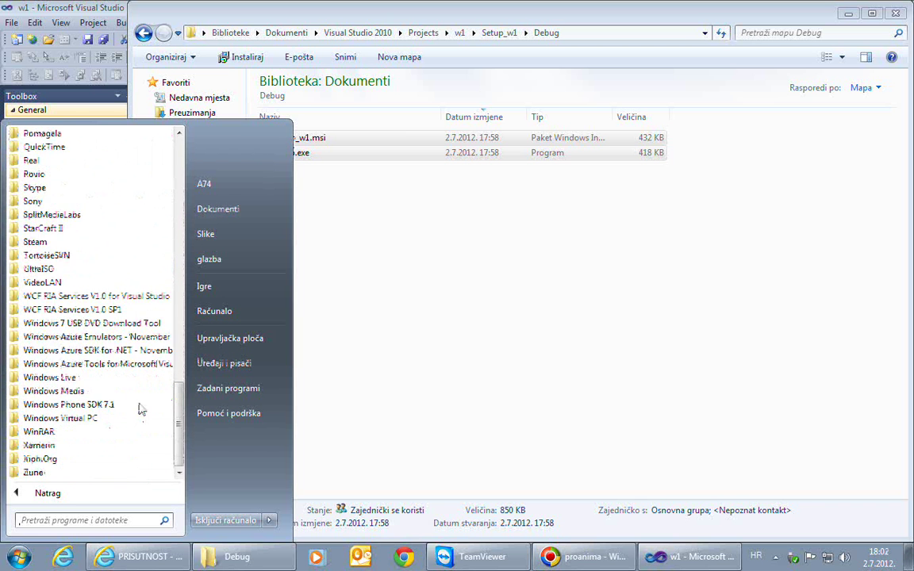
scroll(140, 408, "up", 8)
scroll(139, 408, "up", 10)
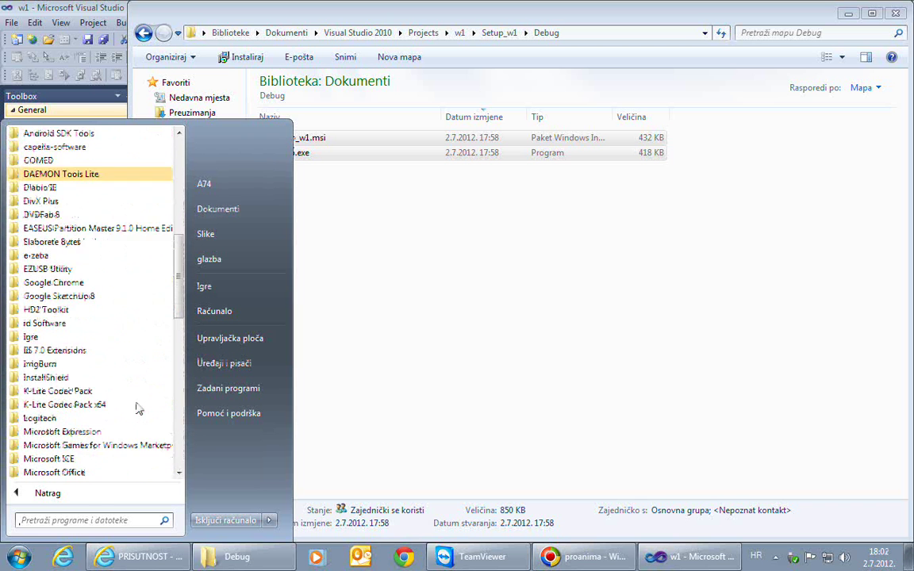
scroll(139, 408, "up", 4)
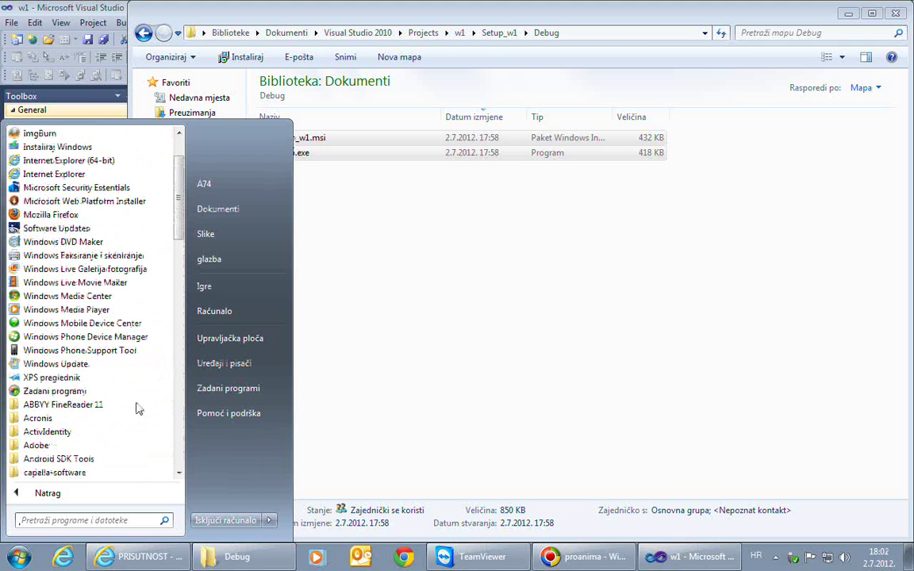
scroll(140, 408, "up", 2)
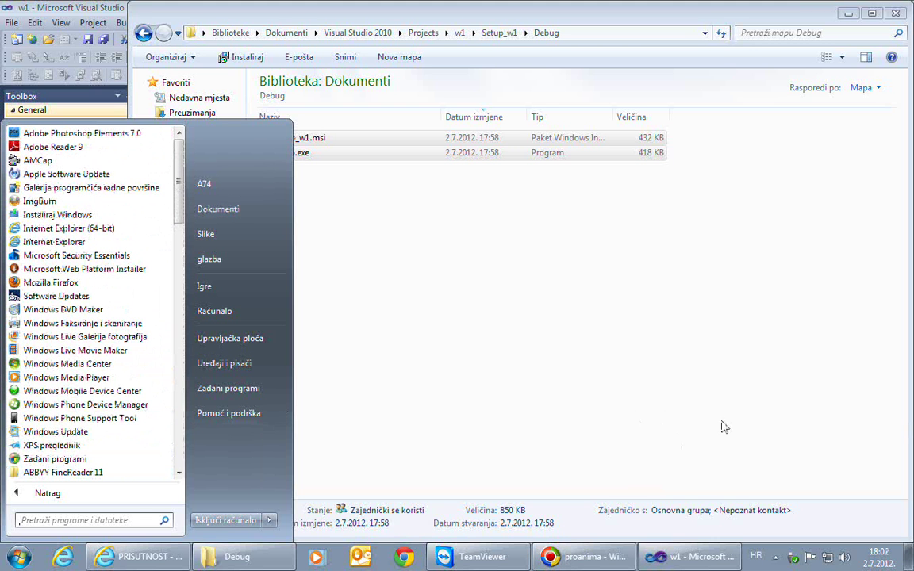
Show the desktop and check its icons for a w1 item.
key("super+d")
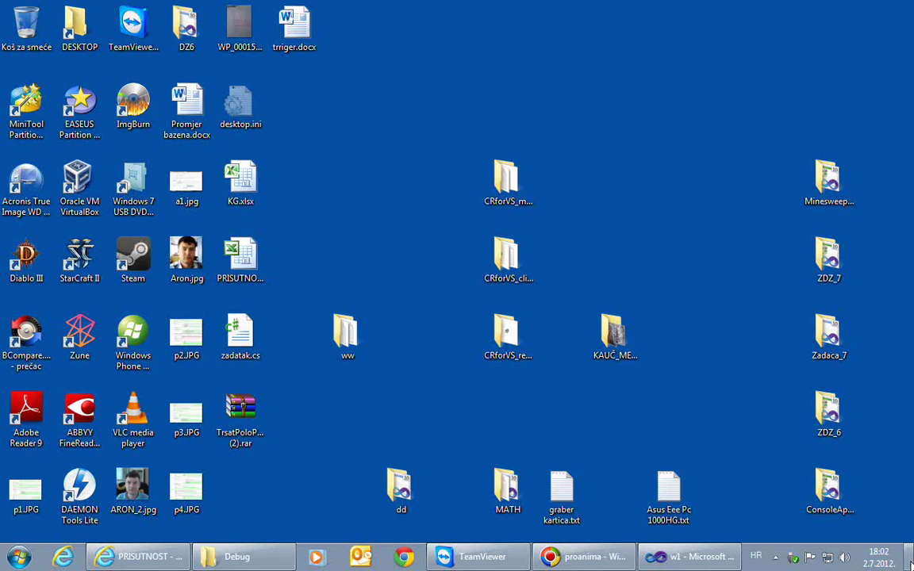
right_click(383, 236)
left_click(395, 268)
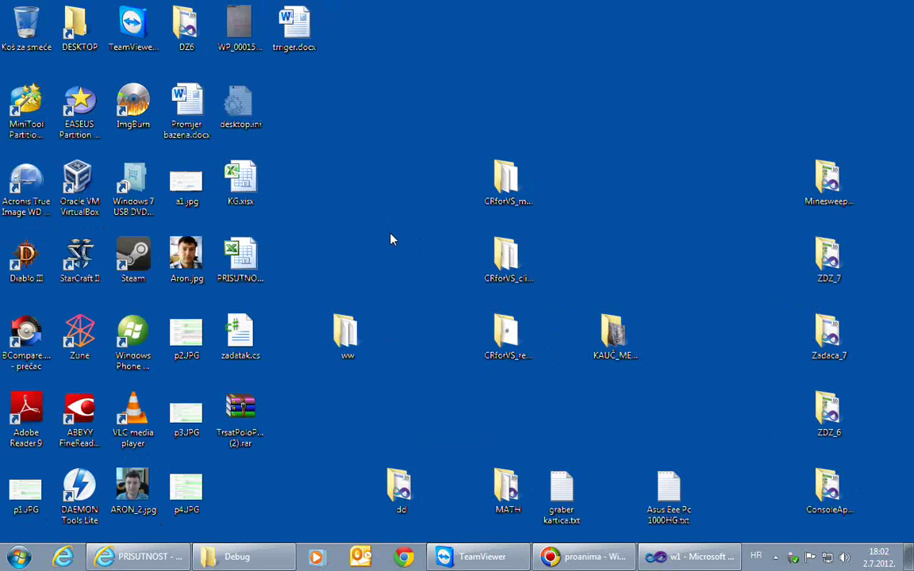
Open the installed program's folder Programske datoteke (x86) > Default Company Name > Setup_w1 on drive C: in a new File Explorer window.
key("super+e")
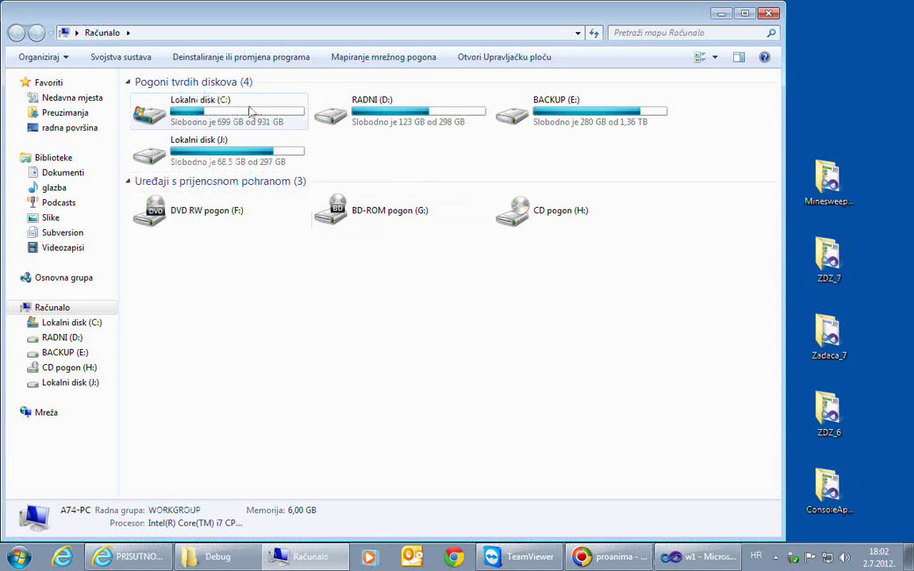
left_click(62, 322)
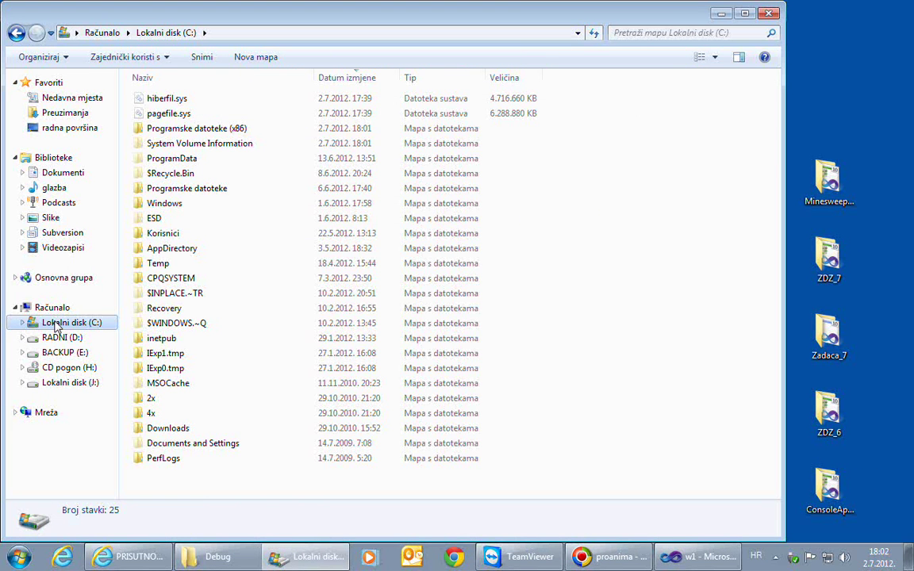
double_click(268, 133)
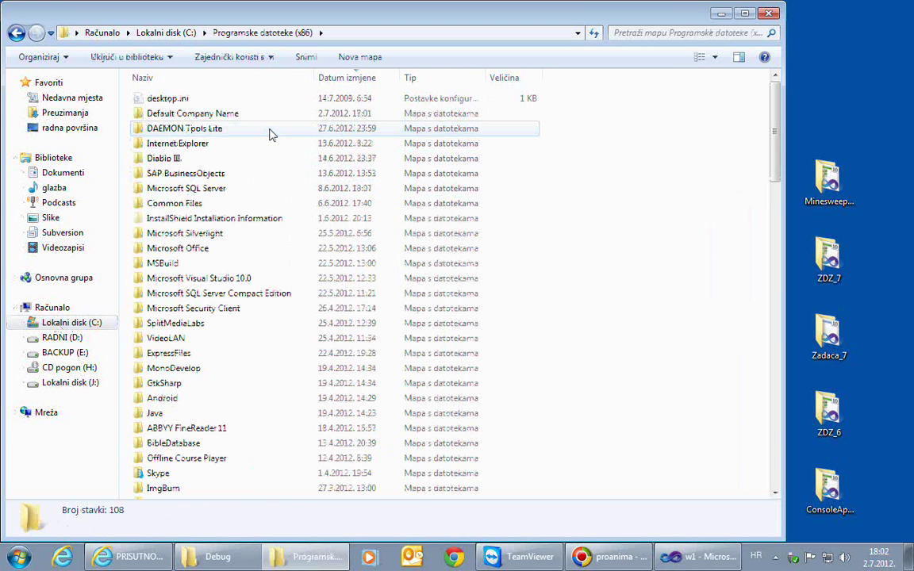
left_click(199, 116)
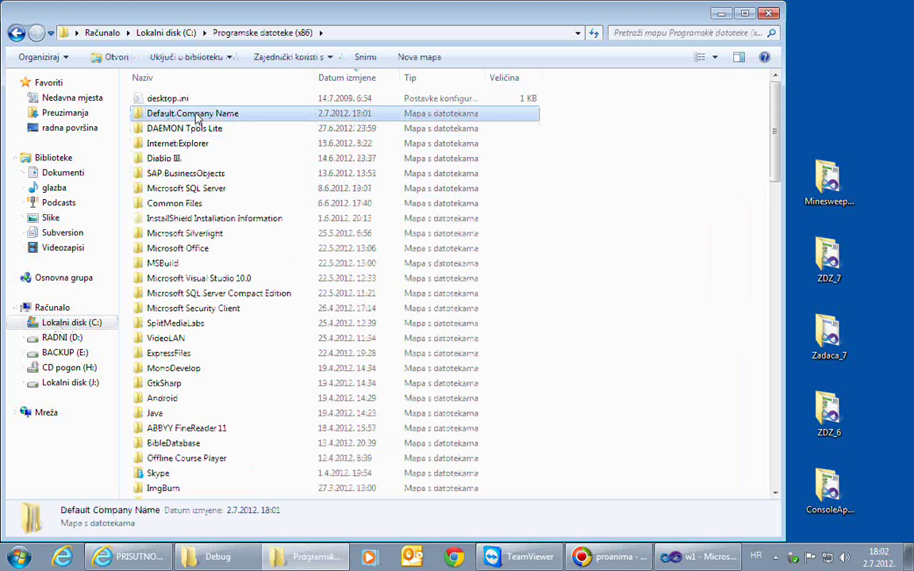
double_click(198, 117)
double_click(155, 104)
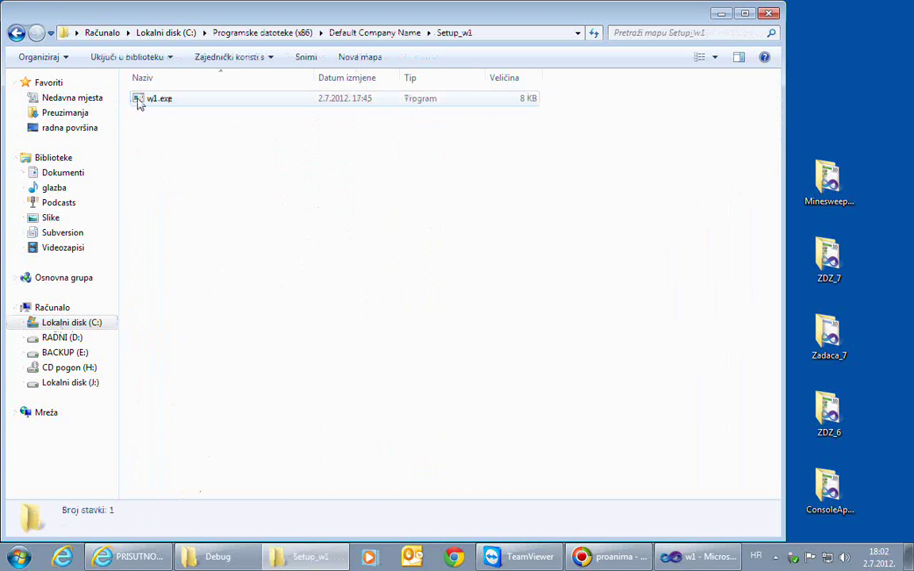
Run the installed w1.exe, move its Form1 window clear of the file list, test button1, and close the form.
double_click(138, 100)
left_click_drag(140, 89, 391, 157)
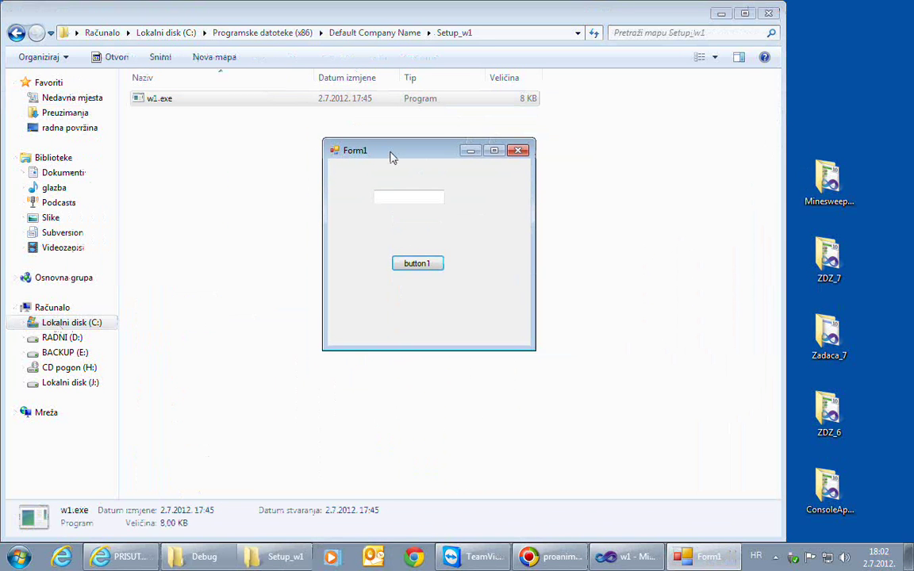
left_click(414, 265)
left_click(519, 152)
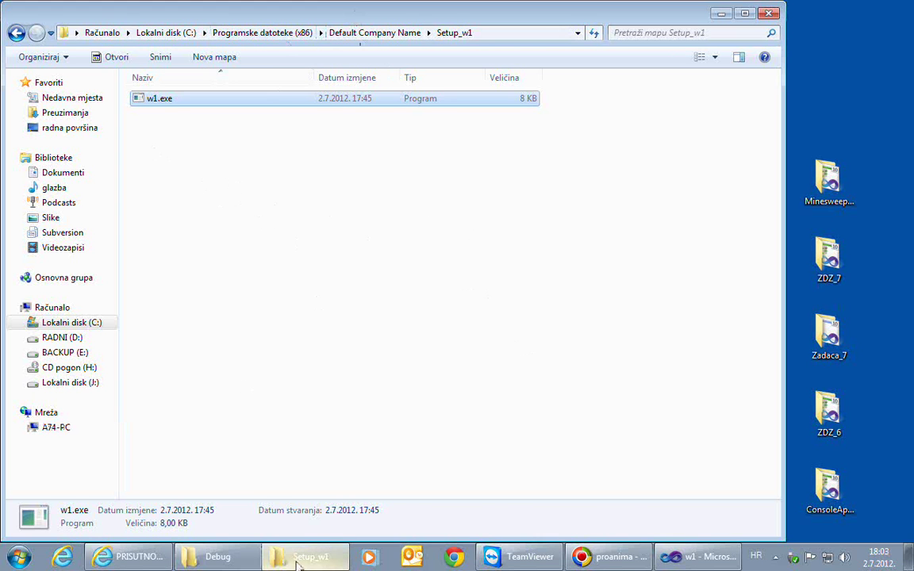
Move the installed-program window up to Programske datoteke (x86) and minimize it so the Debug folder is in front.
left_click(218, 558)
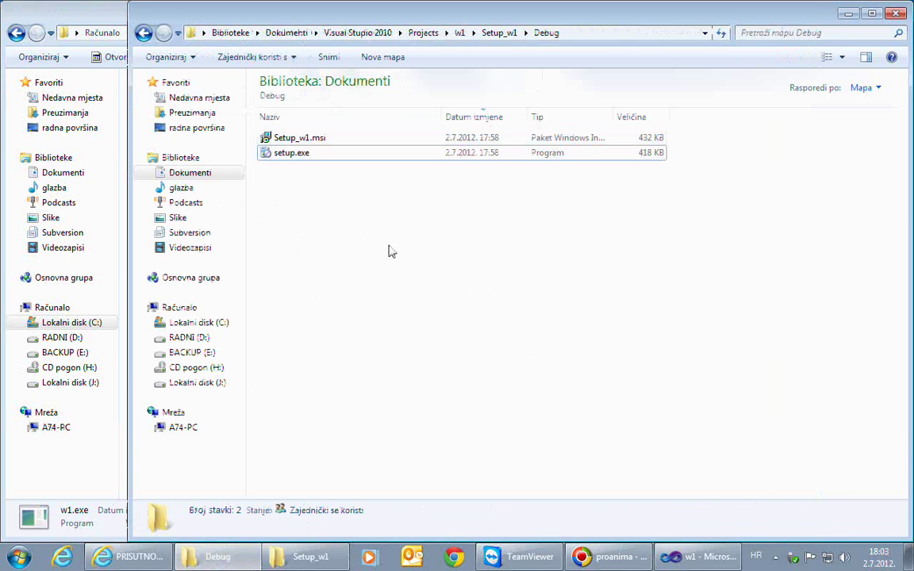
left_click(54, 8)
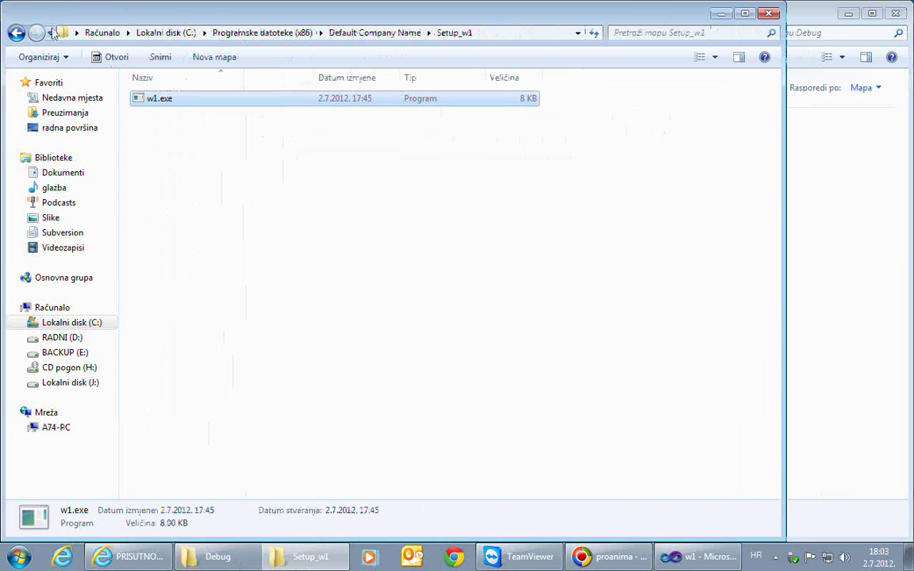
left_click(235, 34)
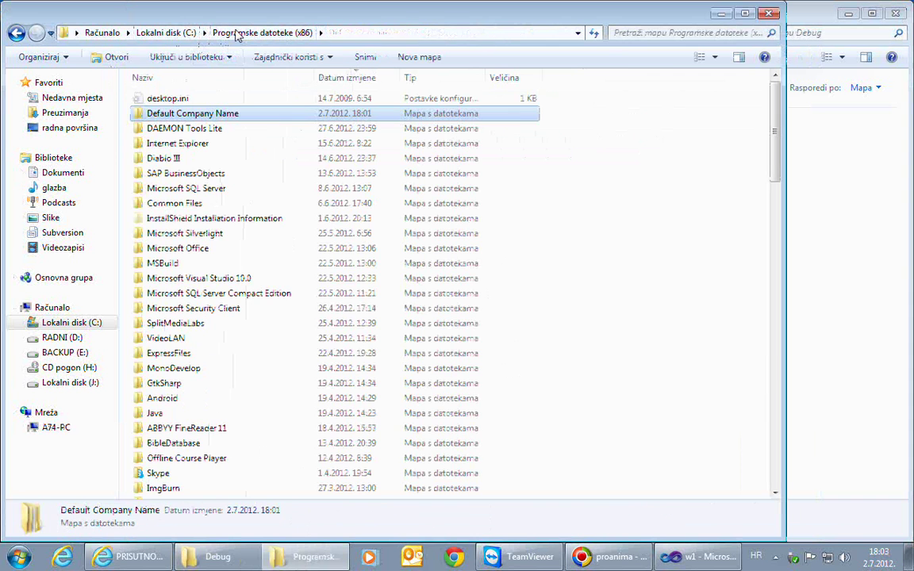
left_click(722, 15)
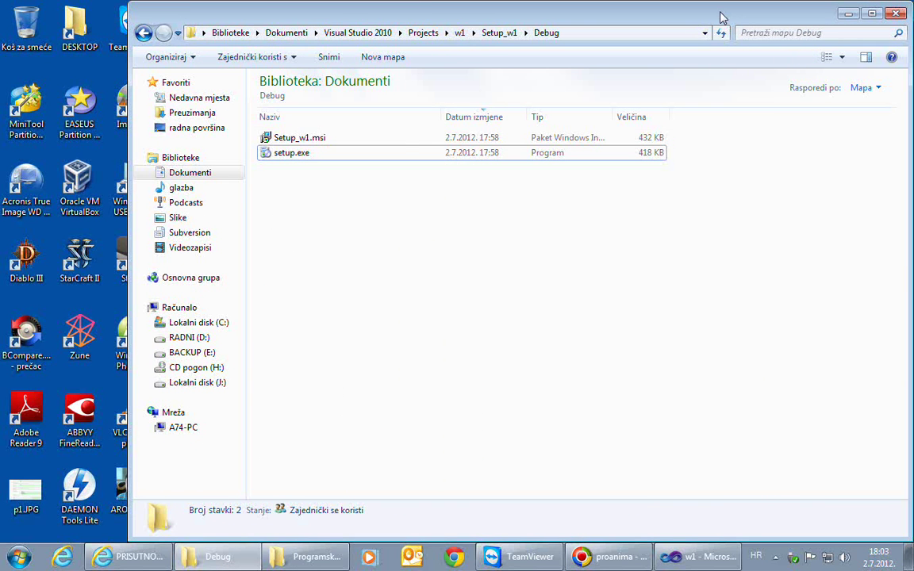
Run setup.exe again and uninstall the application with the Remove Setup_w1 option.
double_click(277, 157)
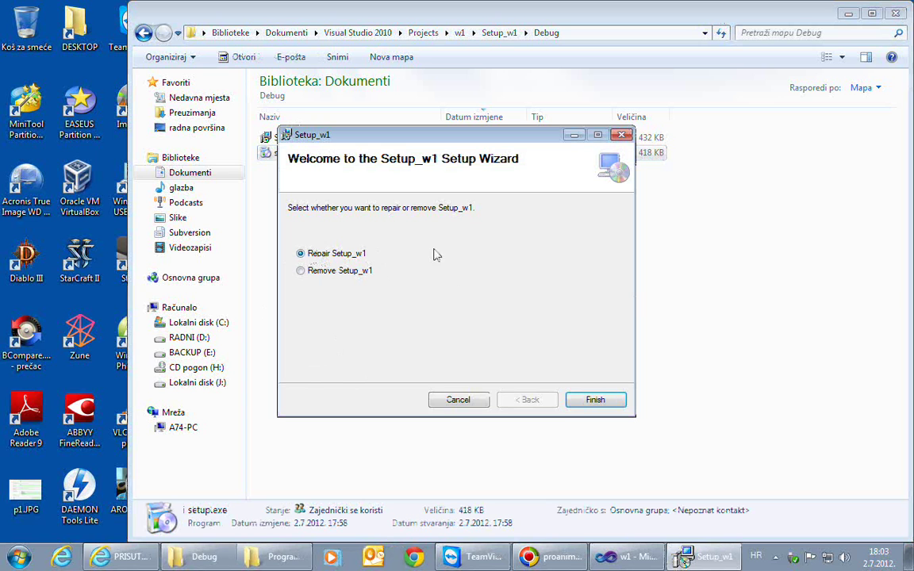
left_click(302, 272)
left_click(596, 400)
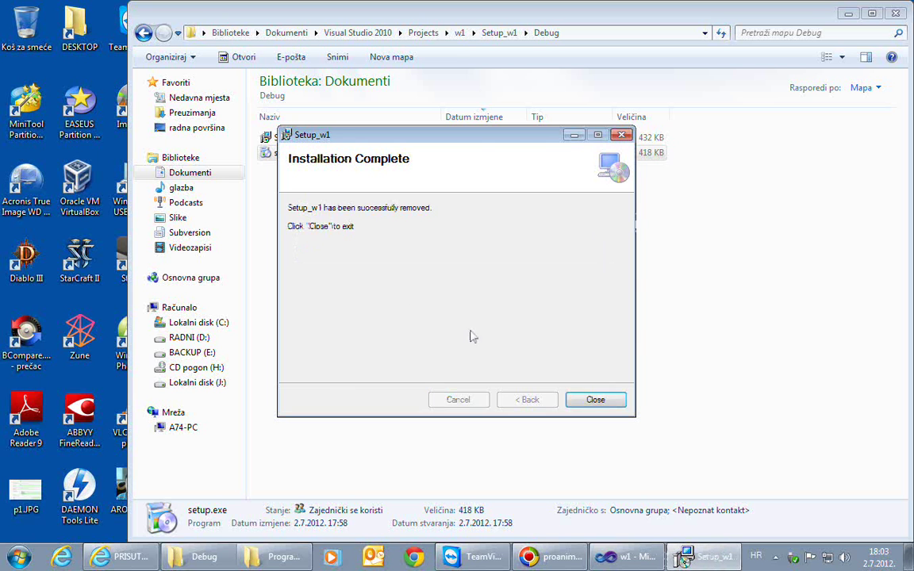
Close the finished uninstall wizard and check the Programske datoteke (x86) folder for leftovers of the removed program.
left_click(592, 400)
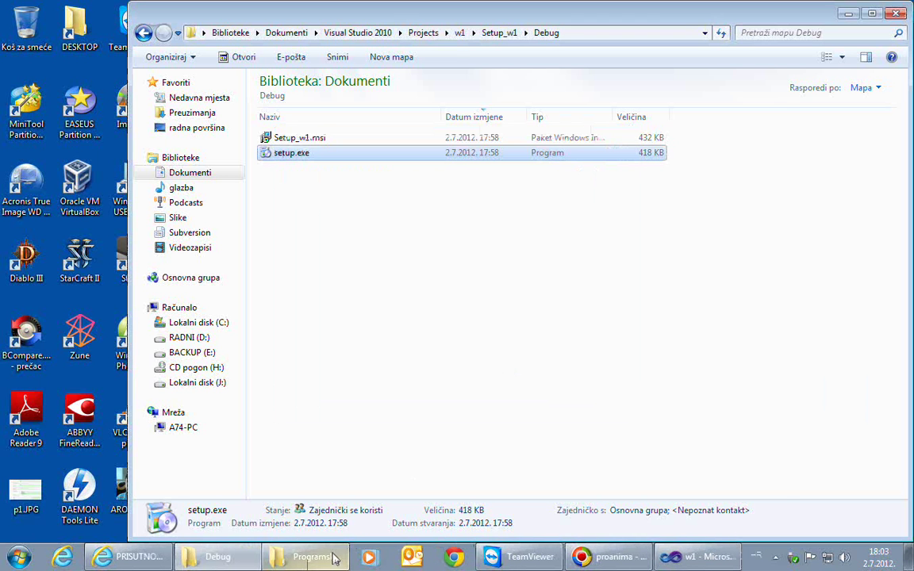
left_click(297, 557)
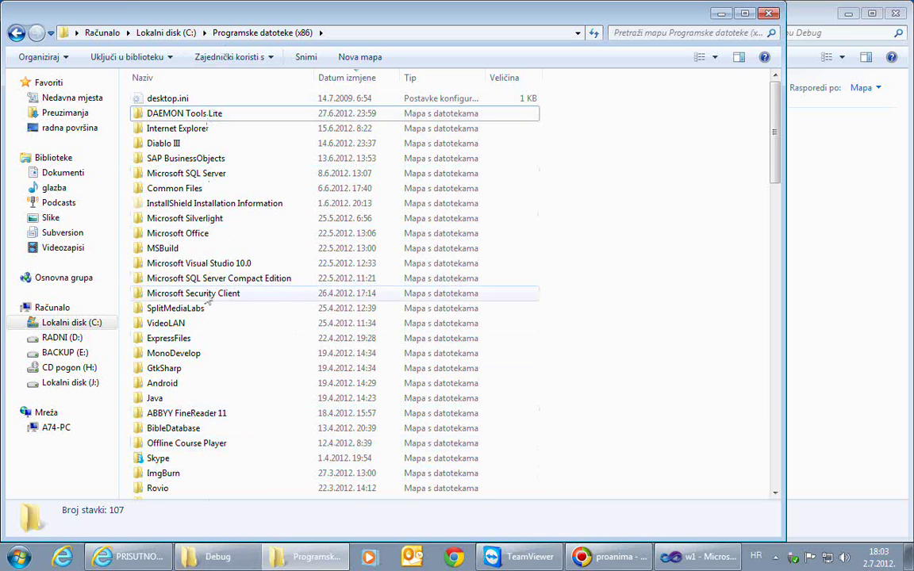
left_click(797, 13)
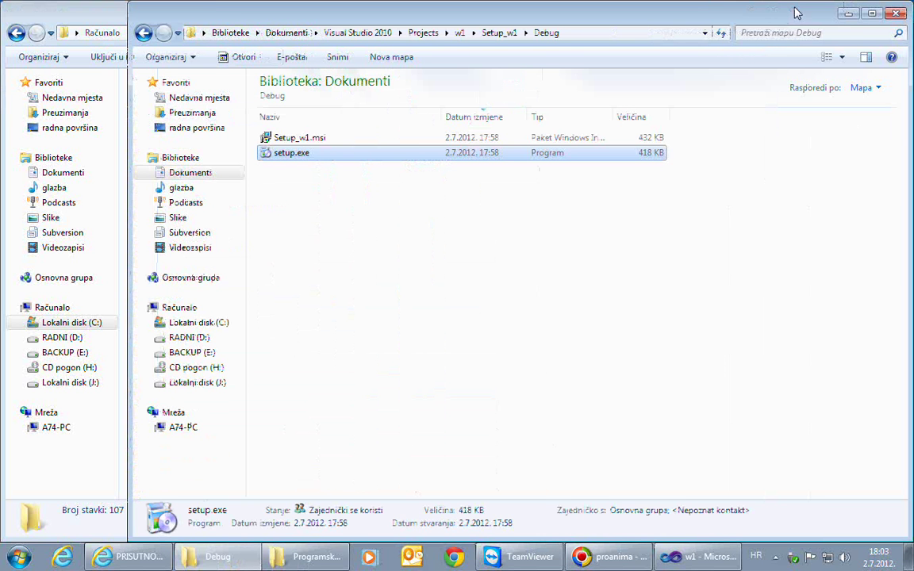
Switch to Visual Studio and review the setup project's contents for User's Programs Menu, User's Desktop and Application Folder.
key("alt+Tab")
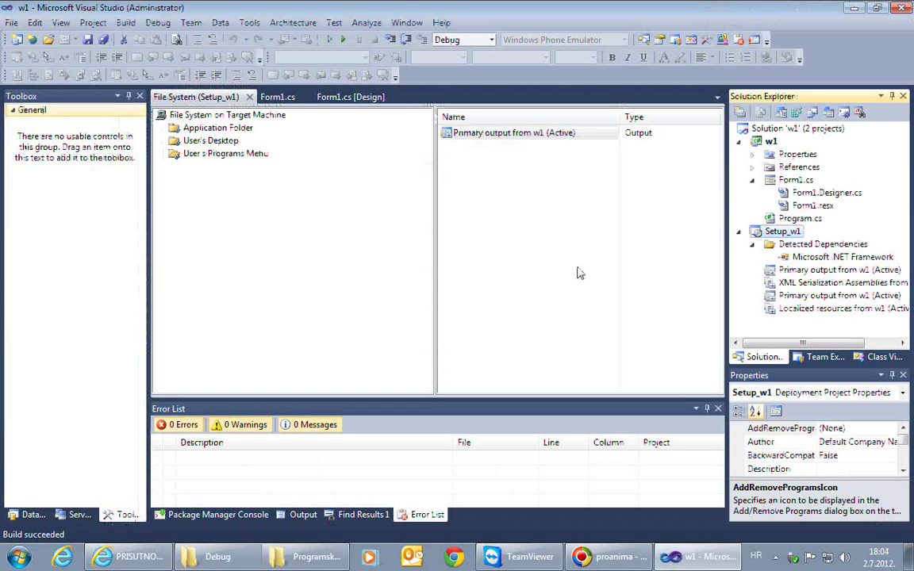
left_click(224, 157)
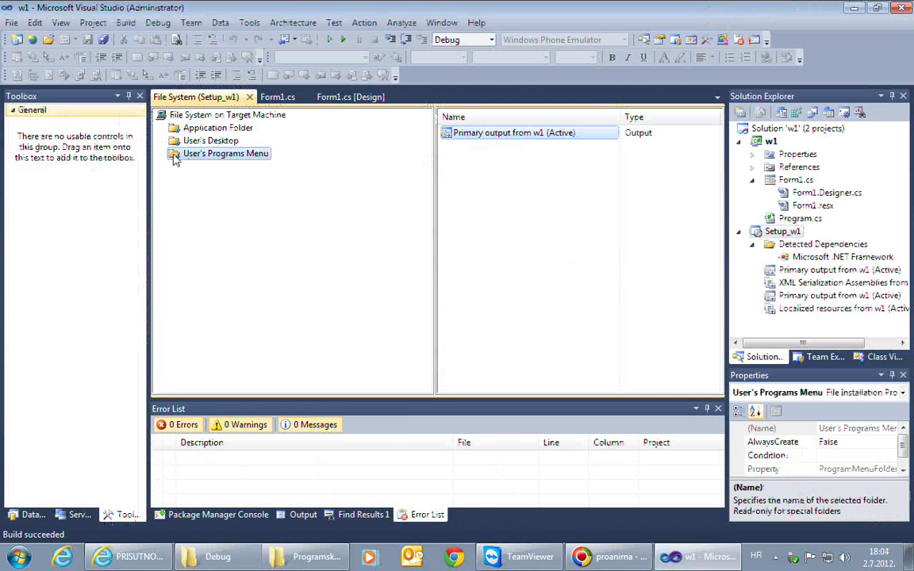
left_click(176, 141)
left_click(176, 130)
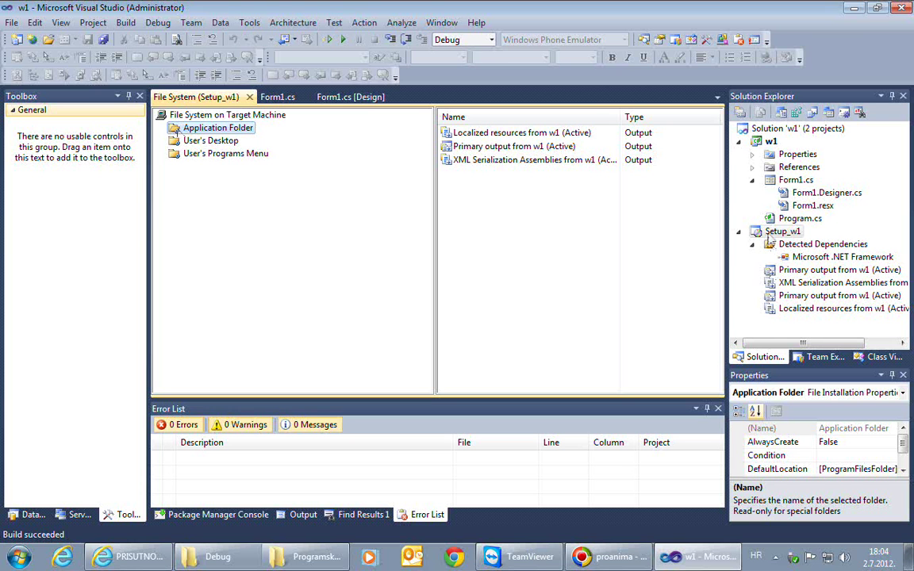
For the Setup_w1 project, set Author to the author's full name followed by " - AUTOR" and set InstallAllUsers to True.
left_click(783, 231)
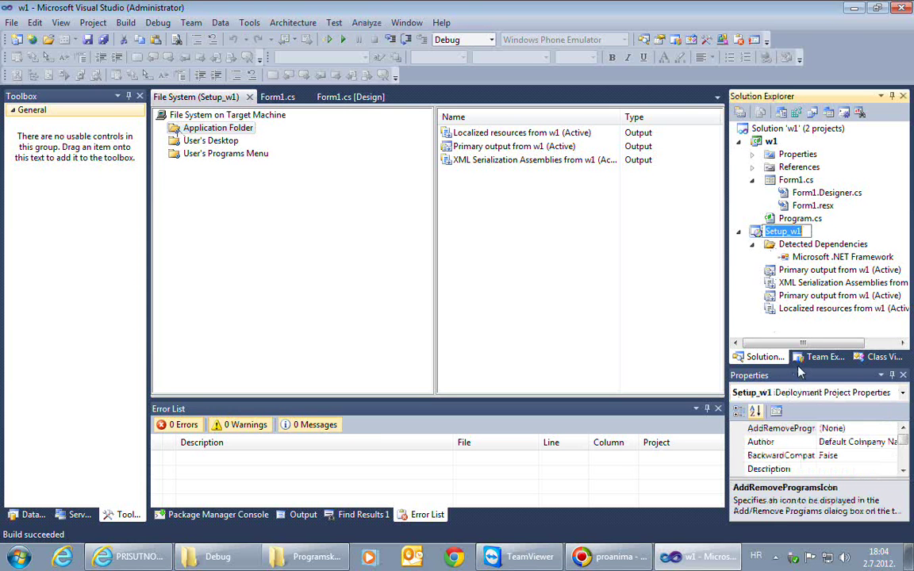
left_click_drag(800, 376, 801, 273)
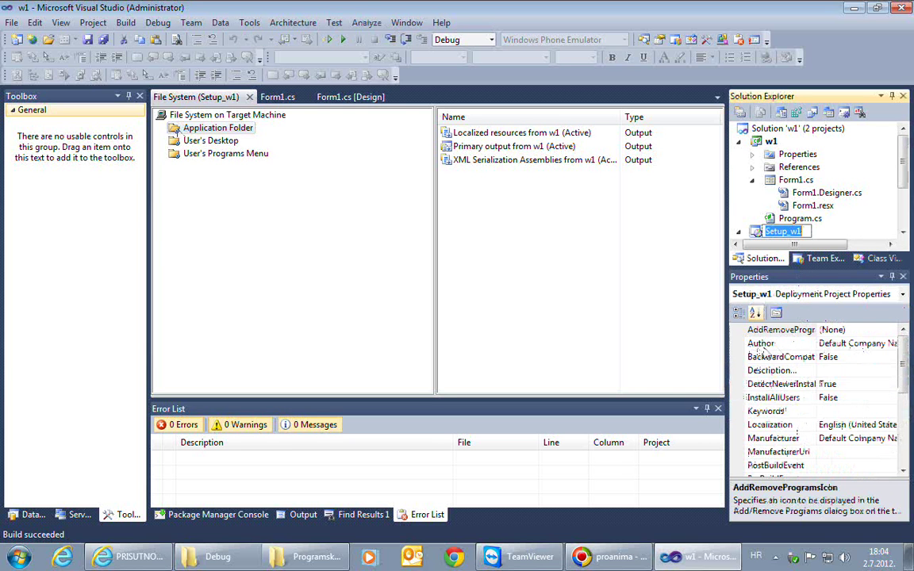
left_click(774, 343)
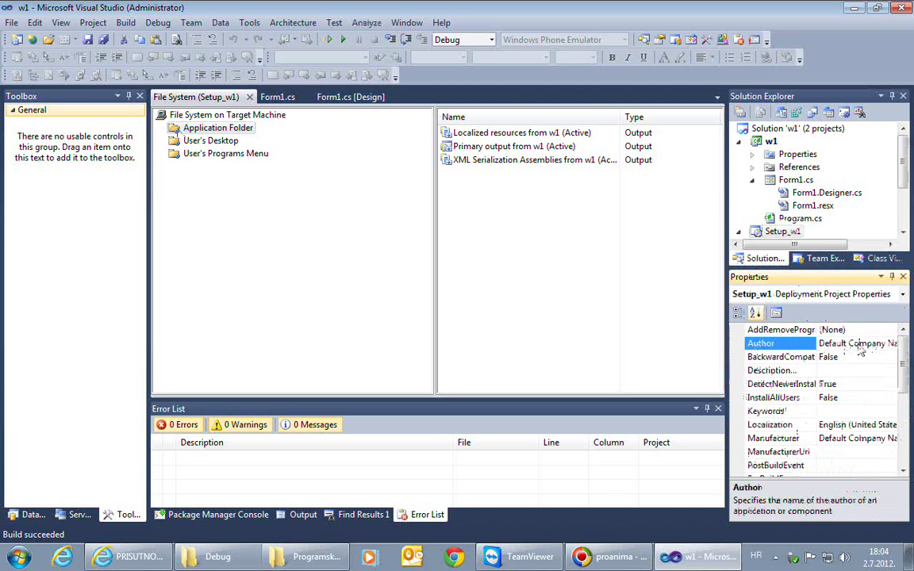
left_click(818, 345)
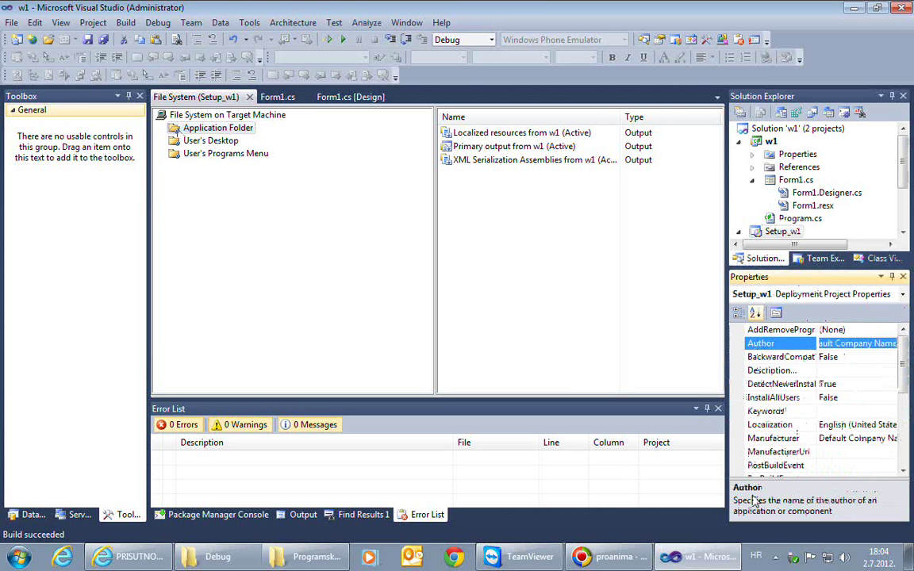
type("Aron")
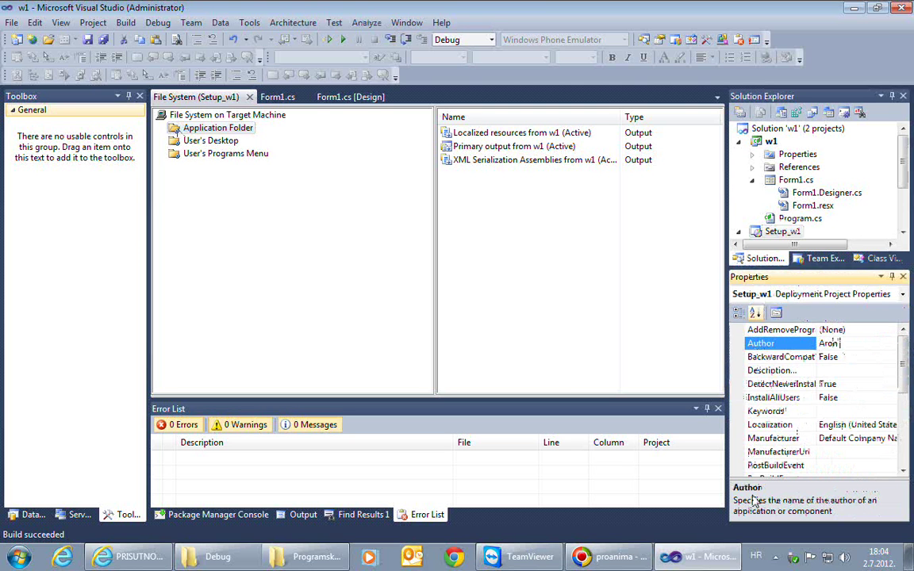
type(" Margeti")
type("c")
type(" - ")
type("AUTOR")
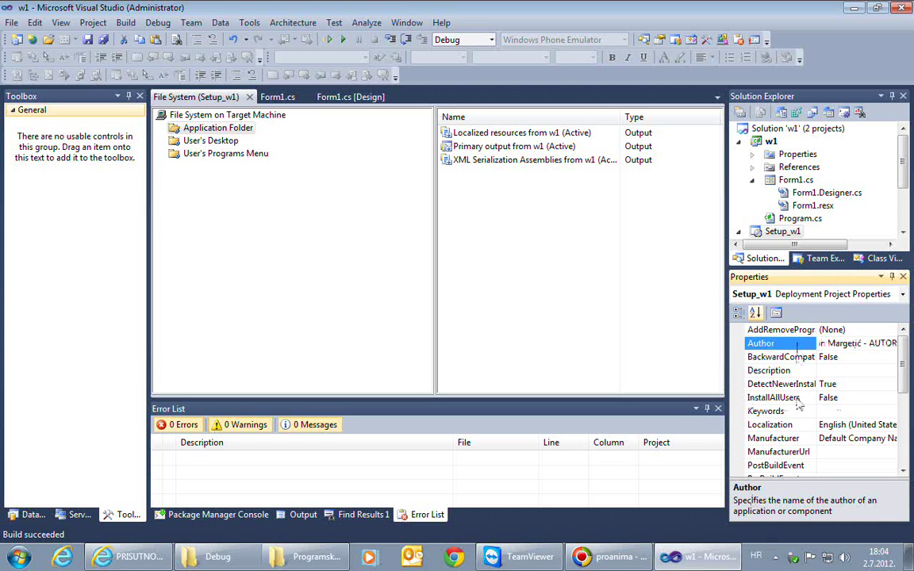
left_click(756, 399)
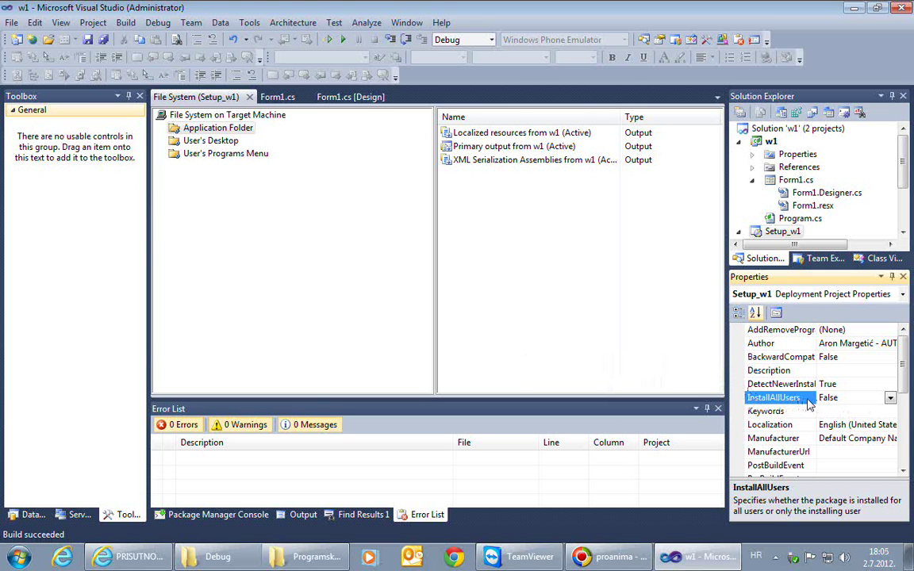
double_click(851, 400)
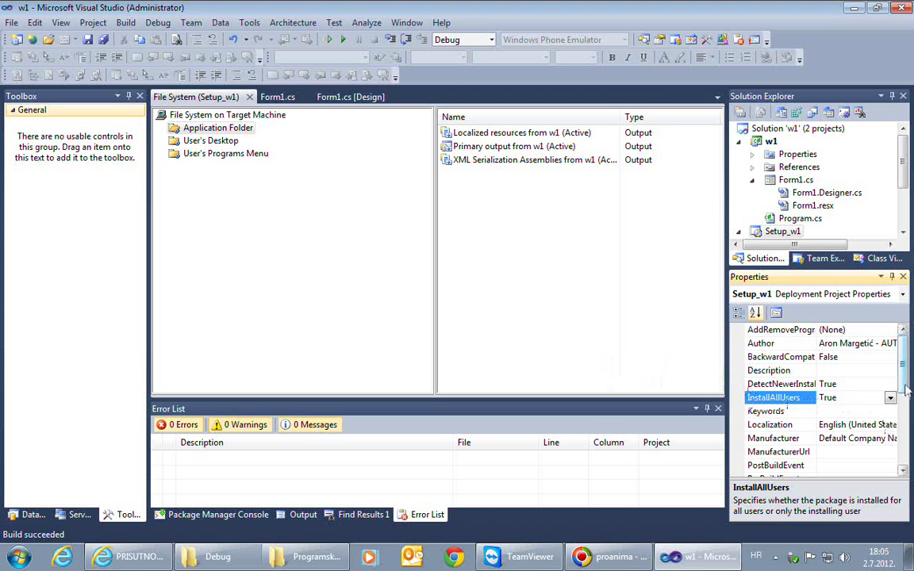
Look through the languages offered for the setup project's Localization property without choosing a different one.
scroll(907, 387, "down", 1)
scroll(908, 386, "down", 2)
left_click(762, 386)
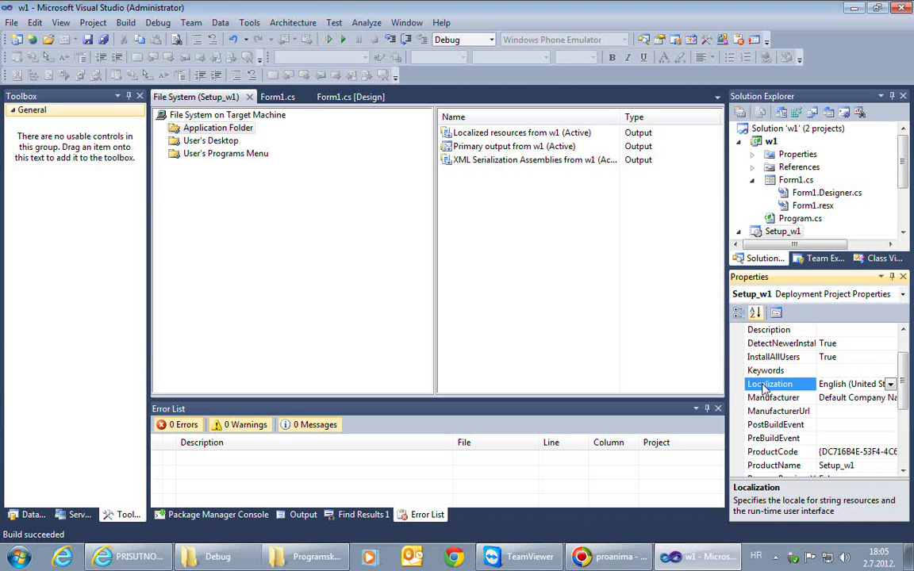
left_click(891, 384)
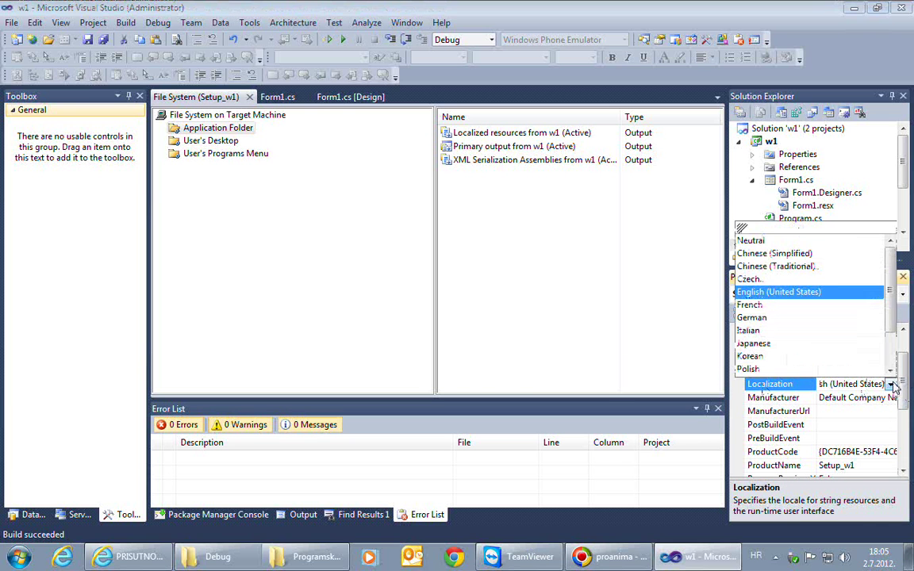
scroll(896, 330, "down", 2)
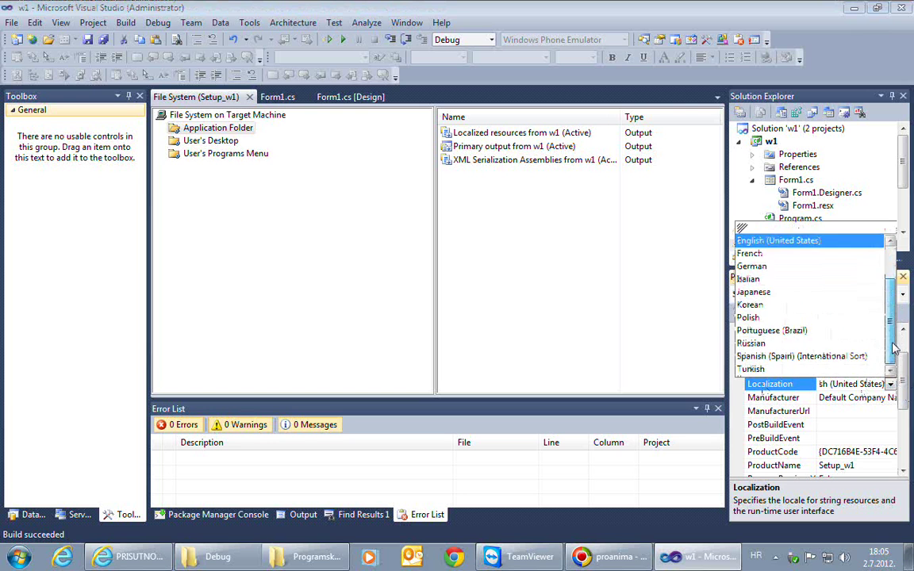
scroll(895, 325, "up", 2)
left_click(649, 347)
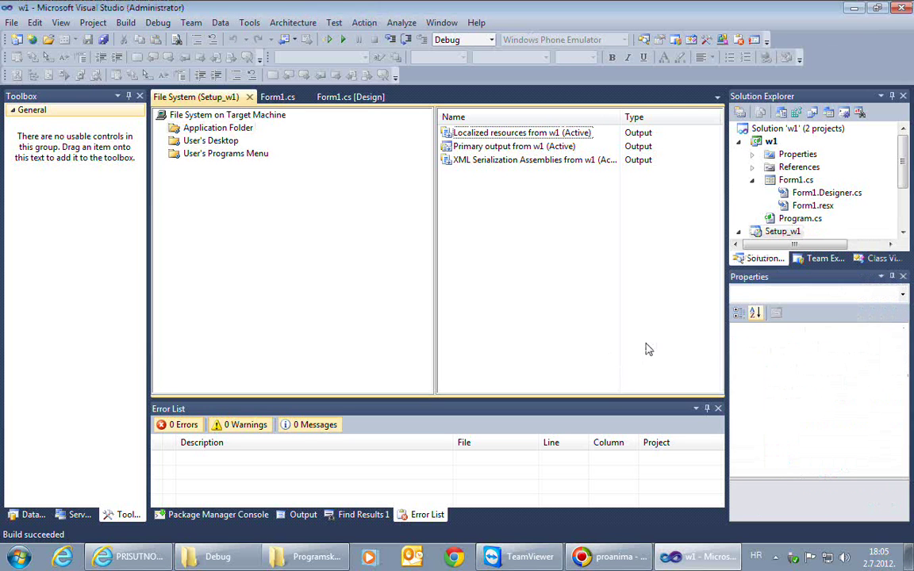
Set the Manufacturer property of the Setup_w1 project to PROIZVOĐAČ.
left_click(783, 231)
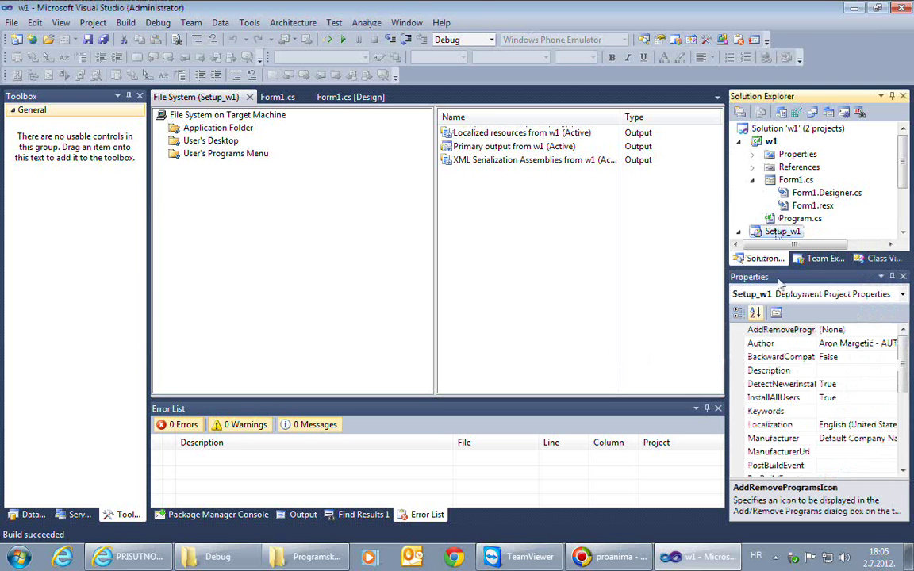
left_click_drag(904, 385, 905, 401)
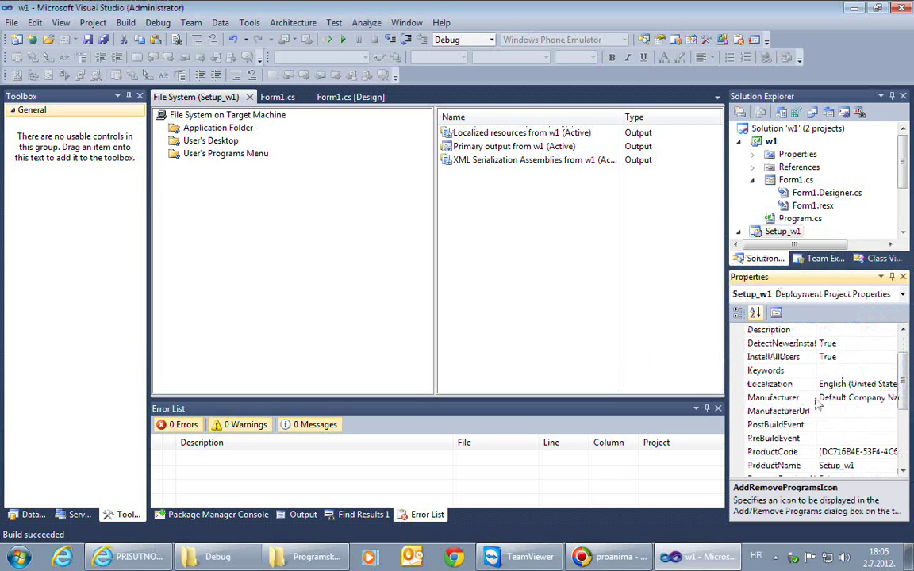
left_click(824, 402)
left_click(826, 401)
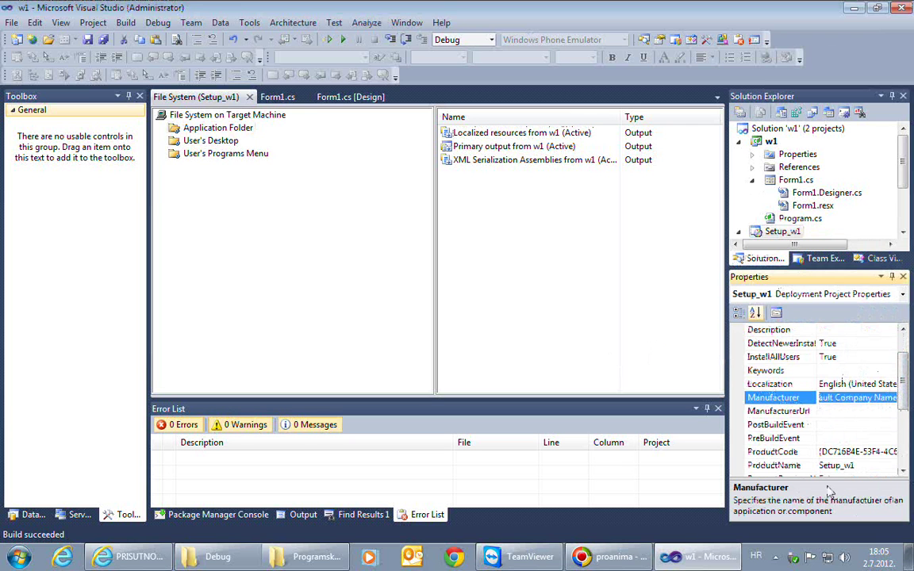
type("PROIZVO")
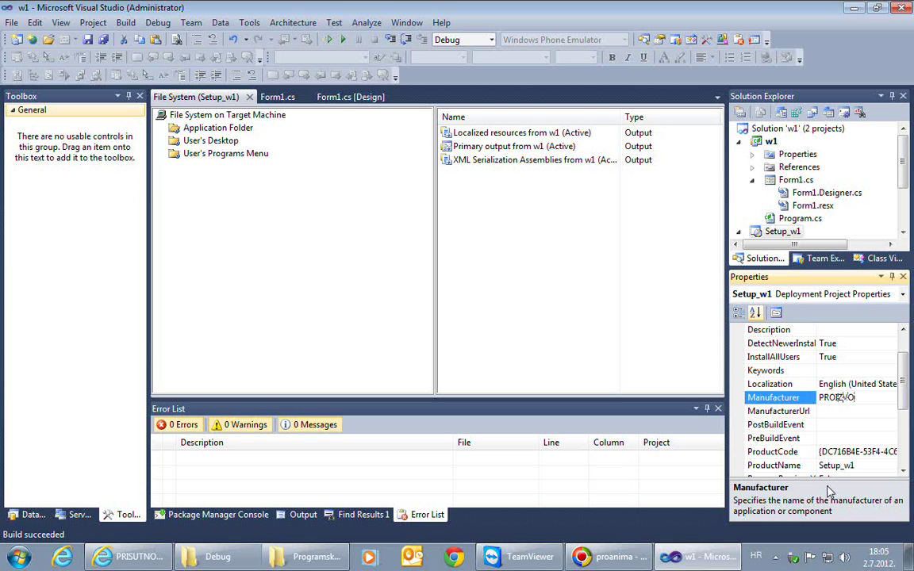
type("DAČ")
scroll(909, 403, "down", 1)
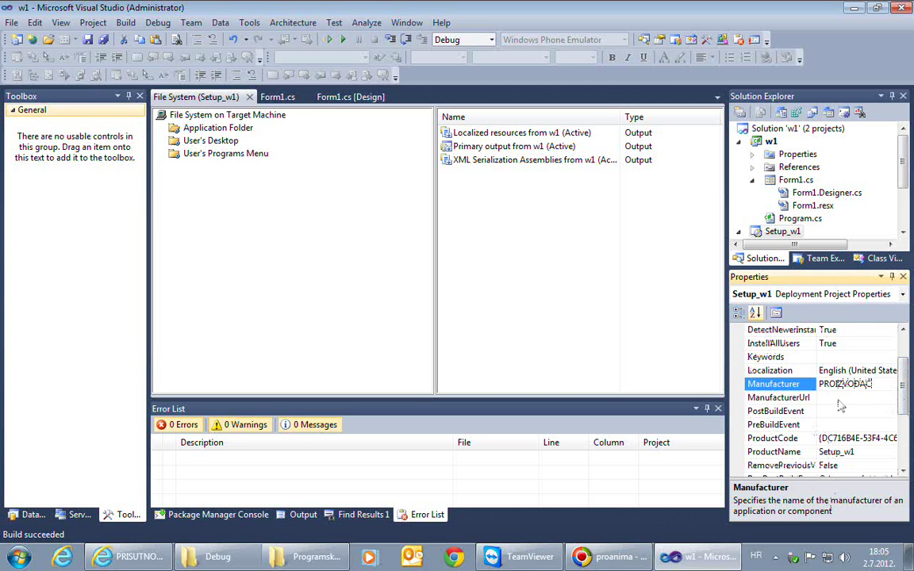
left_click(778, 399)
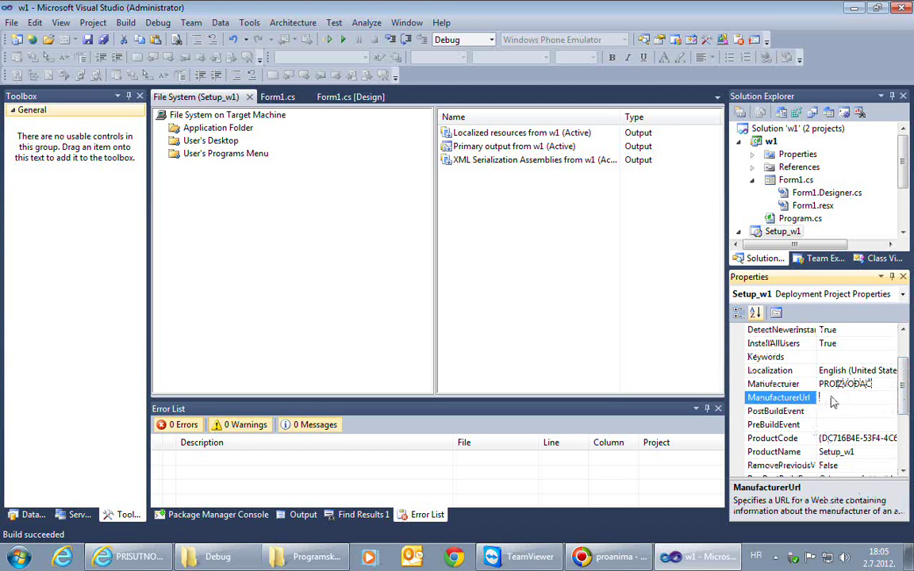
type("www.aplikaci")
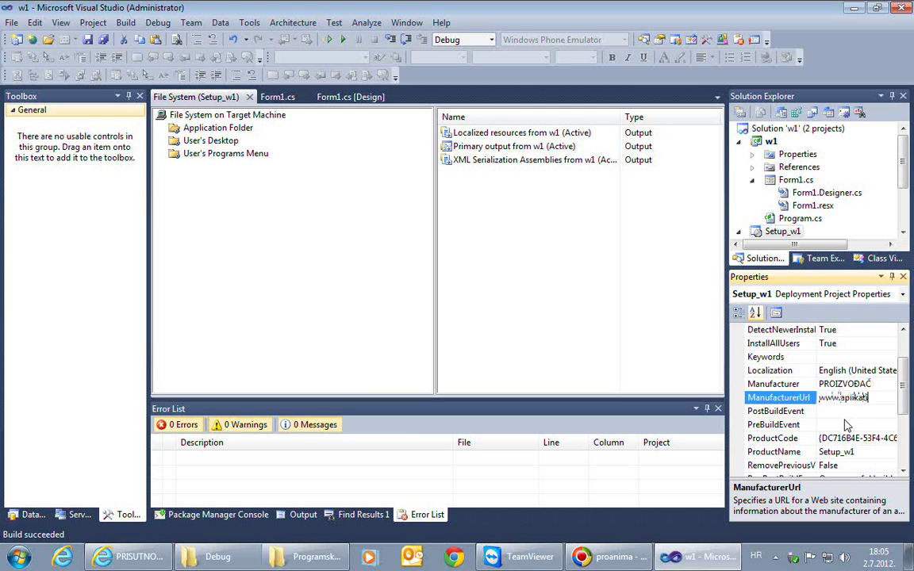
type("ja.hr")
type("et")
left_click(809, 412)
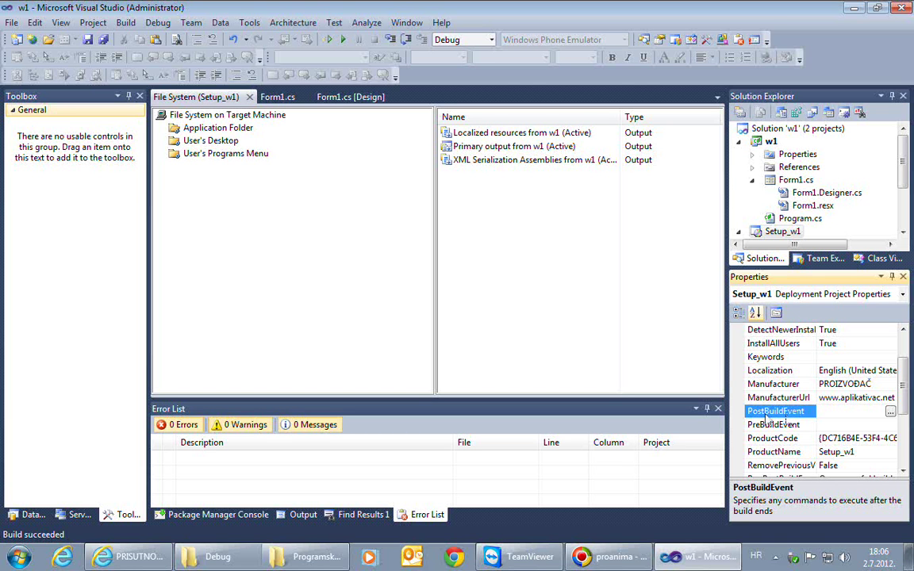
left_click(780, 426)
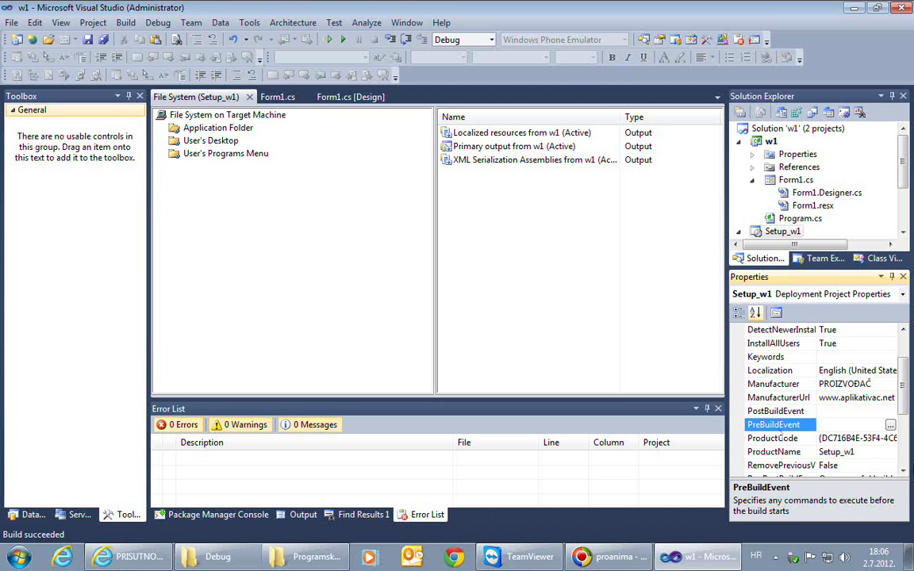
Set the setup project's ProductName to "Moja demo aplikacija" and view the RemovePreviousVersions property's description.
left_click(856, 454)
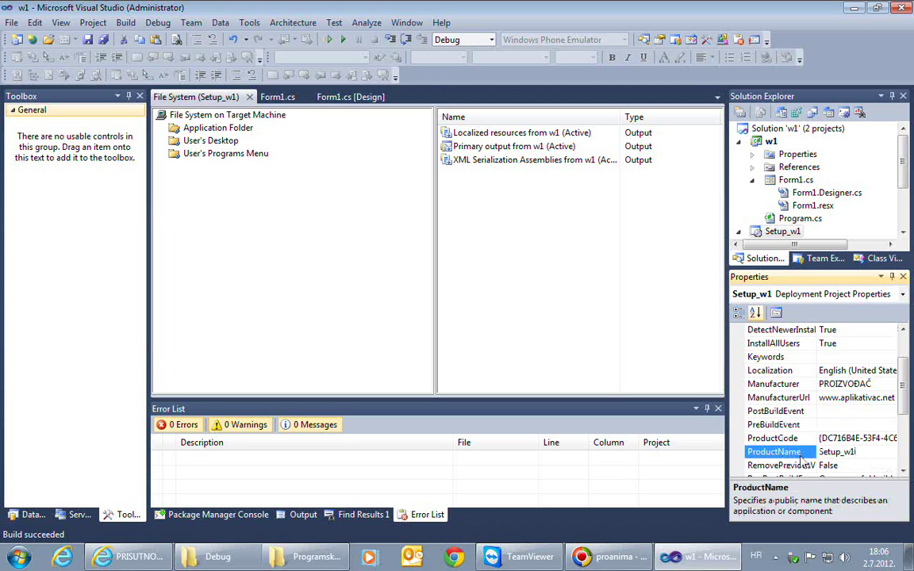
double_click(865, 454)
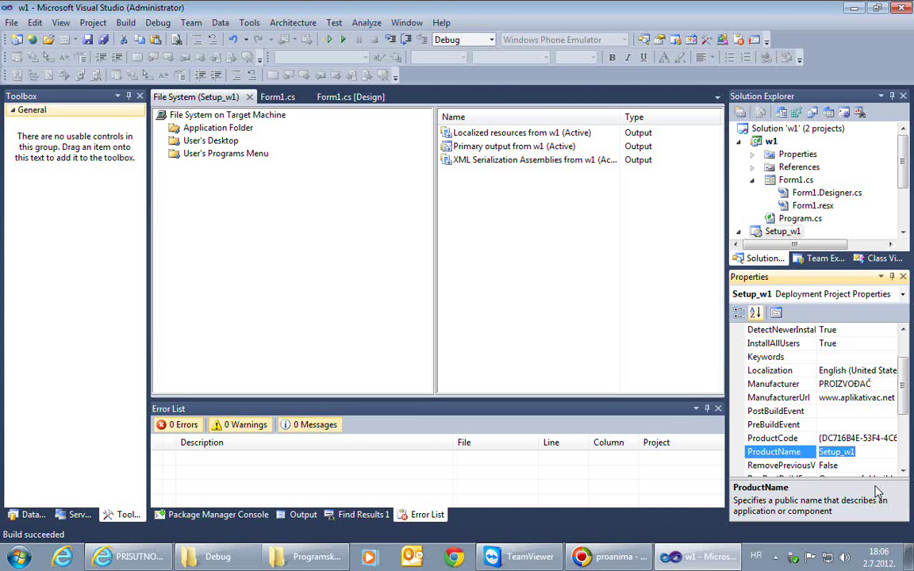
type("Moja demo aplikacija")
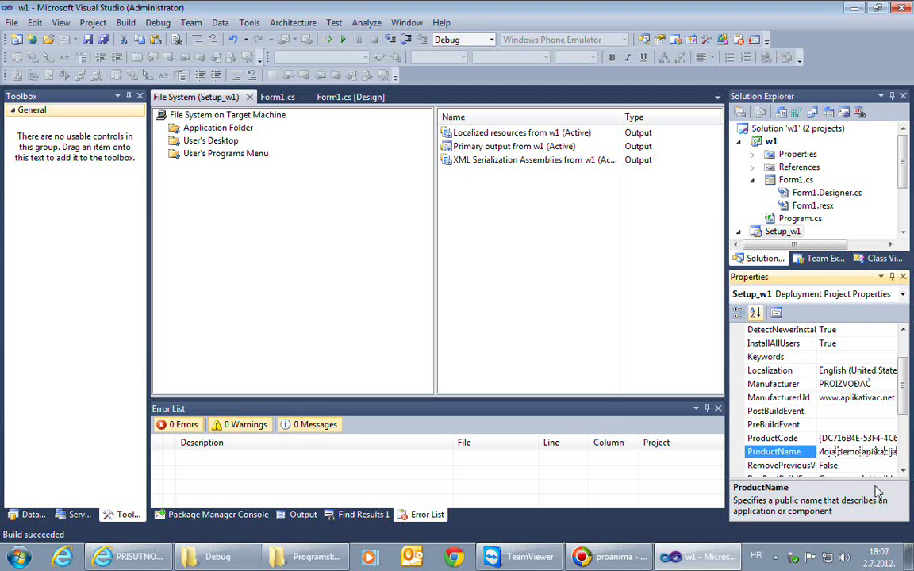
left_click_drag(905, 401, 905, 429)
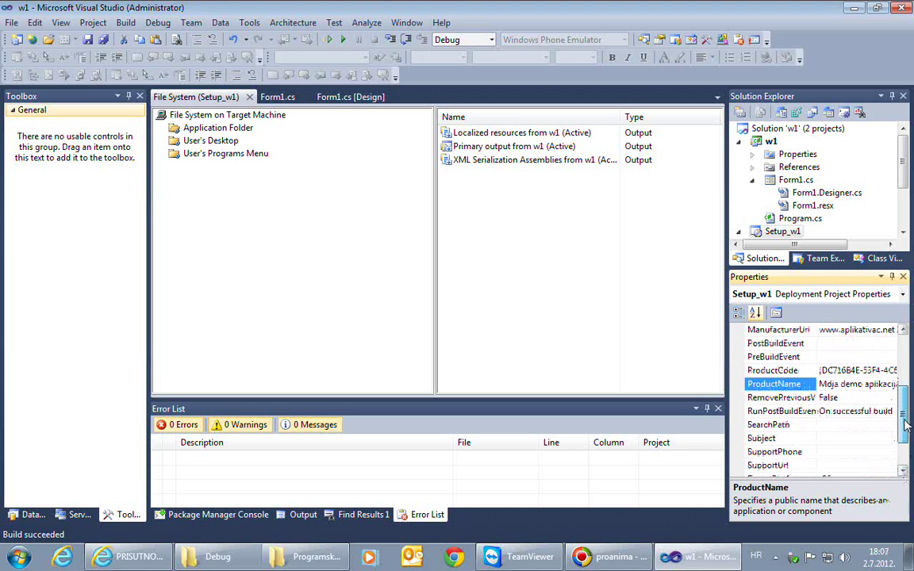
left_click(786, 400)
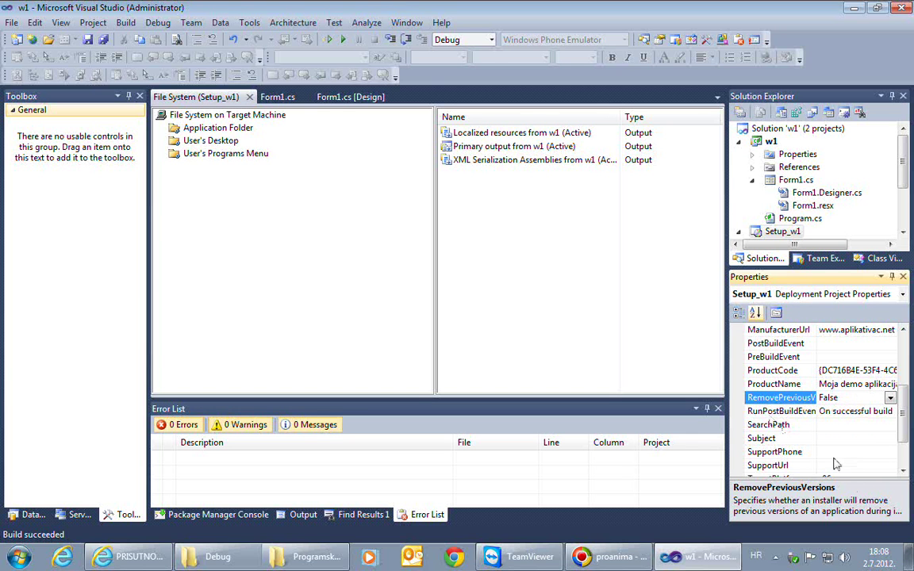
Set the Title property of the Setup_w1 project to NASLOV-podešavanje.
left_click_drag(910, 430, 910, 450)
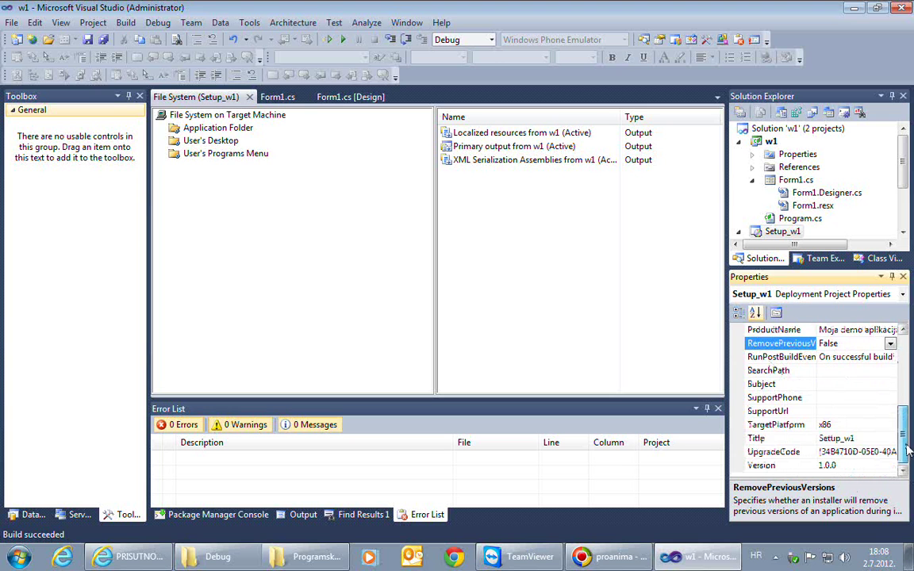
left_click(865, 440)
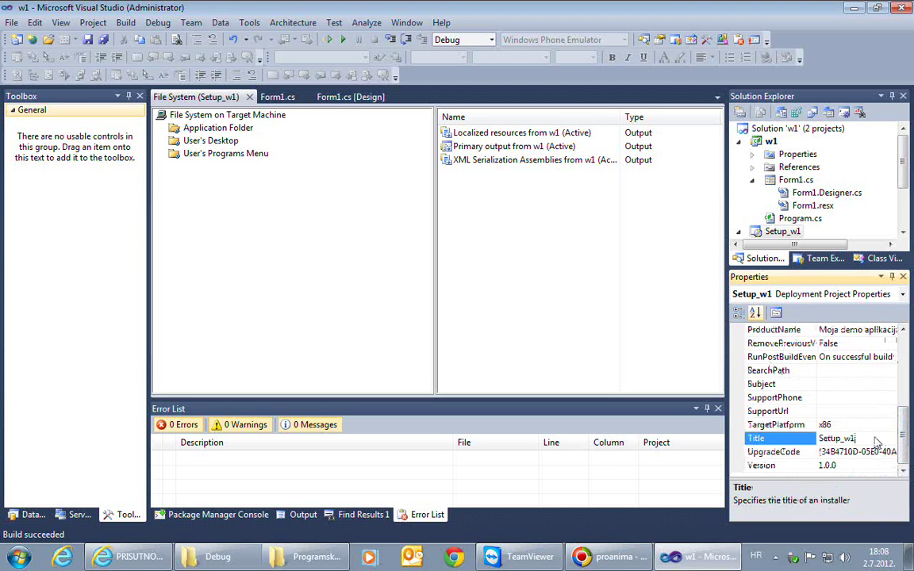
left_click_drag(864, 440, 724, 396)
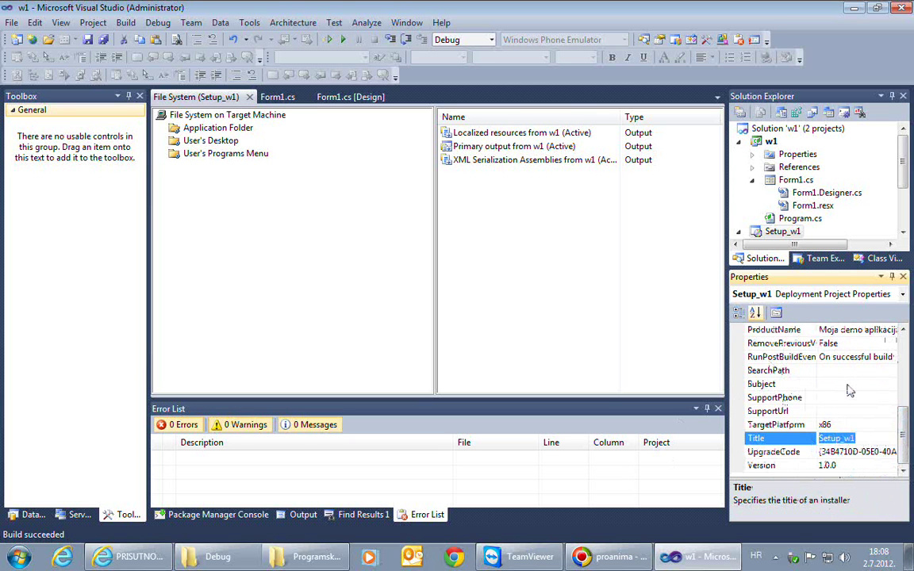
type("NASLOV-")
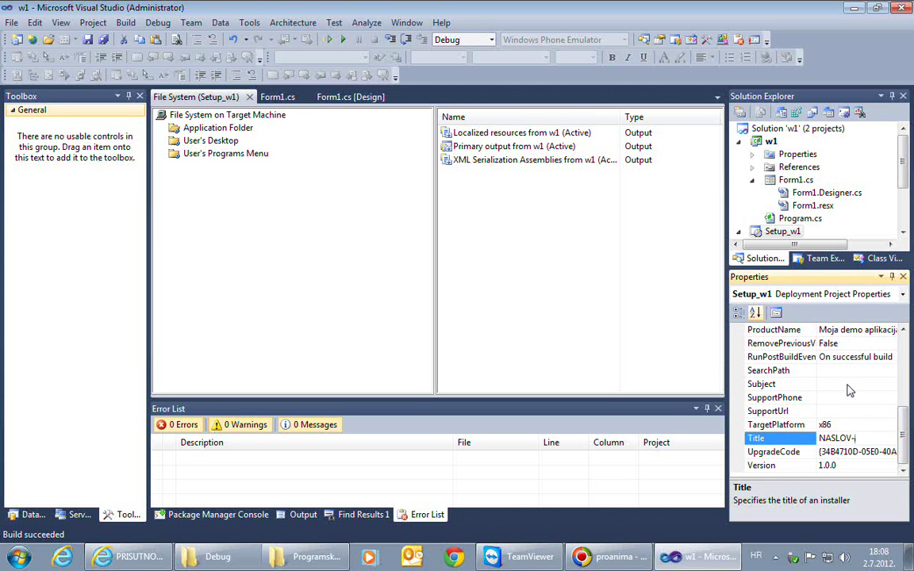
type("podešavanje")
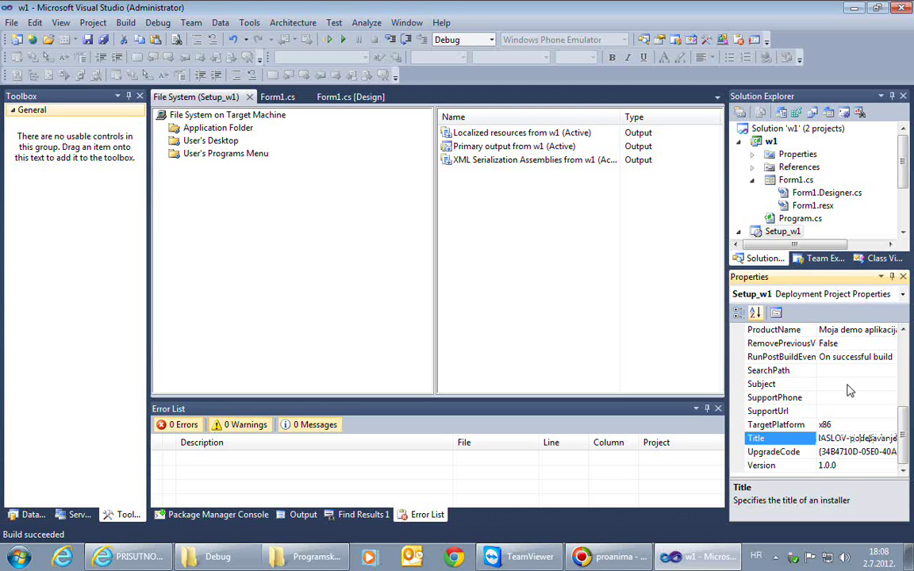
Set the setup project's Version to 1.0.1 and accept changing the ProductCode along with it.
left_click(846, 468)
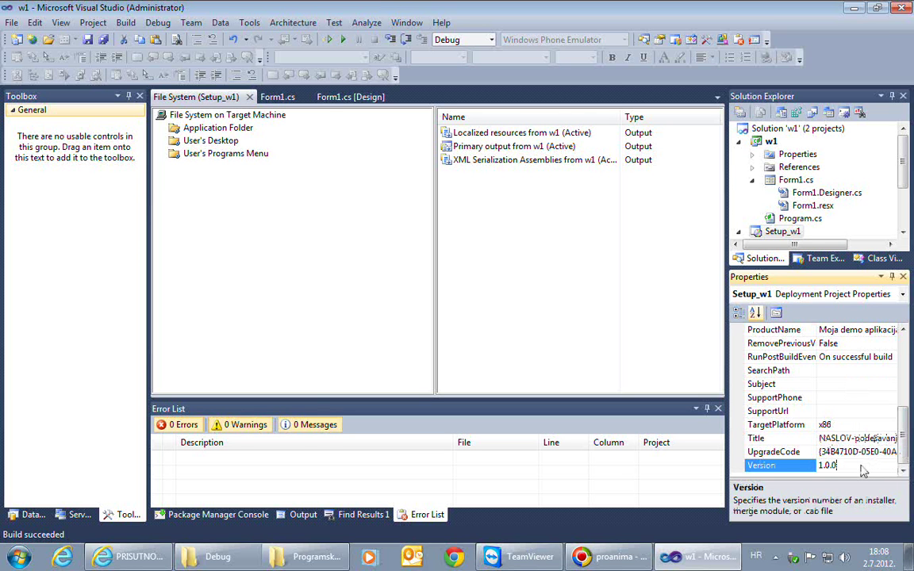
key("BackSpace")
type("1")
left_click(903, 184)
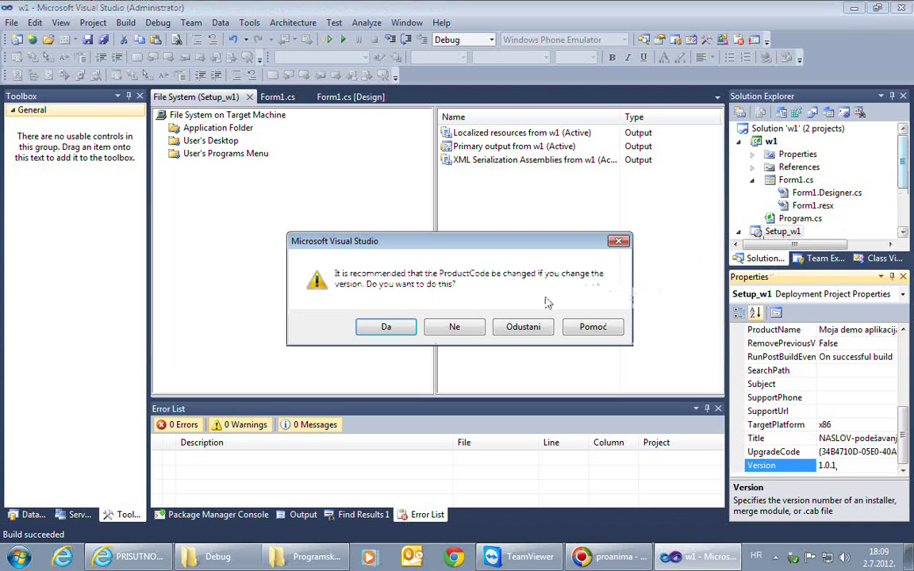
left_click(387, 327)
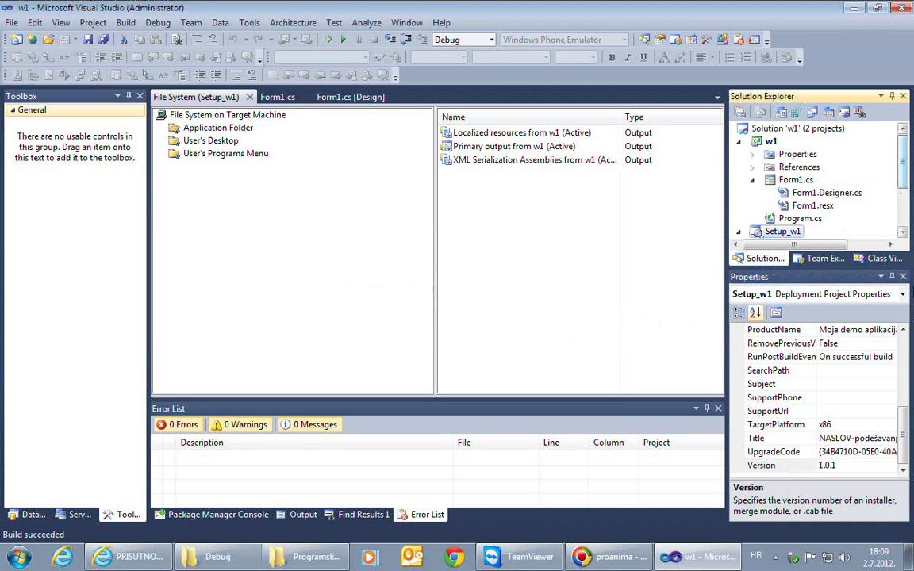
Look through the Application Folder, User's Desktop and User's Programs Menu in the Setup_w1 File System editor.
scroll(905, 202, "down", 2)
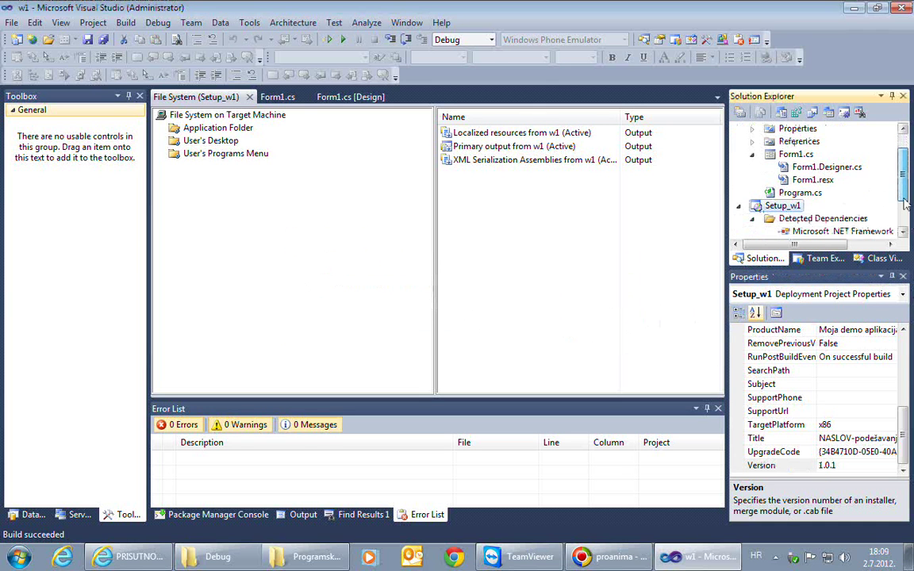
scroll(905, 203, "down", 1)
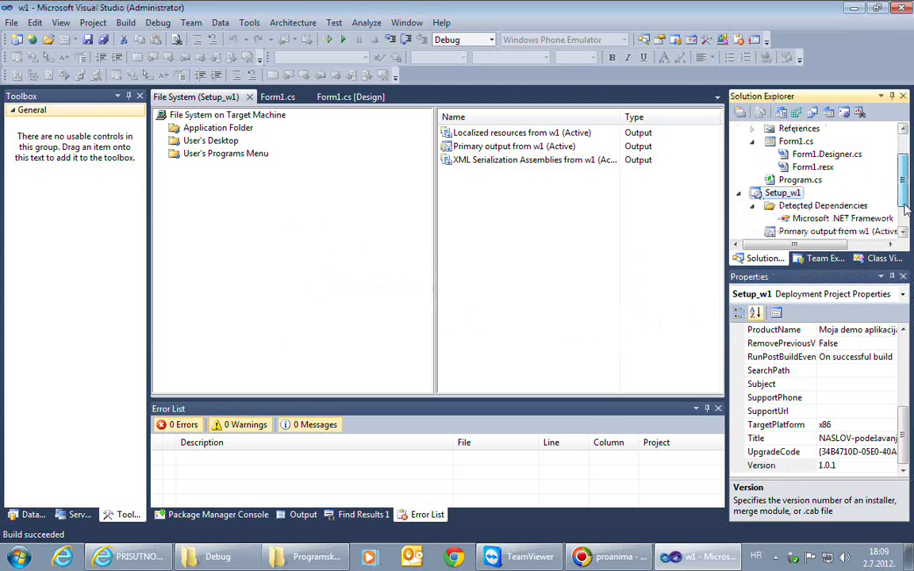
left_click(782, 114)
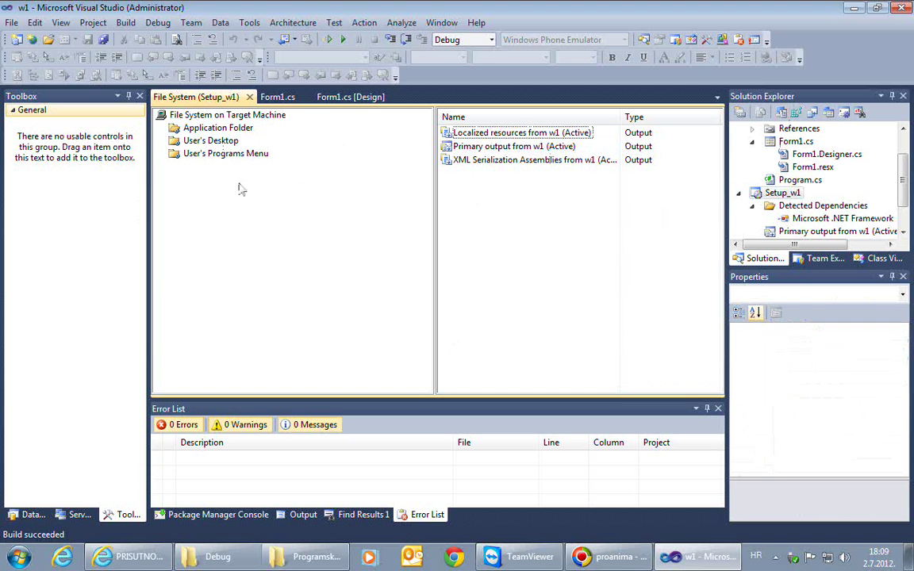
left_click(185, 142)
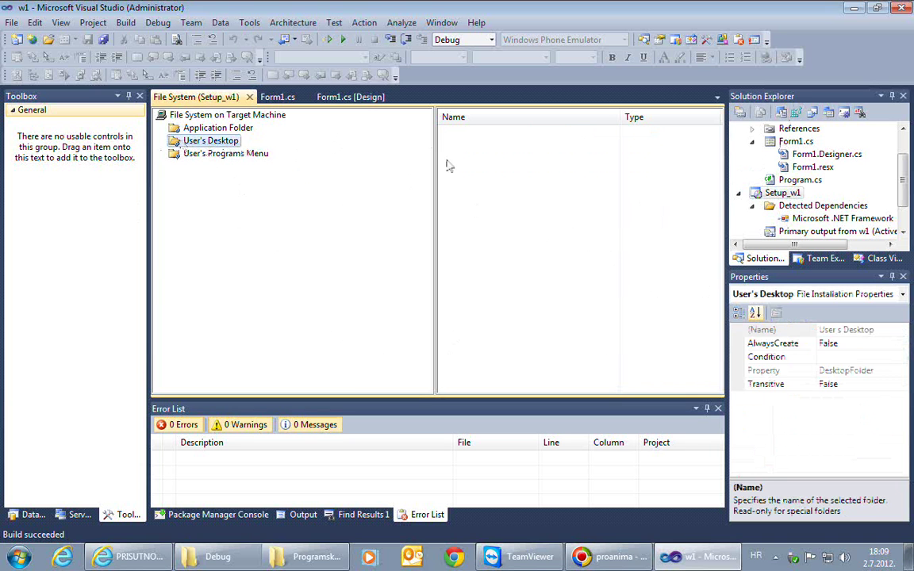
left_click(205, 130)
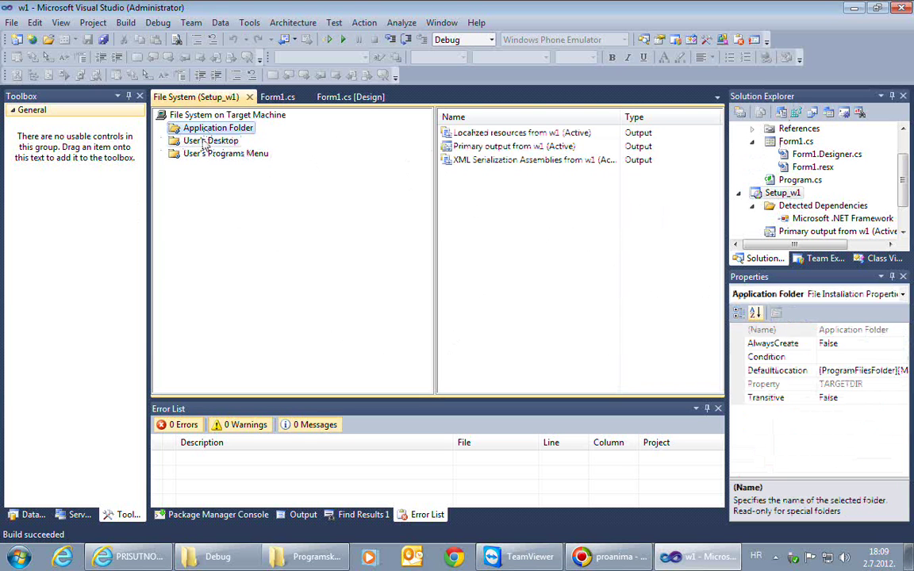
left_click(206, 143)
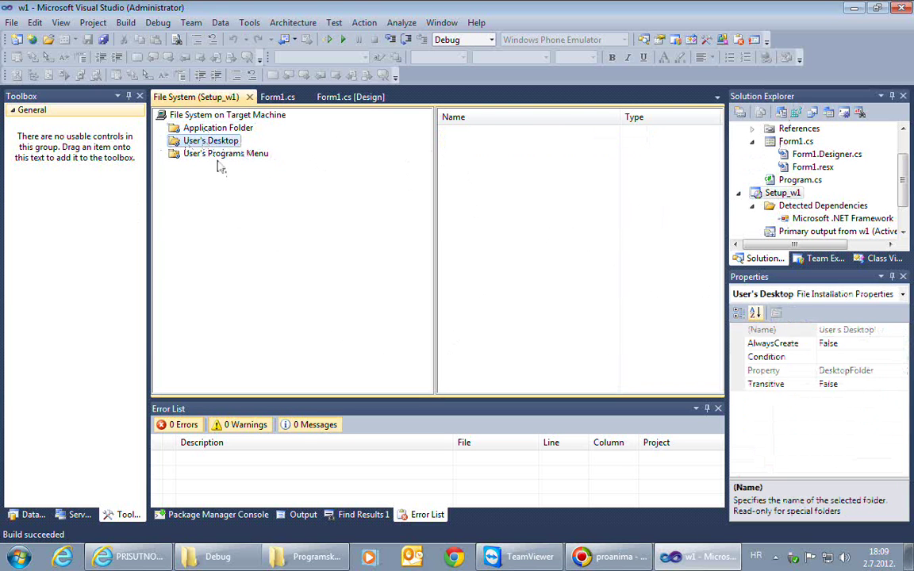
left_click(221, 156)
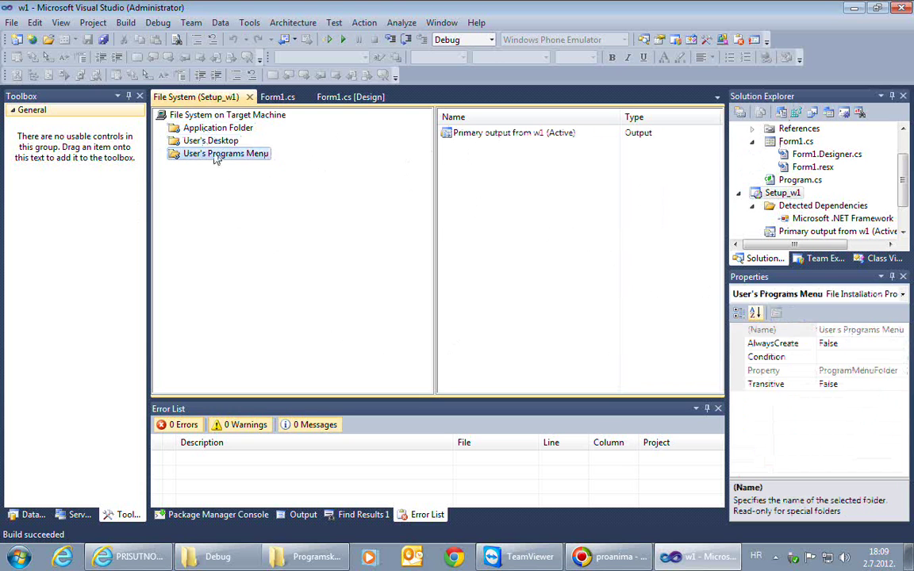
Add the primary output of the w1 project, with the (Active) configuration, to the User's Desktop folder.
left_click(192, 141)
left_click(496, 219)
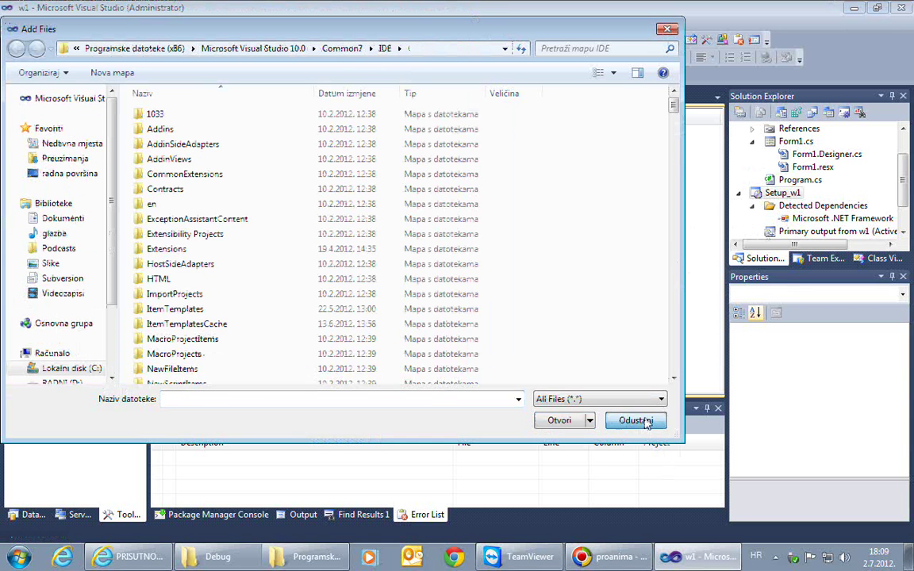
left_click(636, 421)
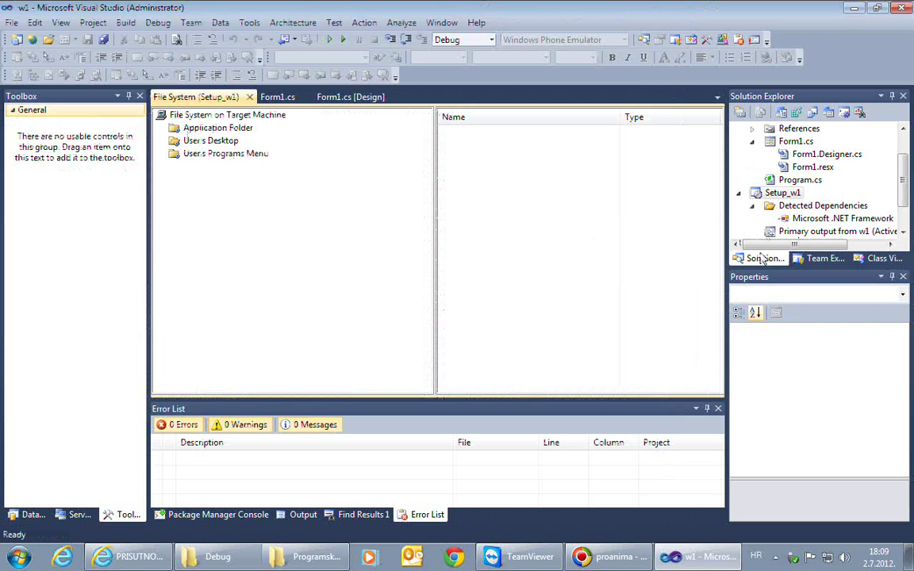
double_click(682, 231)
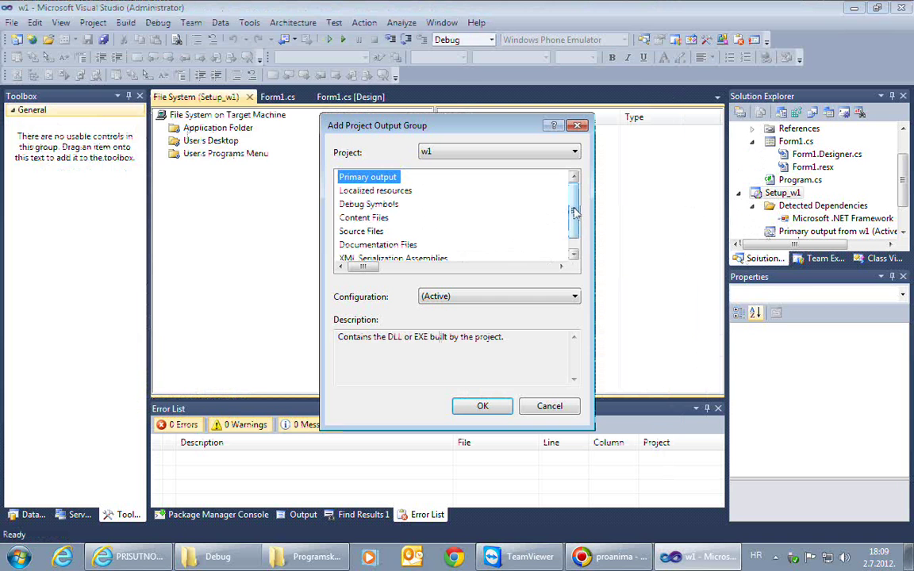
left_click_drag(577, 212, 577, 211)
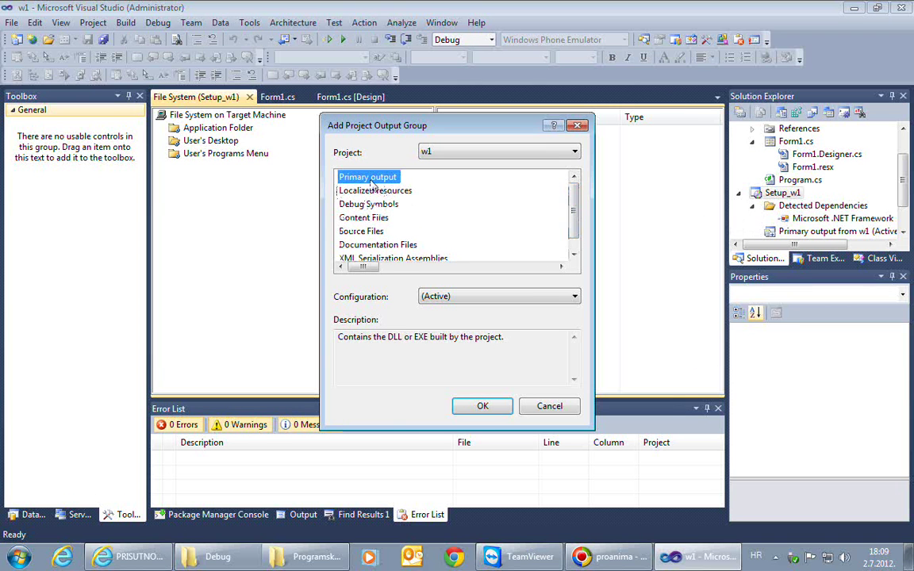
left_click(481, 405)
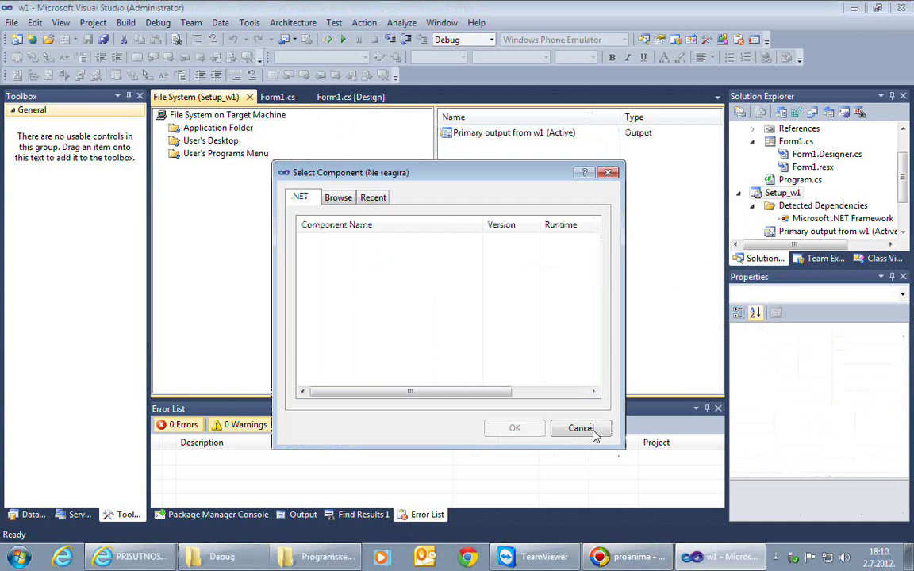
left_click(580, 429)
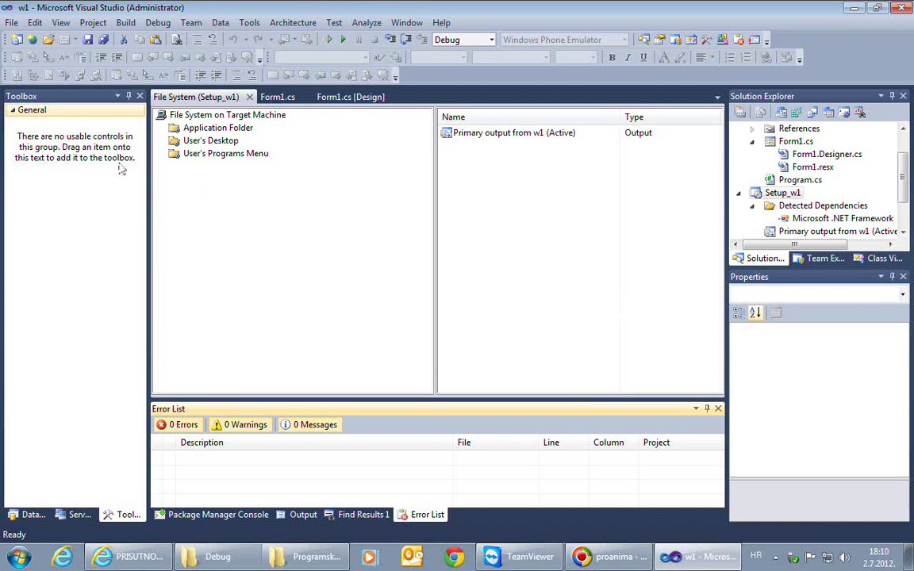
Create a folder named MOJ MENI inside the User's Programs Menu.
left_click(190, 155)
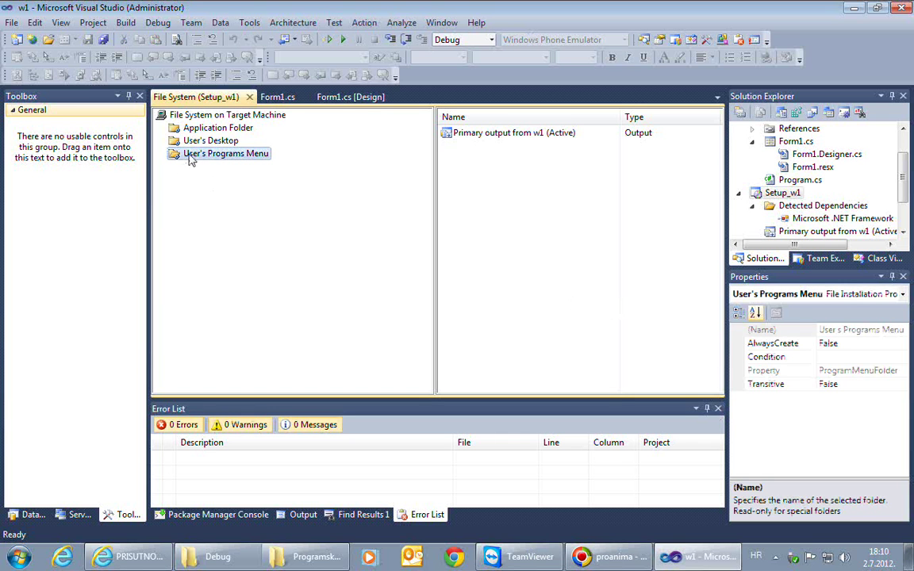
left_click(486, 175)
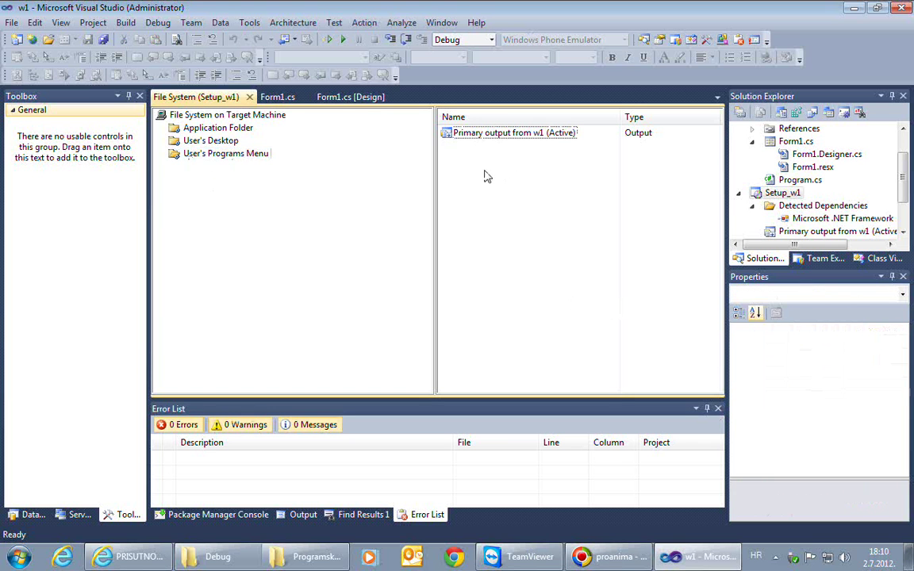
left_click(548, 238)
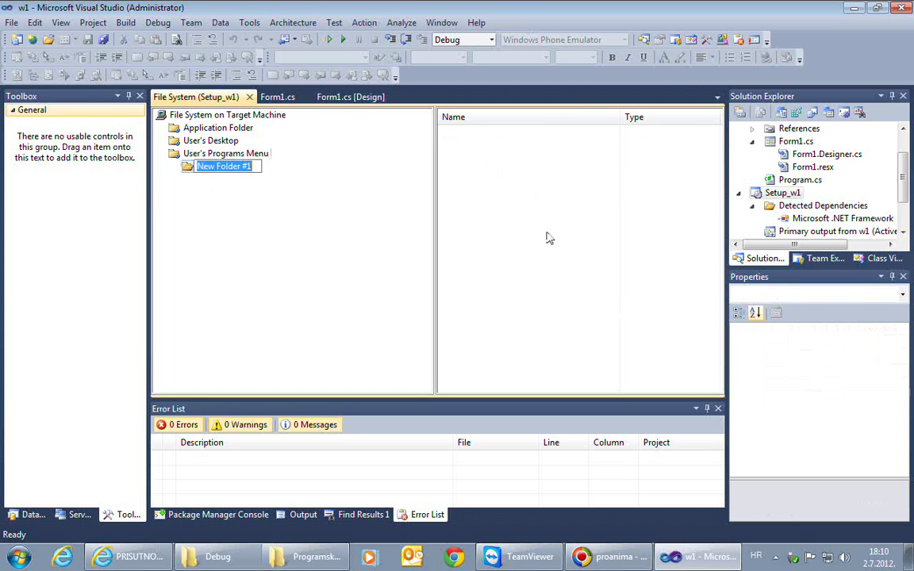
type("MOJ ")
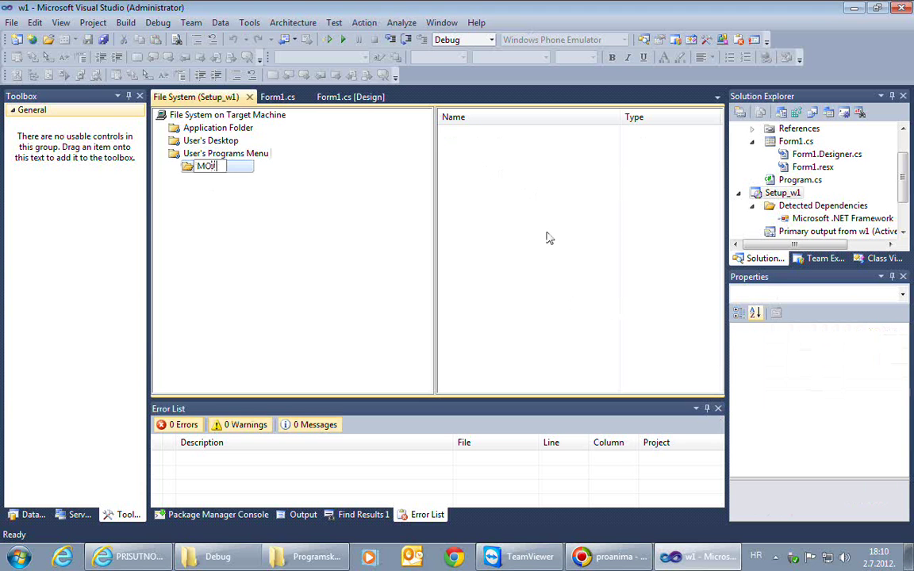
type(" MENI")
key("Return")
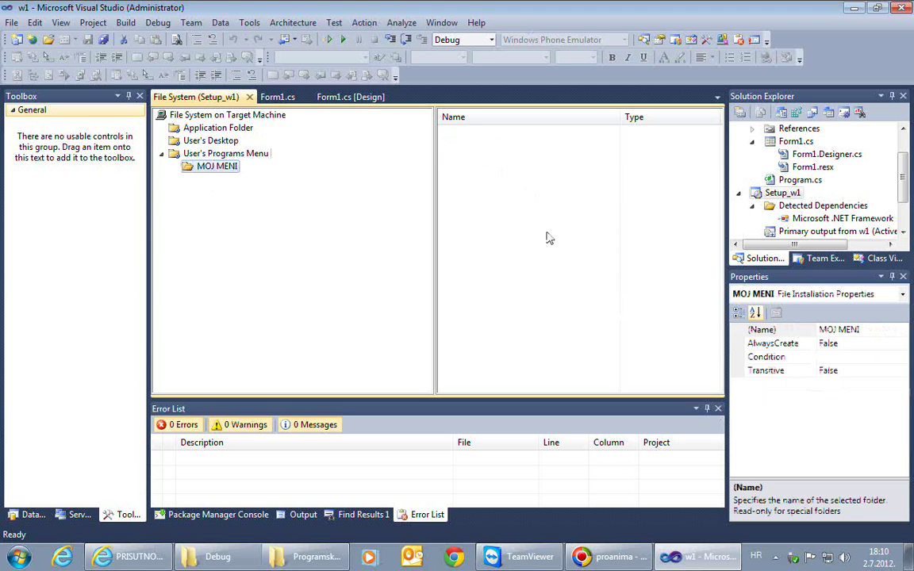
Move the w1 primary output from the User's Programs Menu into its MOJ MENI subfolder and check both folders.
left_click(200, 154)
mouse_move(485, 155)
left_mouse_down()
mouse_move(454, 146)
mouse_move(486, 135)
left_mouse_up()
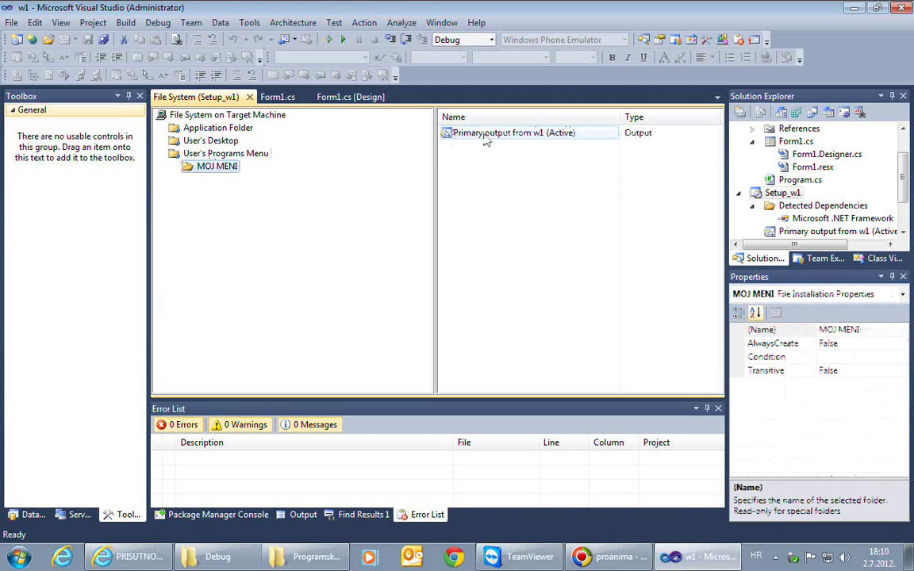
left_click(211, 155)
left_click(195, 163)
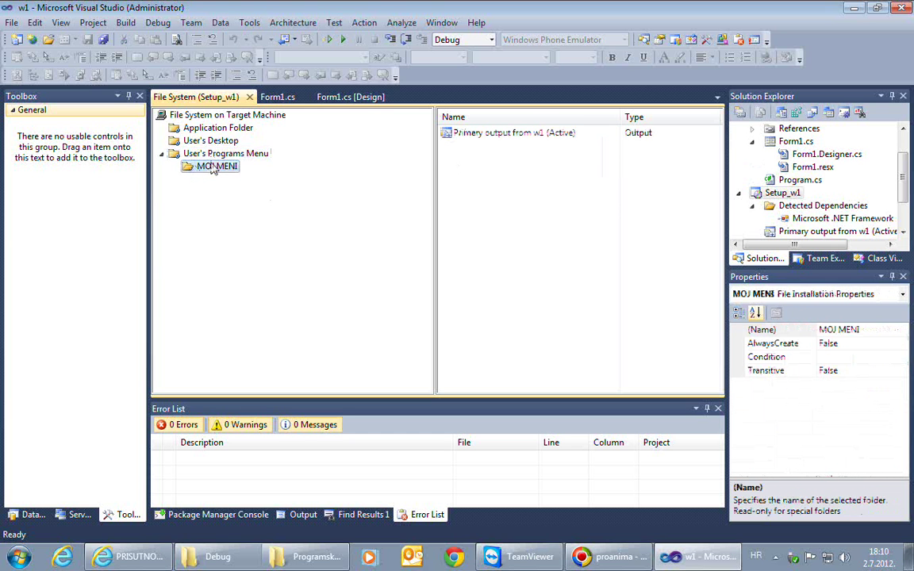
left_click(165, 154)
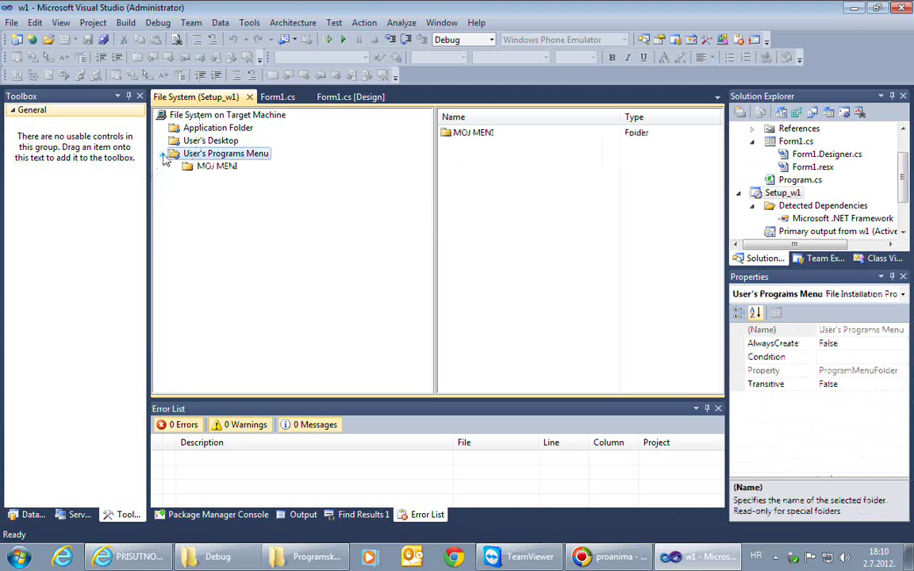
Open the Registry editor for Setup_w1 and look through the root keys from HKEY_CLASSES_ROOT to User/Machine Hive.
left_click(797, 114)
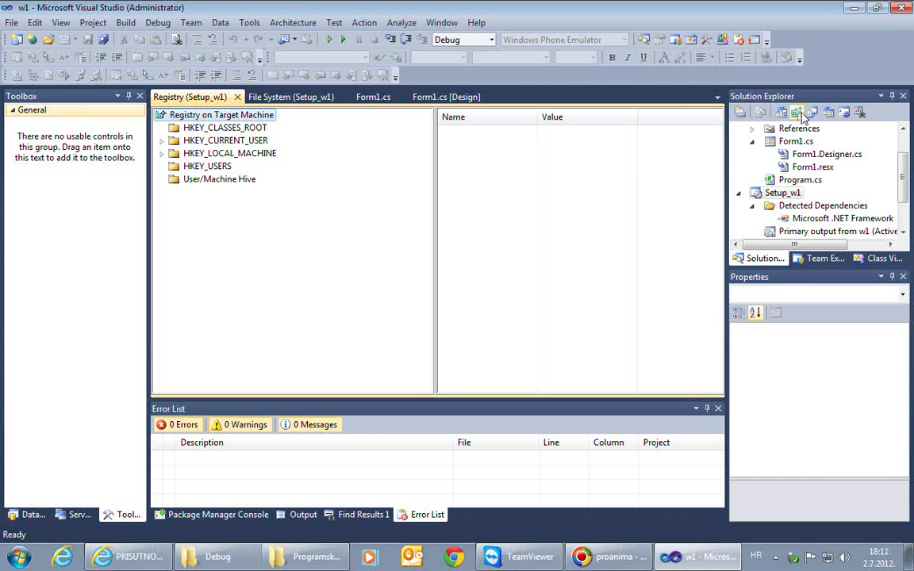
left_click(179, 127)
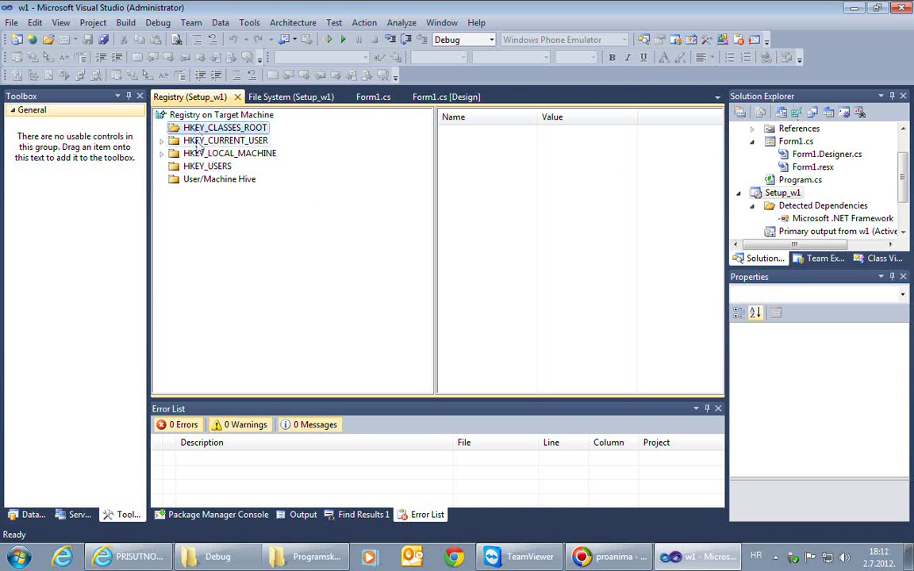
left_click(196, 141)
left_click(196, 154)
left_click(196, 167)
left_click(194, 180)
left_click(195, 167)
left_click(196, 153)
left_click(196, 141)
left_click(183, 127)
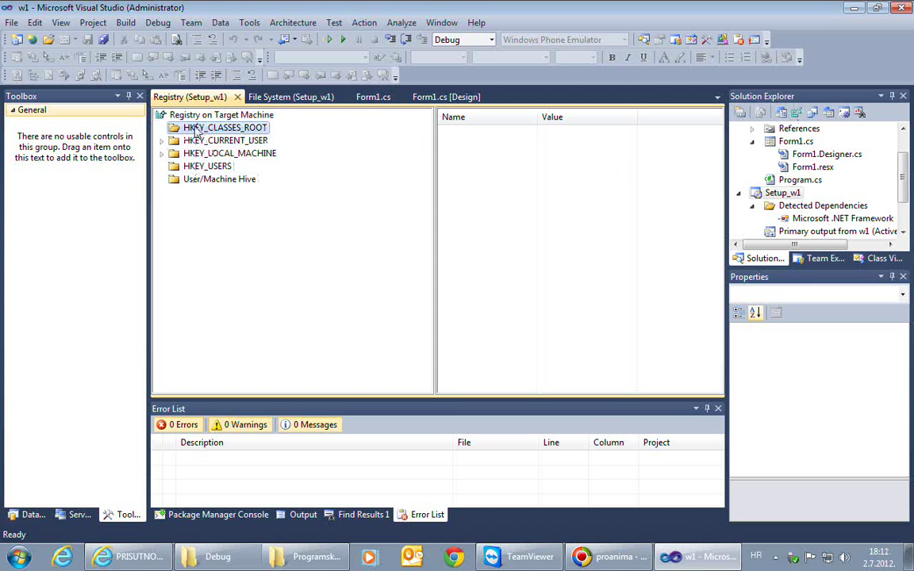
Expand HKEY_CURRENT_USER down to the [Manufacturer] key under Software to examine it, and collapse the branch.
left_click(162, 141)
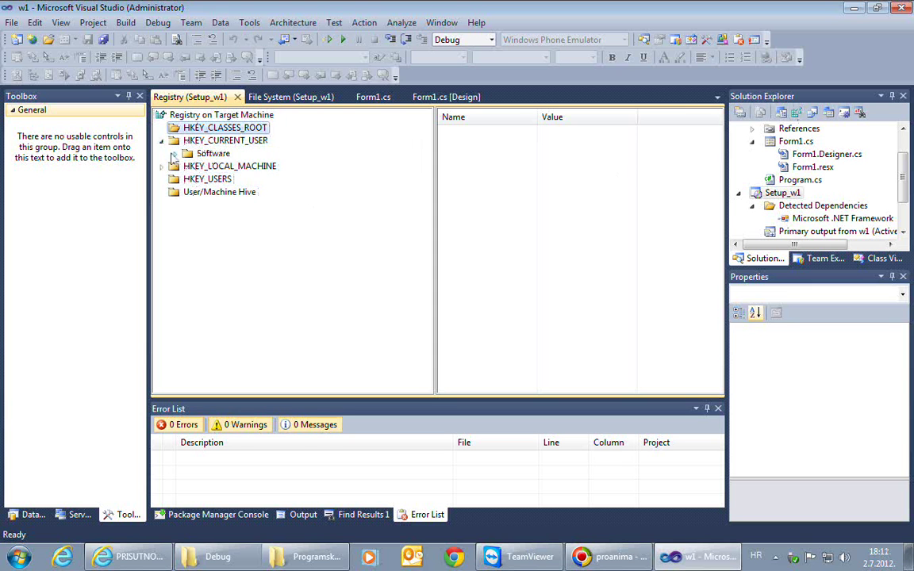
left_click(176, 153)
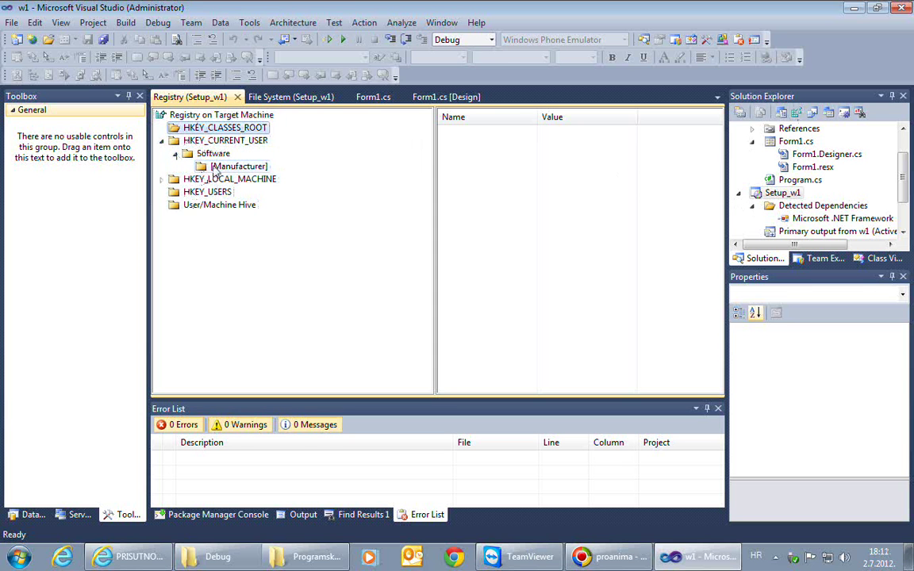
left_click(161, 141)
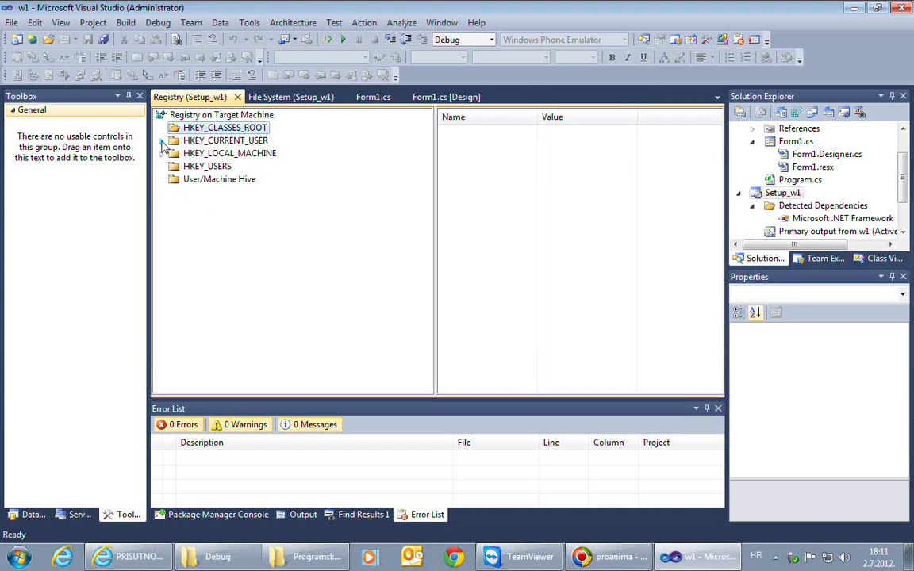
Expand HKEY_LOCAL_MACHINE down to the [Manufacturer] key under Software to examine it, and collapse the branch.
left_click(161, 153)
left_click(175, 165)
left_click(240, 180)
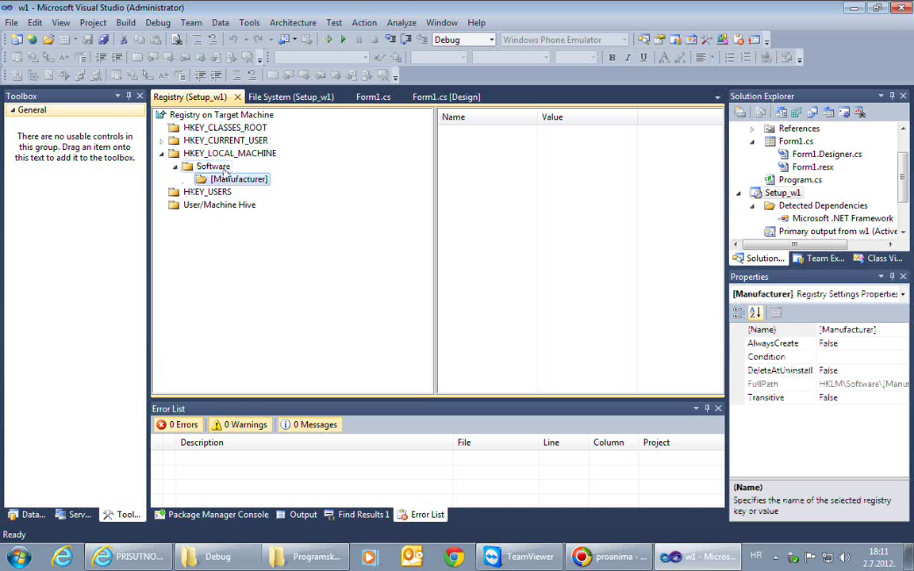
left_click(191, 165)
left_click(162, 154)
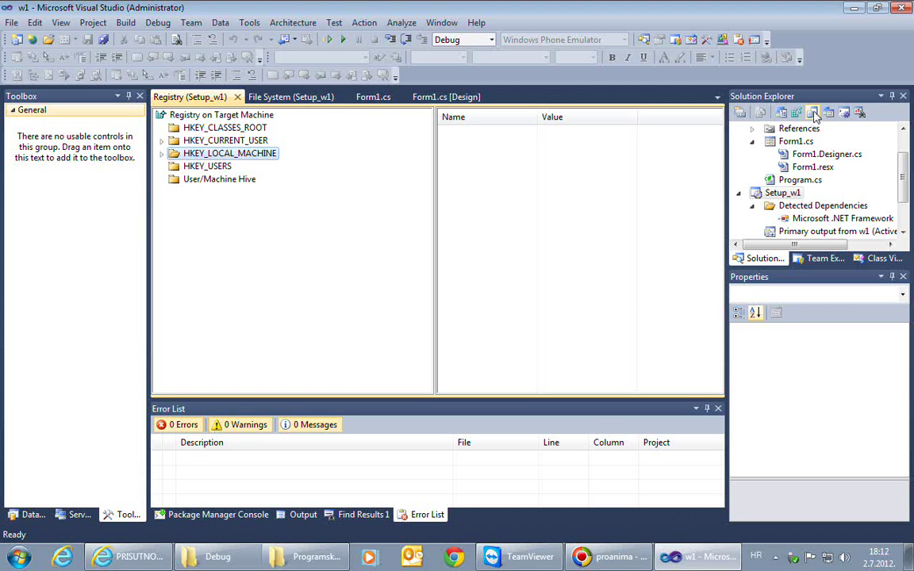
Open the File Types and User Interface editors of Setup_w1 and look through the Install dialogs from Welcome to Finished.
left_click(816, 116)
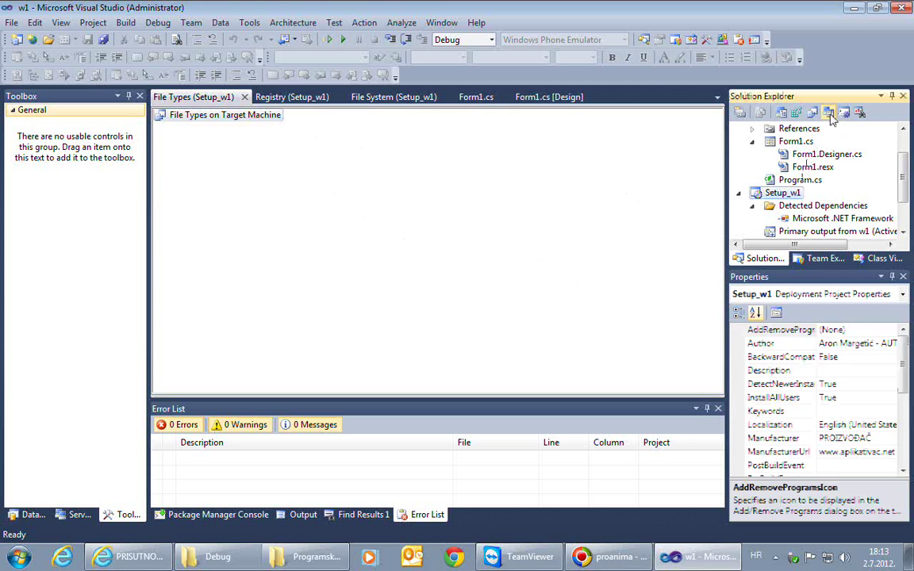
left_click(830, 114)
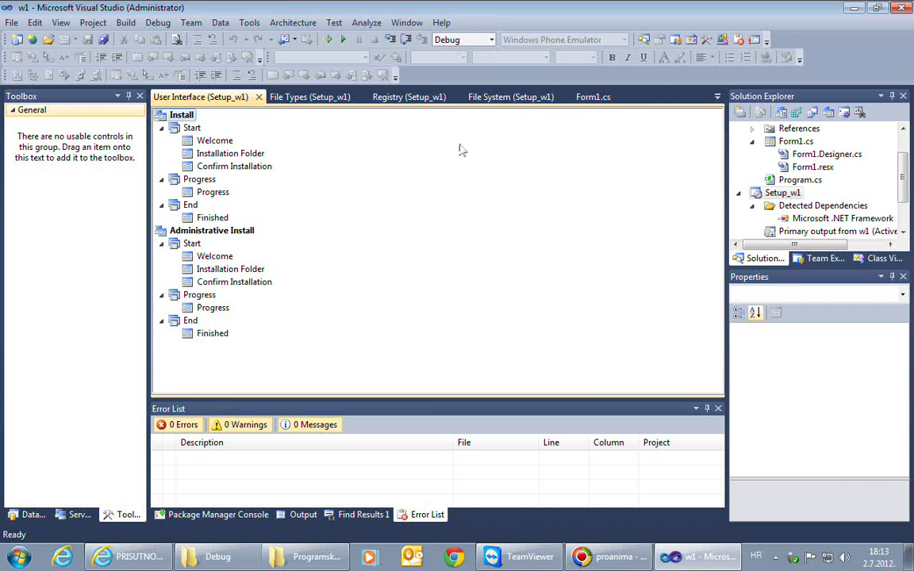
left_click(207, 142)
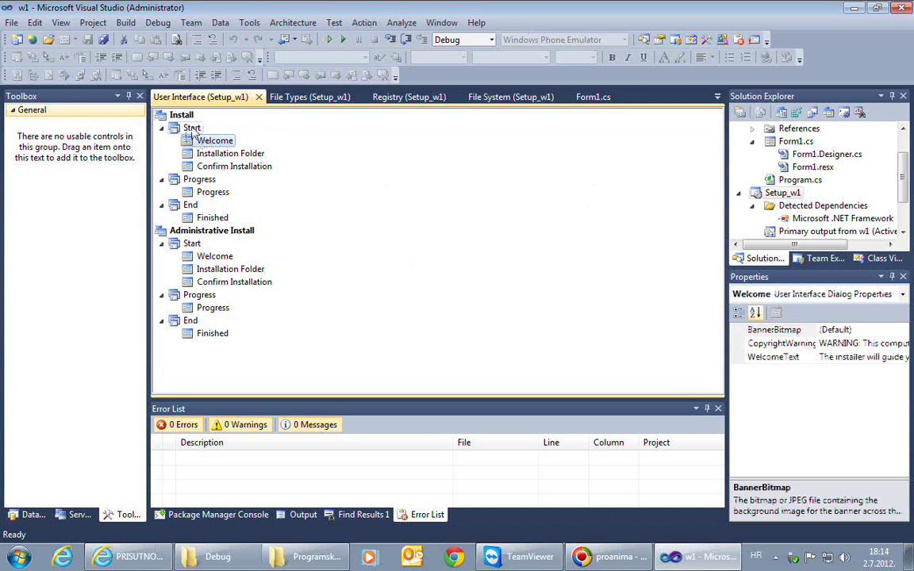
left_click(189, 153)
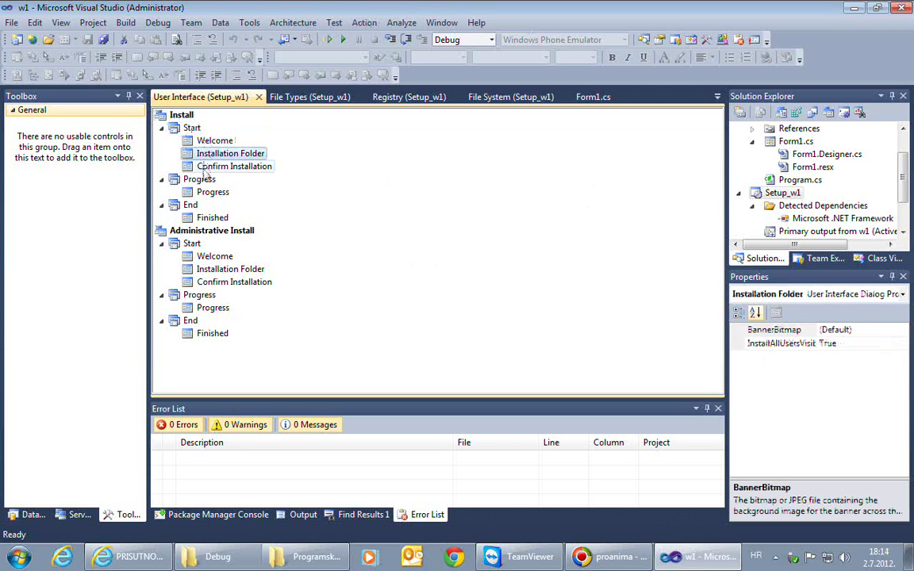
left_click(191, 166)
left_click(204, 193)
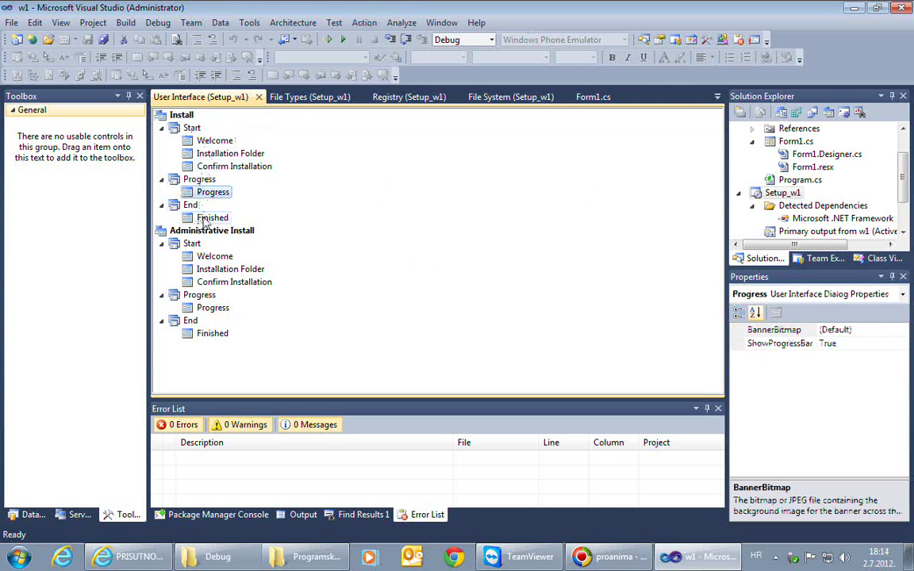
left_click(204, 217)
Look through the Administrative Install dialogs under Start and return to the Welcome dialog of the normal Install.
left_click(205, 256)
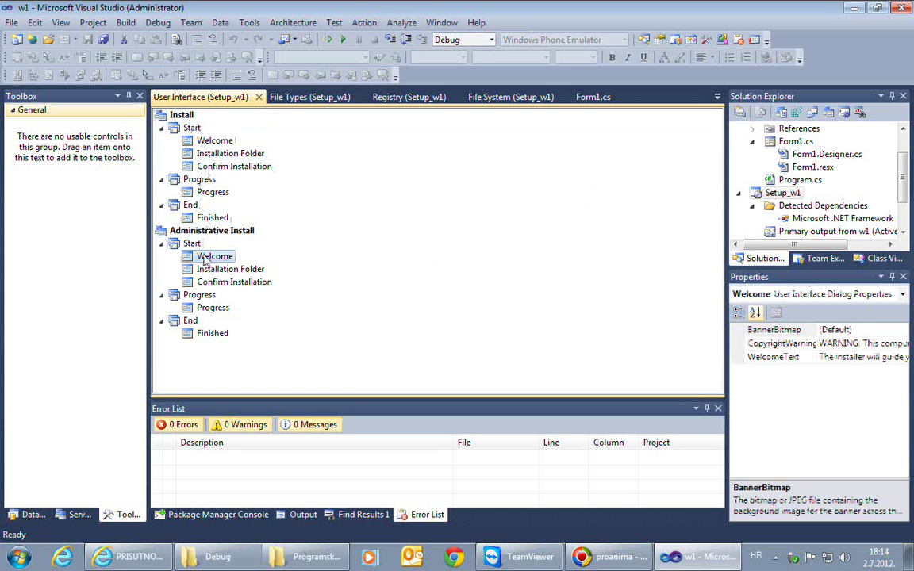
left_click(212, 269)
left_click(211, 283)
left_click(211, 269)
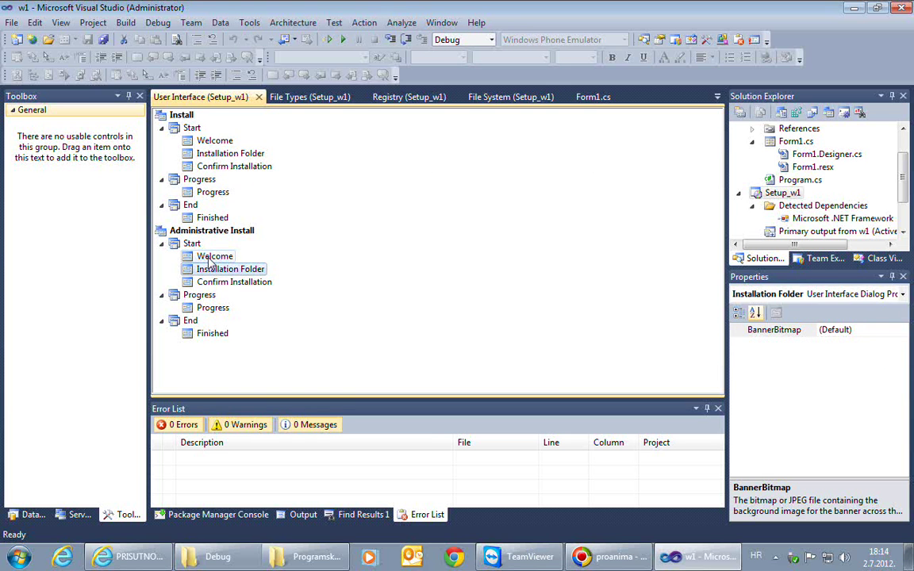
left_click(211, 256)
left_click(211, 143)
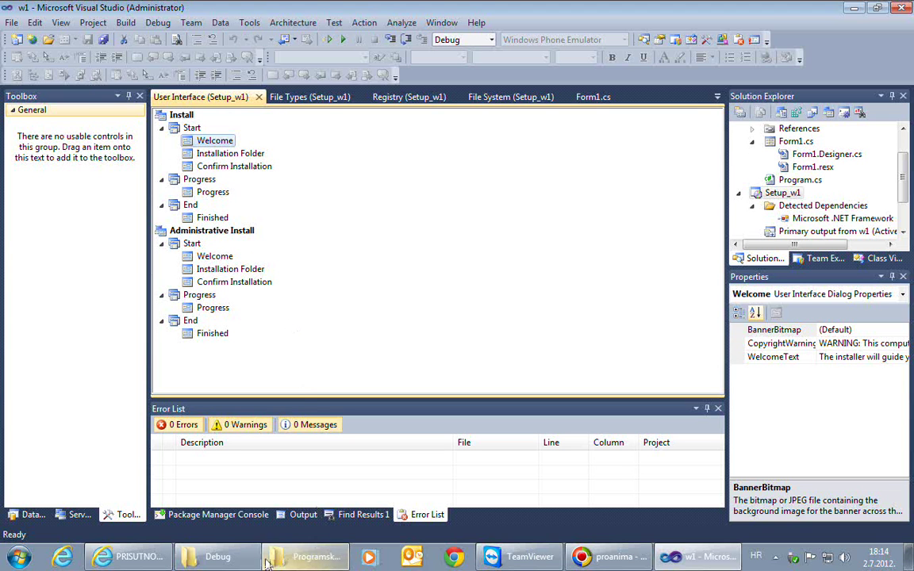
Switch to the Setup_w1 Debug folder in Windows Explorer and run setup.exe as administrator.
left_click(216, 556)
left_click(280, 163)
left_click(281, 156)
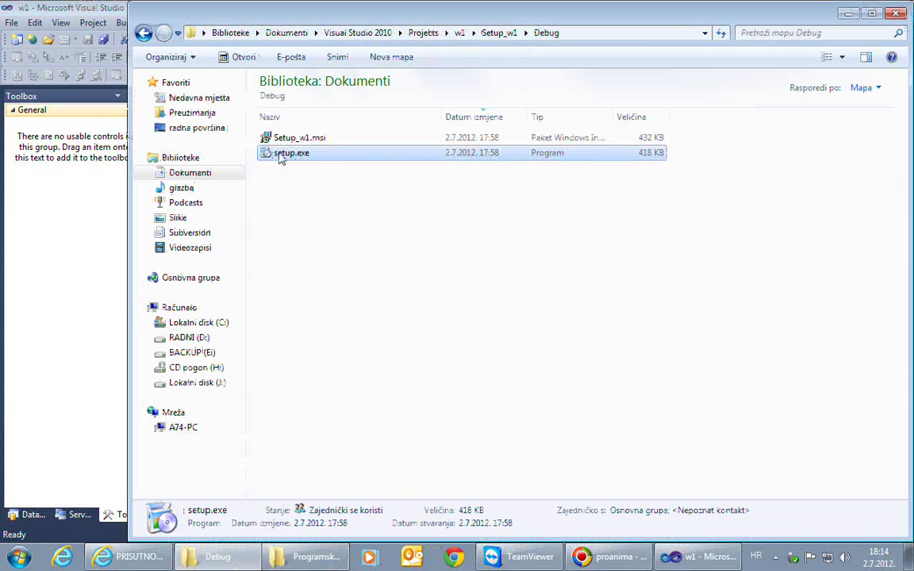
right_click(279, 156)
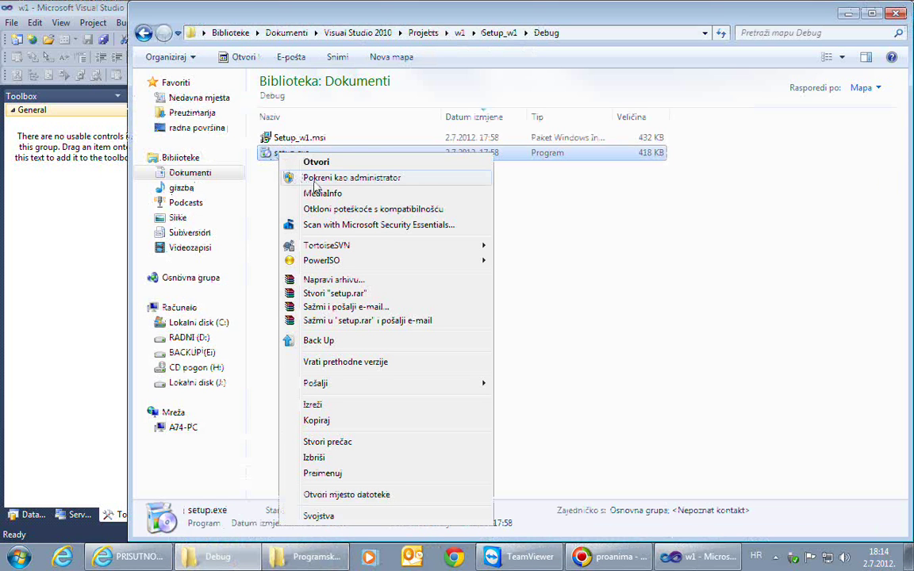
left_click(400, 179)
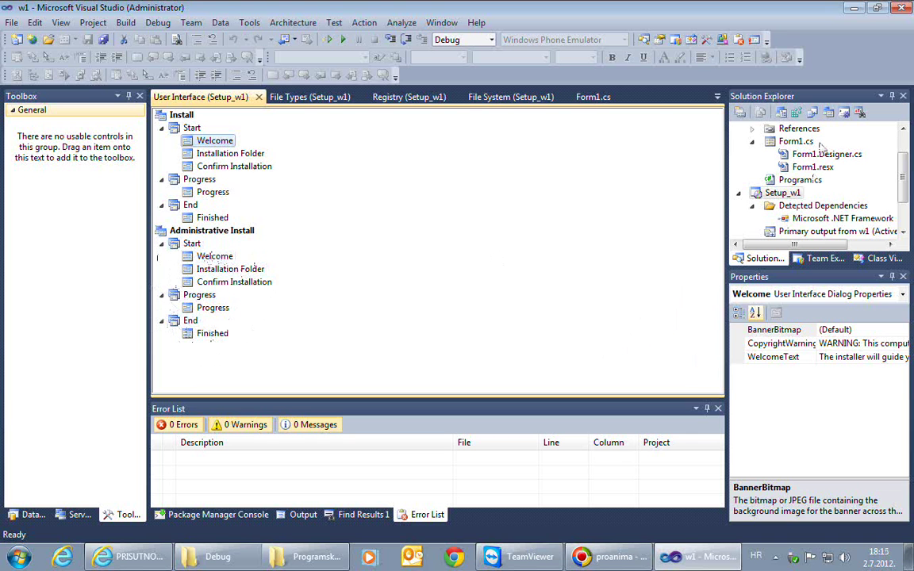
Open the Custom Actions editor of Setup_w1 and look through the Install, Commit, Rollback and Uninstall folders.
left_click(844, 114)
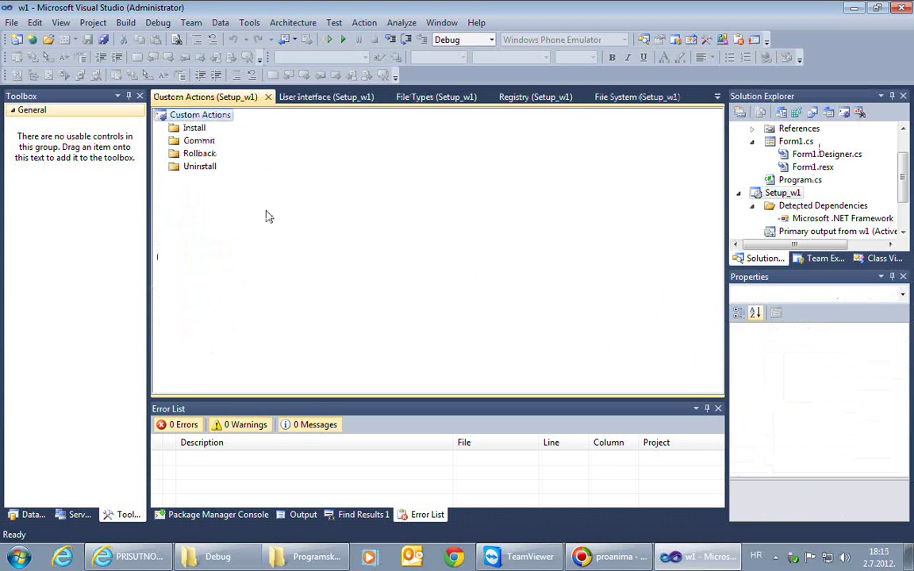
left_click(173, 130)
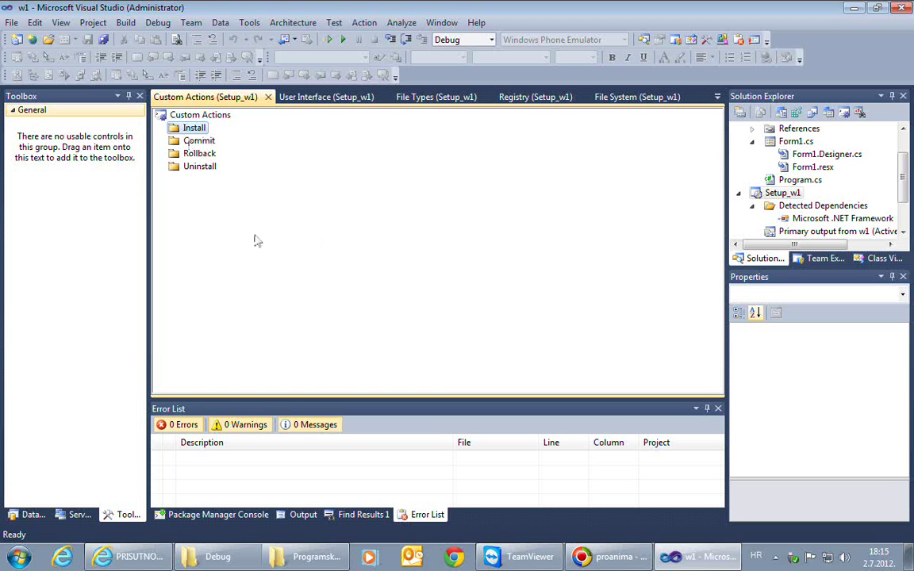
left_click(175, 142)
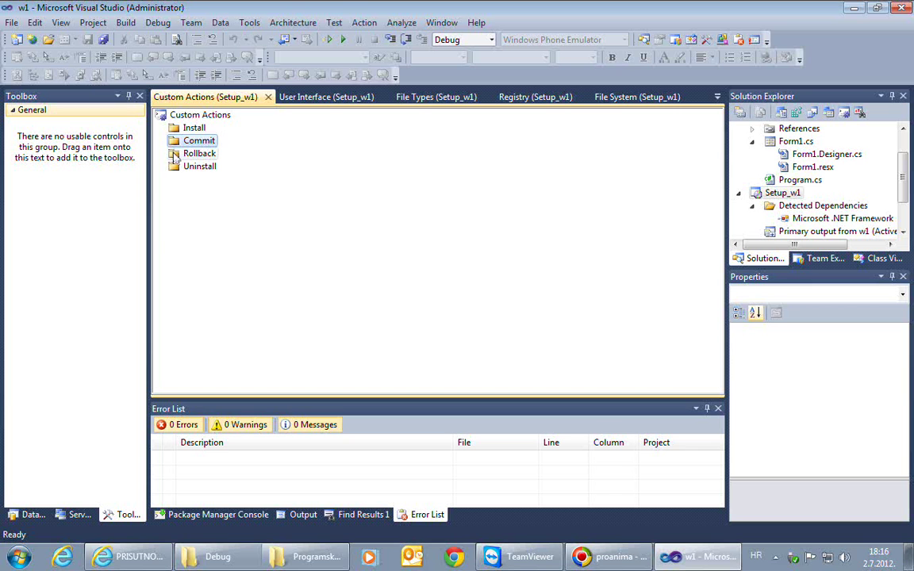
left_click(175, 157)
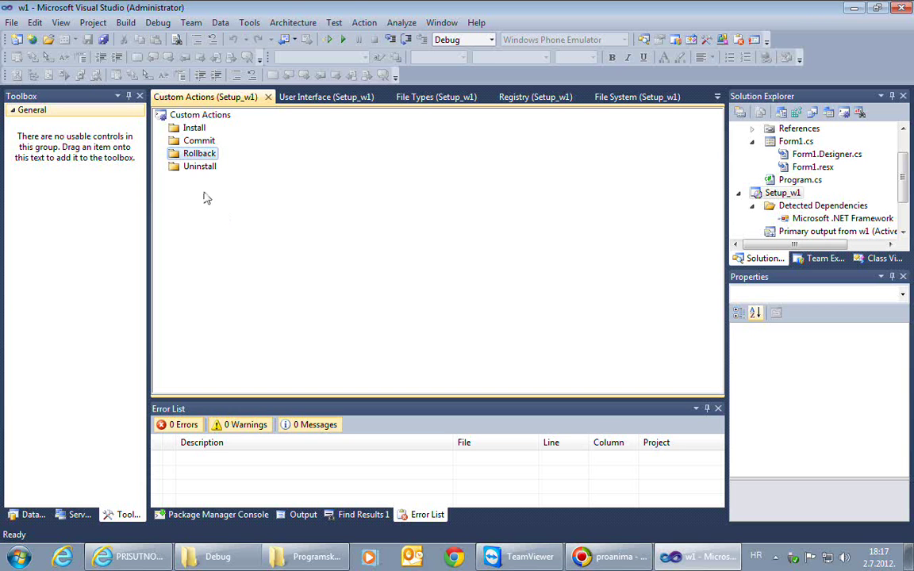
left_click(186, 167)
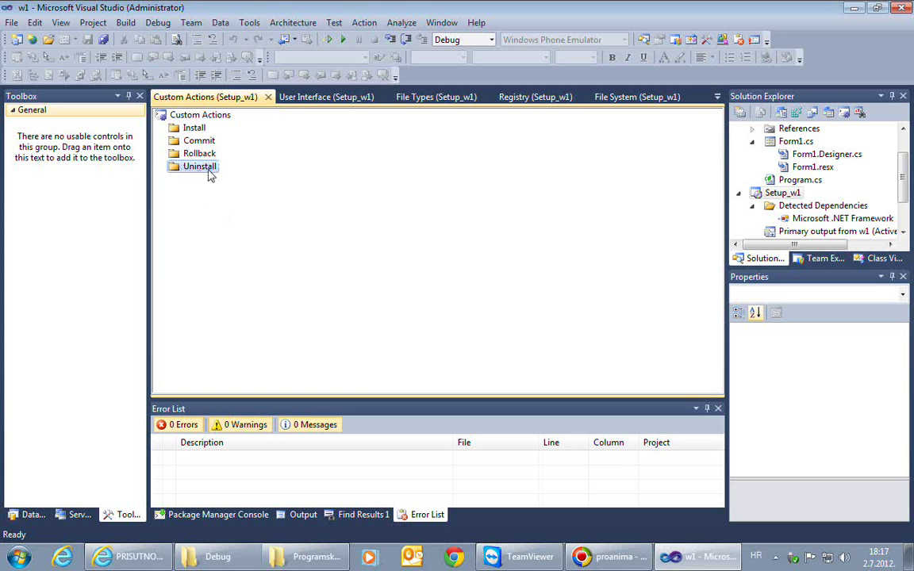
Open the Launch Conditions editor of Setup_w1 and select its Launch Conditions folder.
left_click(860, 114)
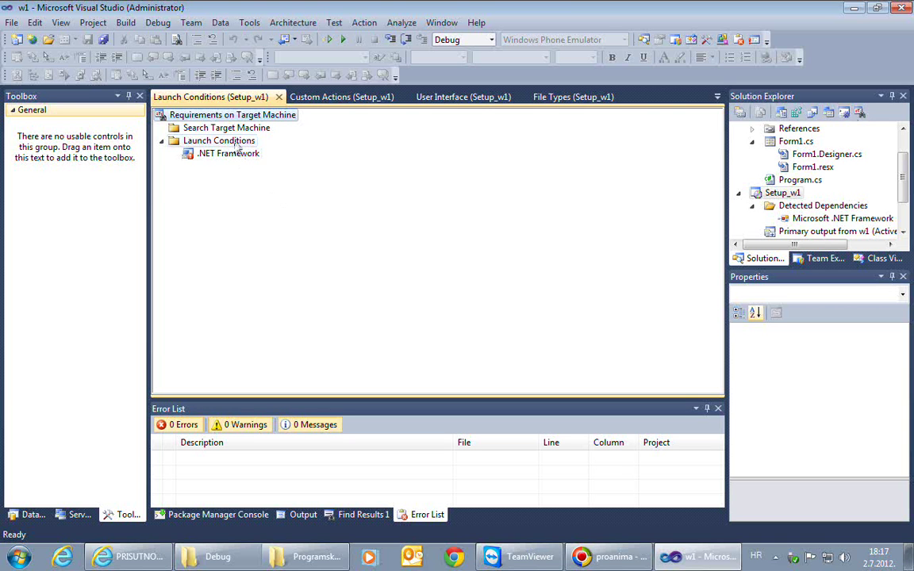
left_click(214, 137)
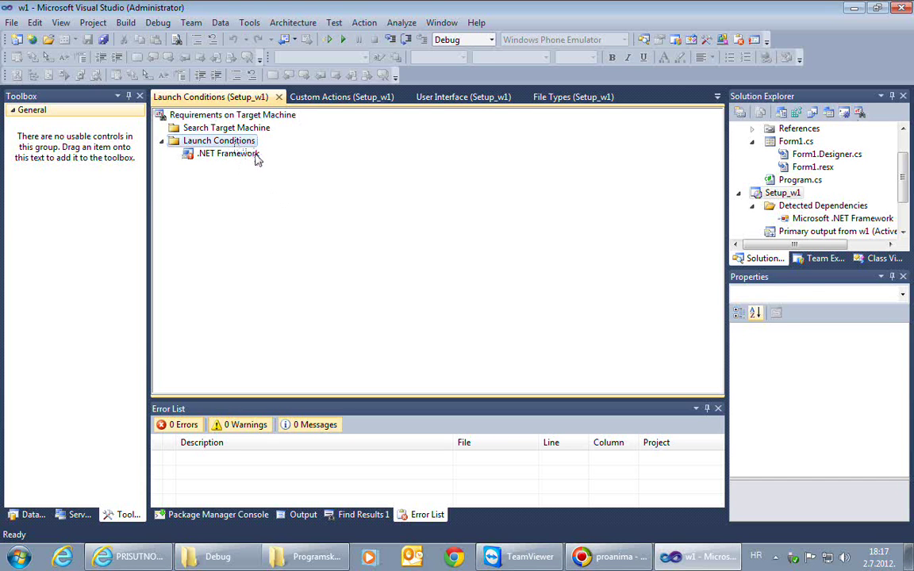
Add a new launch condition to the Launch Conditions folder and delete it again.
right_click(230, 141)
left_click(242, 190)
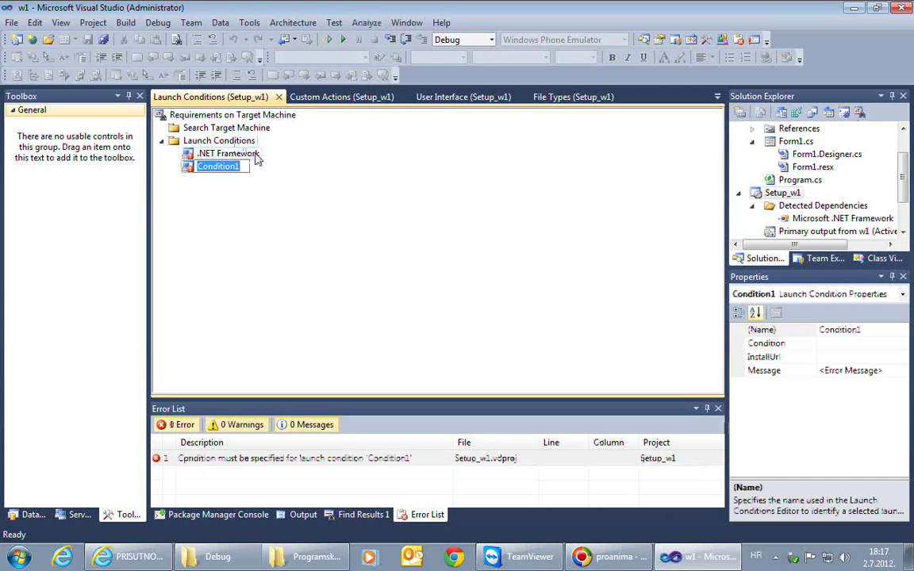
left_click(185, 189)
left_click(202, 169)
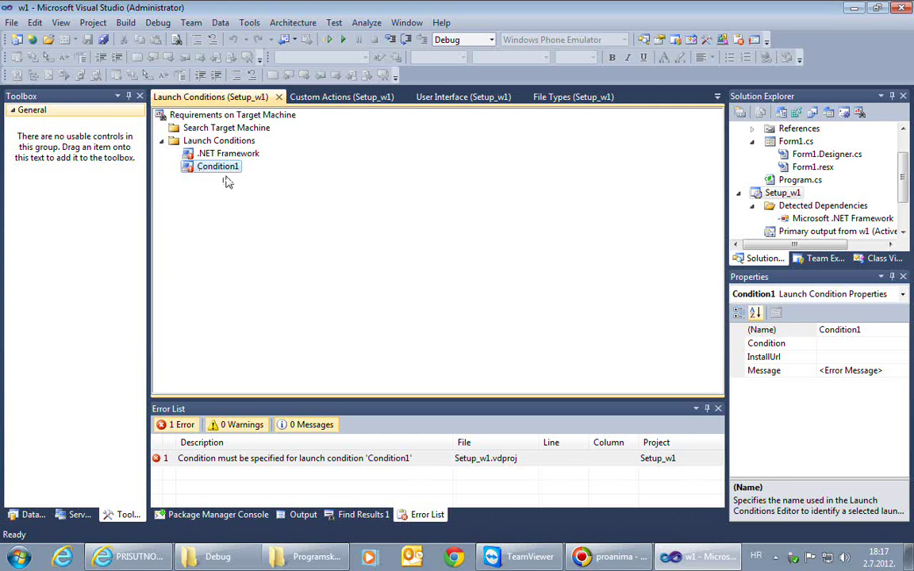
key("Delete")
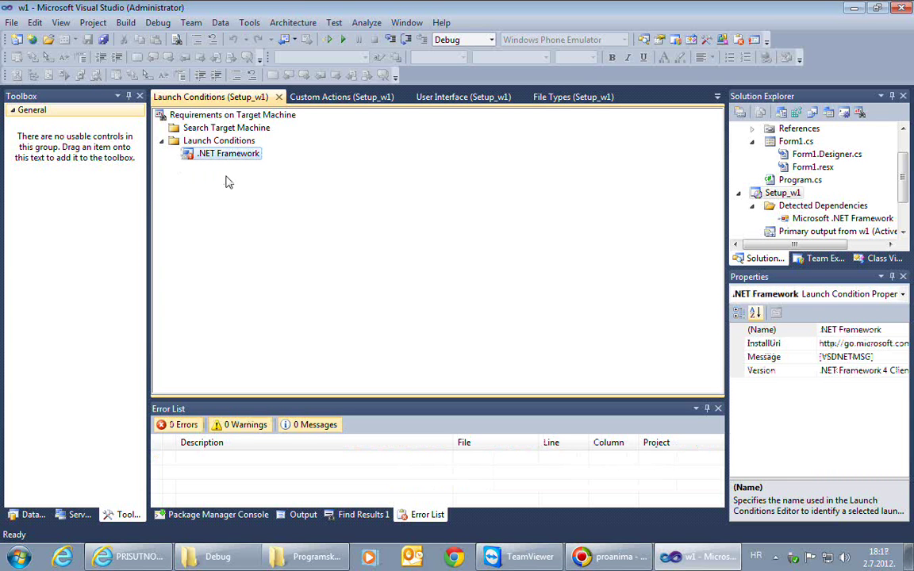
Examine the available Version options of the .NET Framework launch condition and close the list without choosing another.
left_click(194, 155)
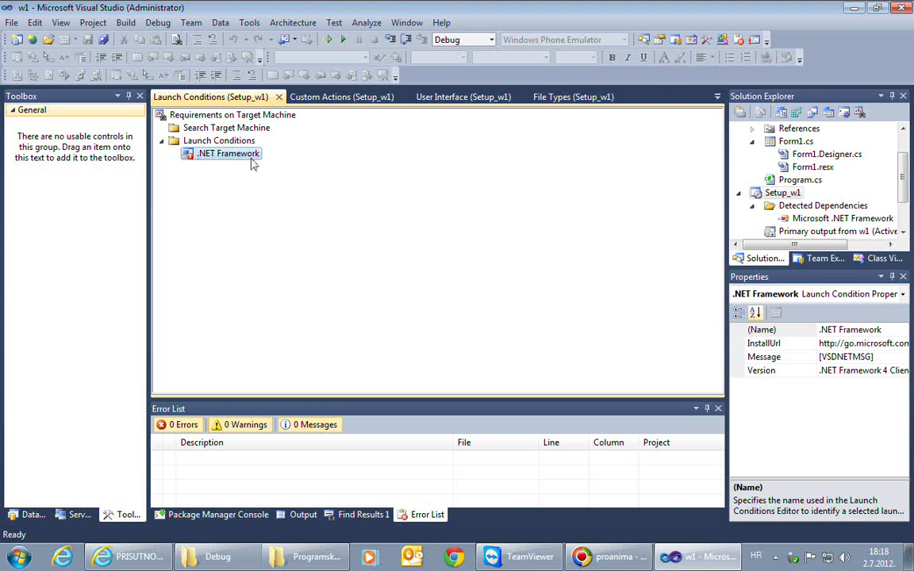
left_click(768, 371)
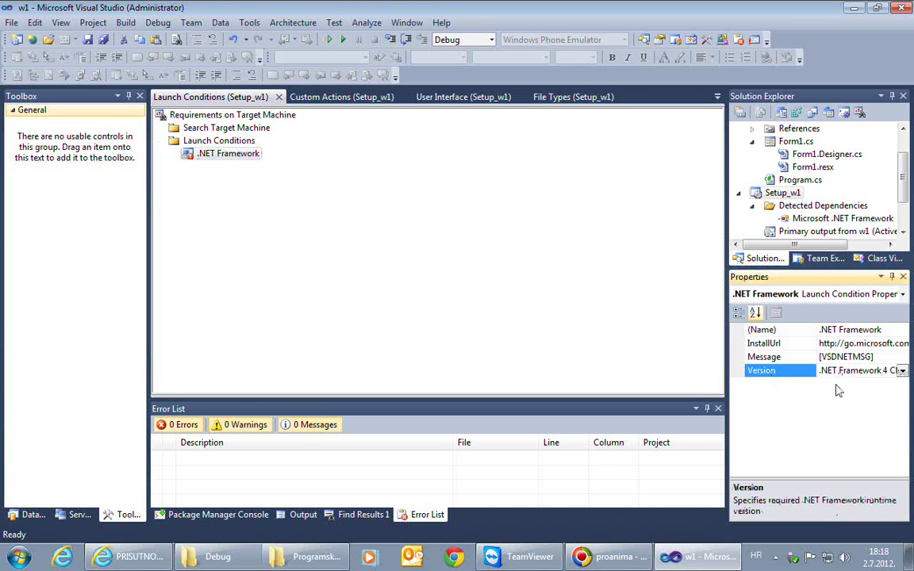
left_click(903, 371)
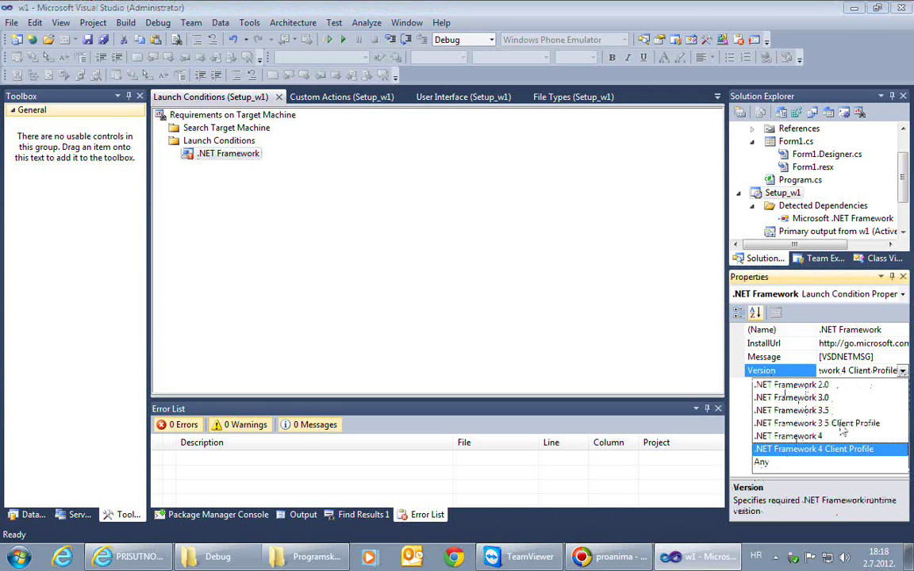
left_click(618, 348)
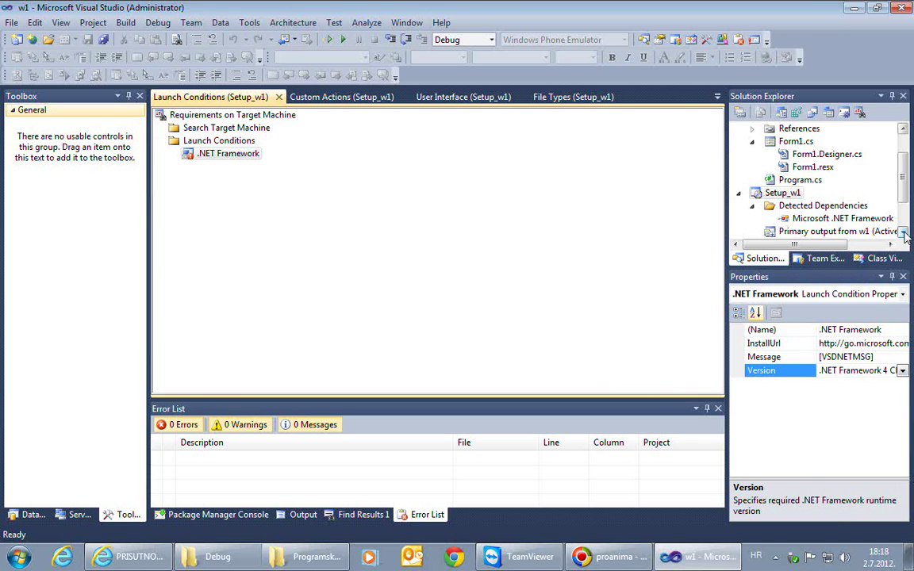
Select the Setup_w1 project and close its Launch Conditions, Custom Actions, User Interface, File Types and Registry editors.
left_click(782, 193)
left_click(904, 232)
double_click(904, 232)
left_click(904, 232)
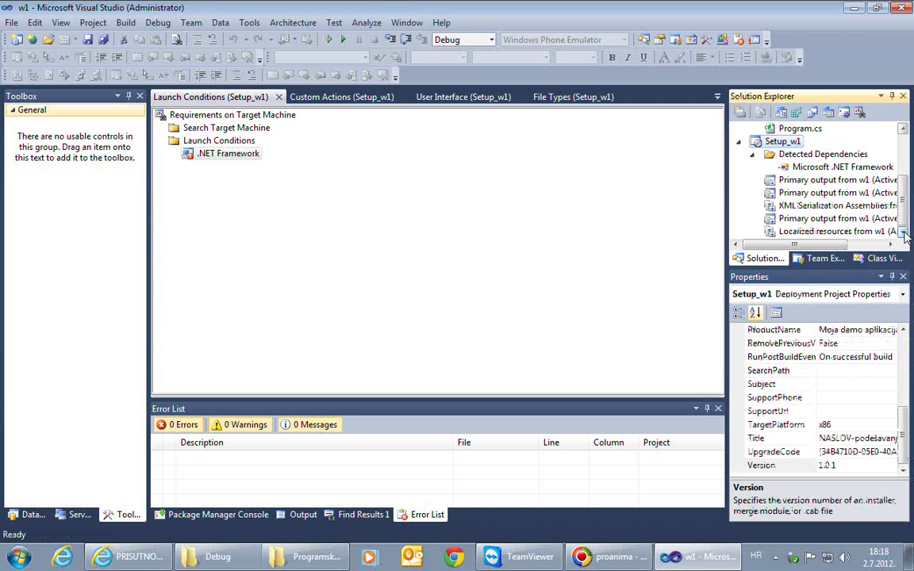
mouse_move(904, 219)
left_mouse_down()
mouse_move(905, 200)
mouse_move(903, 225)
left_mouse_up()
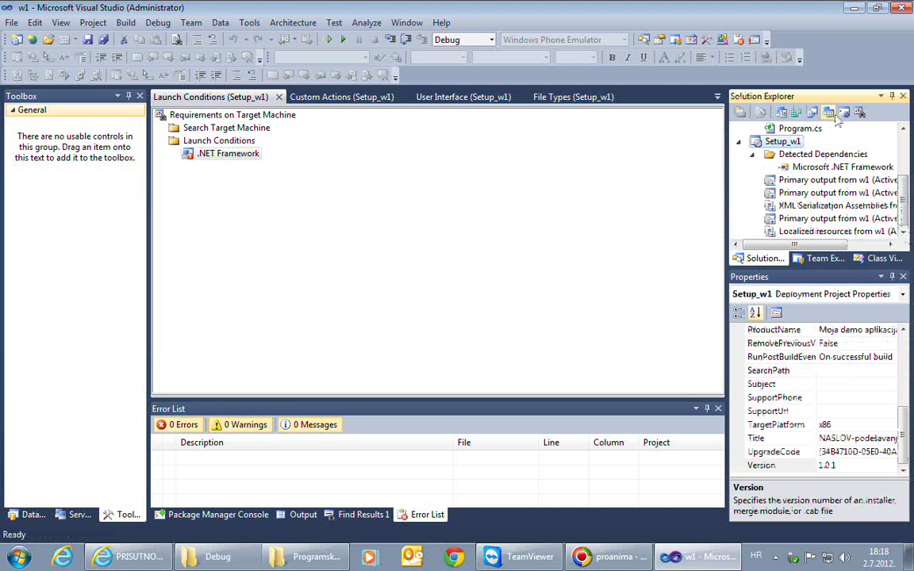
left_click(278, 97)
left_click(268, 97)
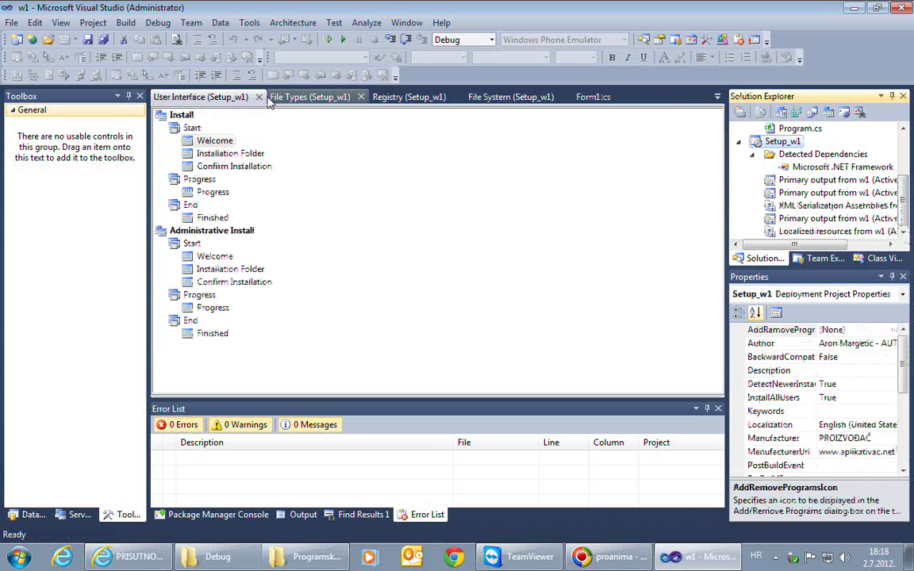
left_click(260, 98)
left_click(244, 97)
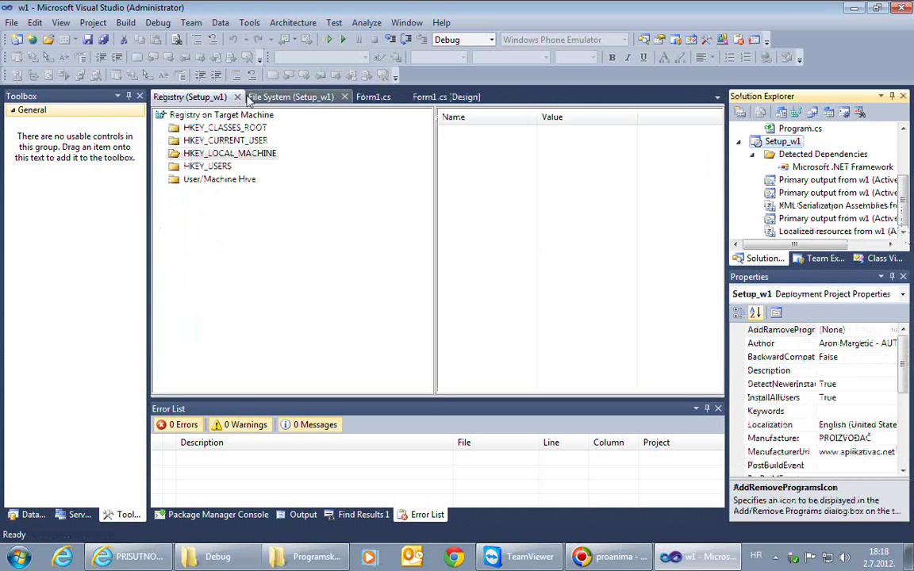
left_click(237, 97)
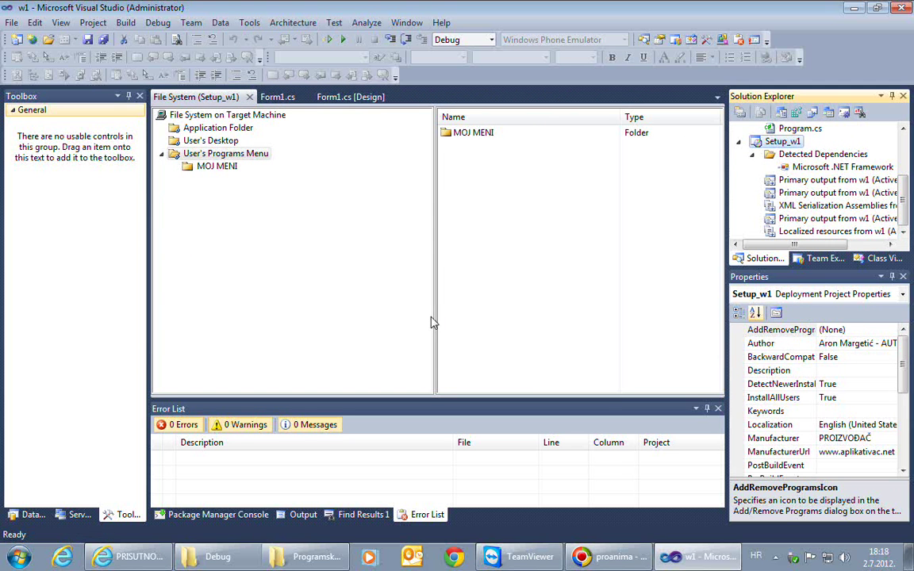
Set the TargetPlatform property of the Setup_w1 deployment project to x64.
left_click_drag(904, 369, 905, 438)
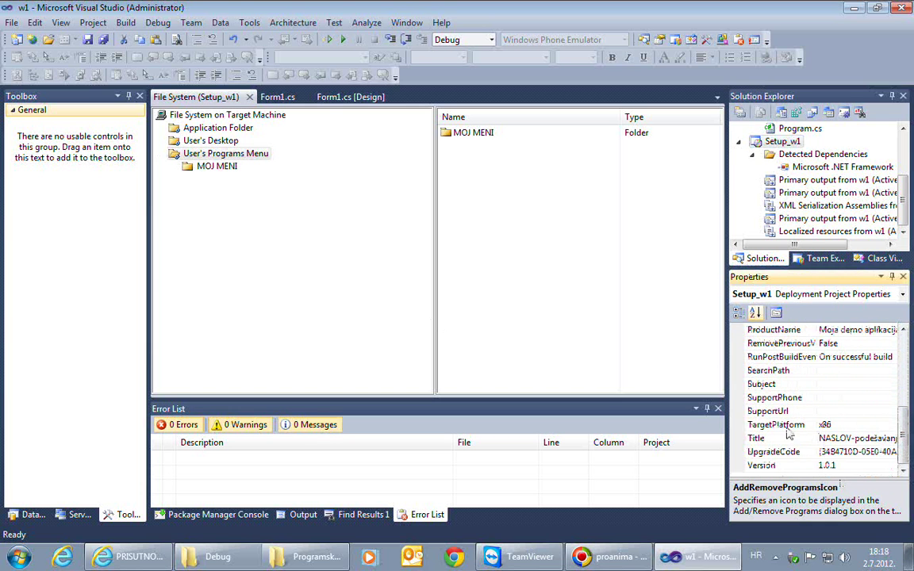
left_click(786, 426)
left_click(891, 426)
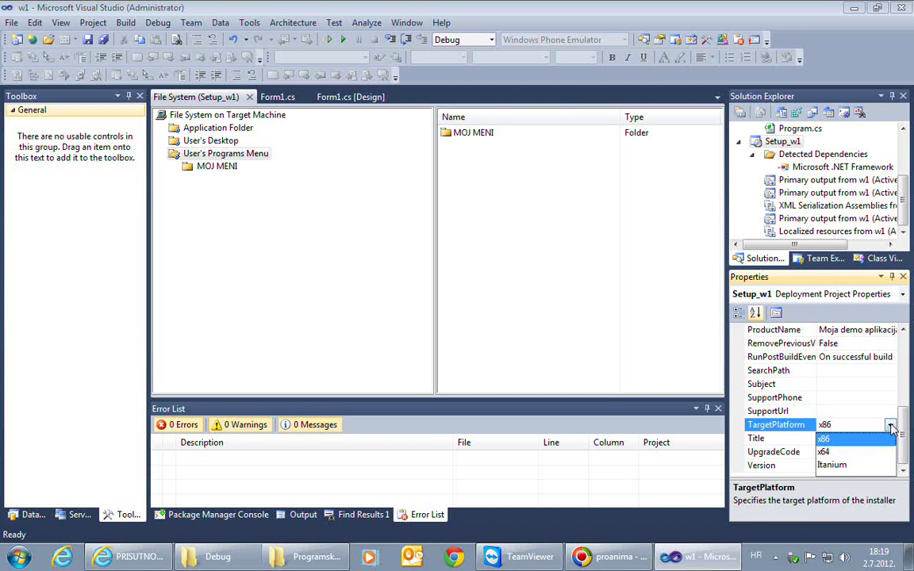
left_click(825, 452)
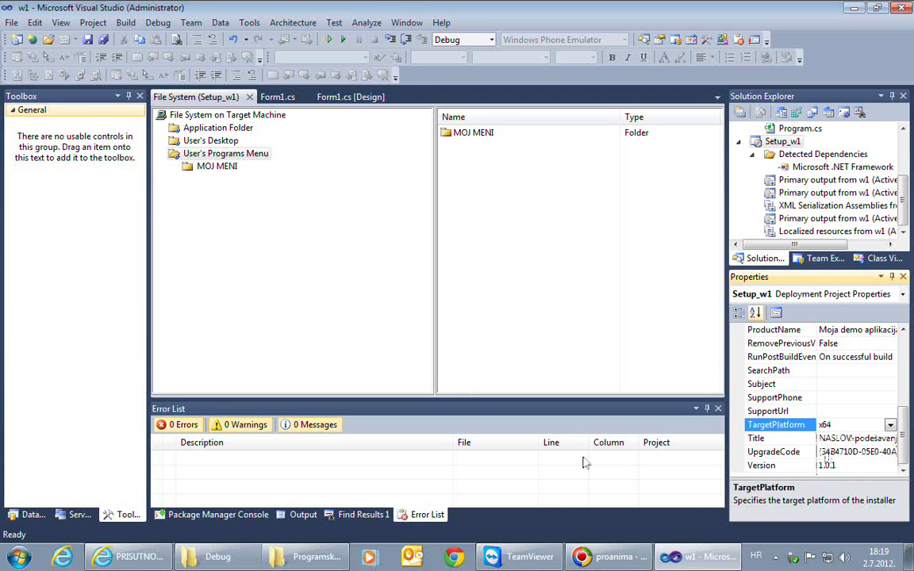
Set the TargetPlatform property of the Setup_w1 deployment project to x86.
left_click(891, 425)
left_click(872, 438)
Switch to the Setup_w1 Debug output folder in Windows Explorer, select Setup_w1.msi and setup.exe for inspection, and return to Visual Studio.
left_click(226, 486)
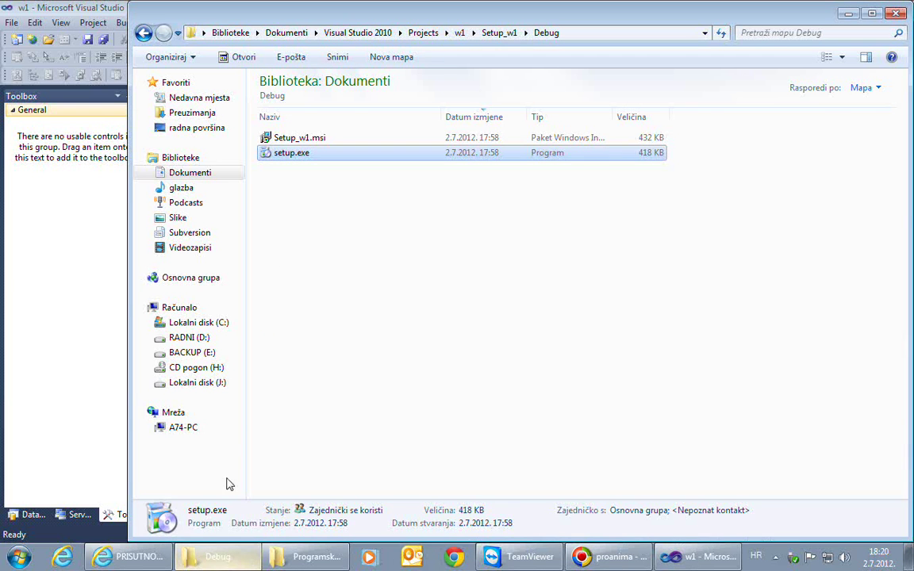
left_click_drag(303, 182, 294, 143)
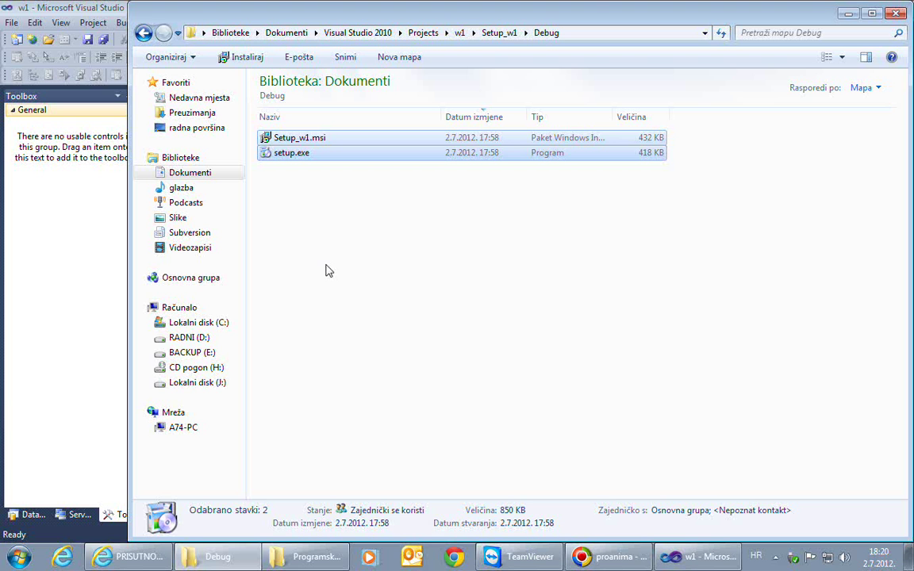
left_click(85, 13)
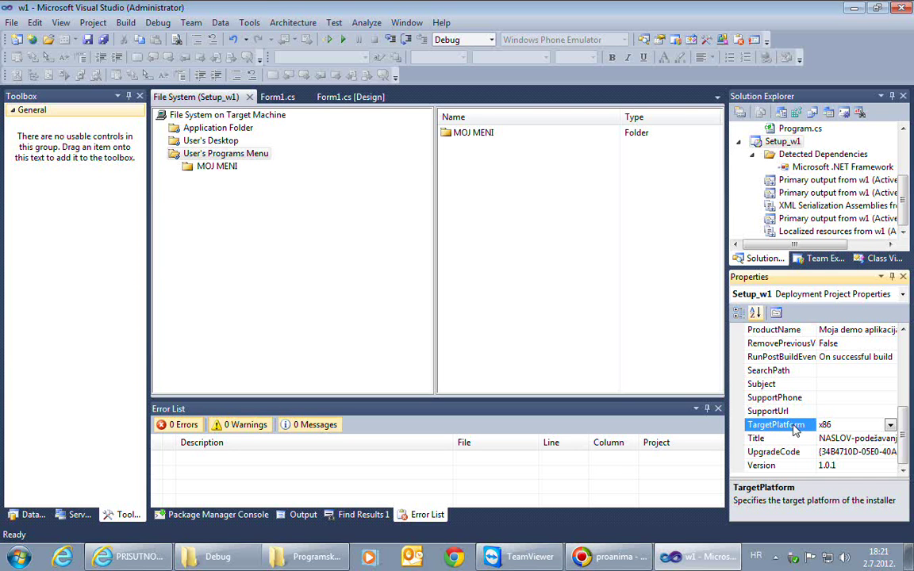
Rebuild the Setup_w1 project and open its Property Pages in a clear area of the screen.
left_click(776, 146)
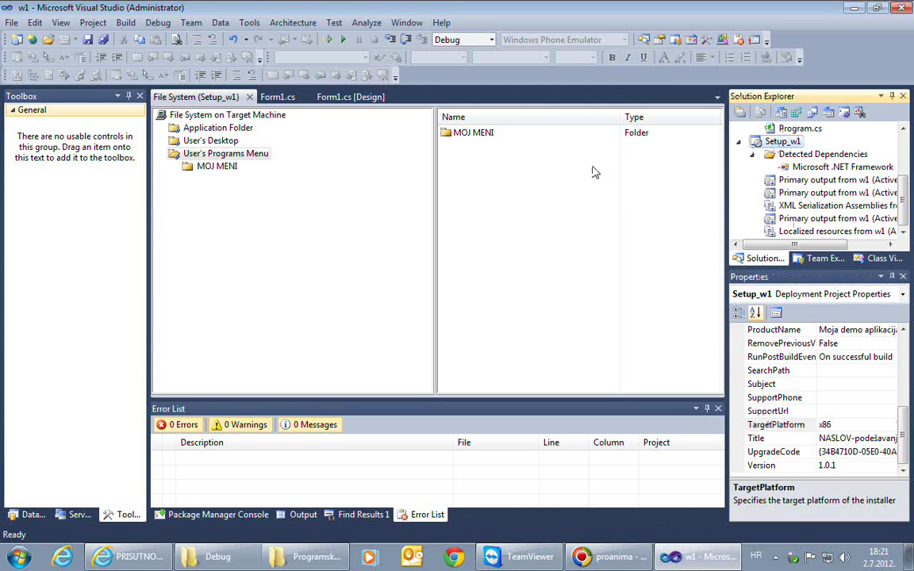
key("ctrl+shift+b")
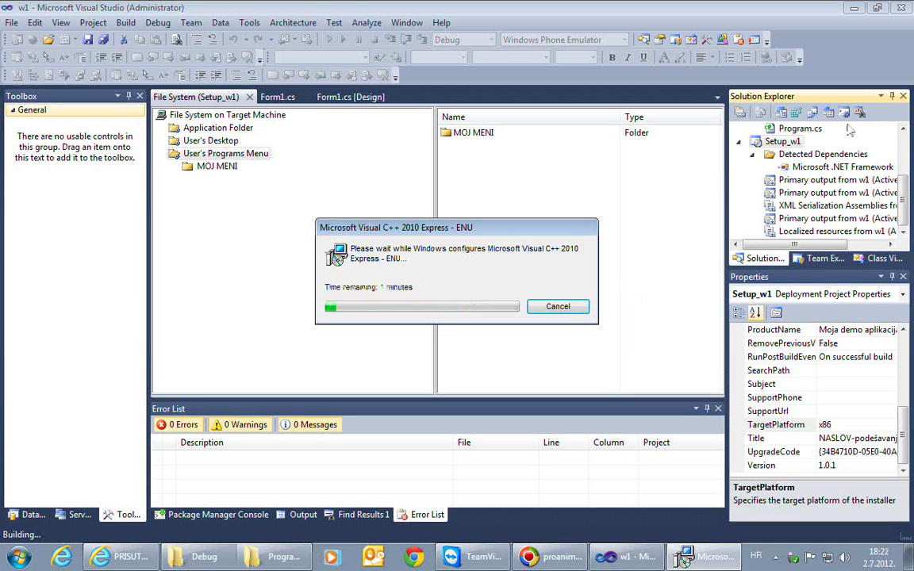
left_click(785, 156)
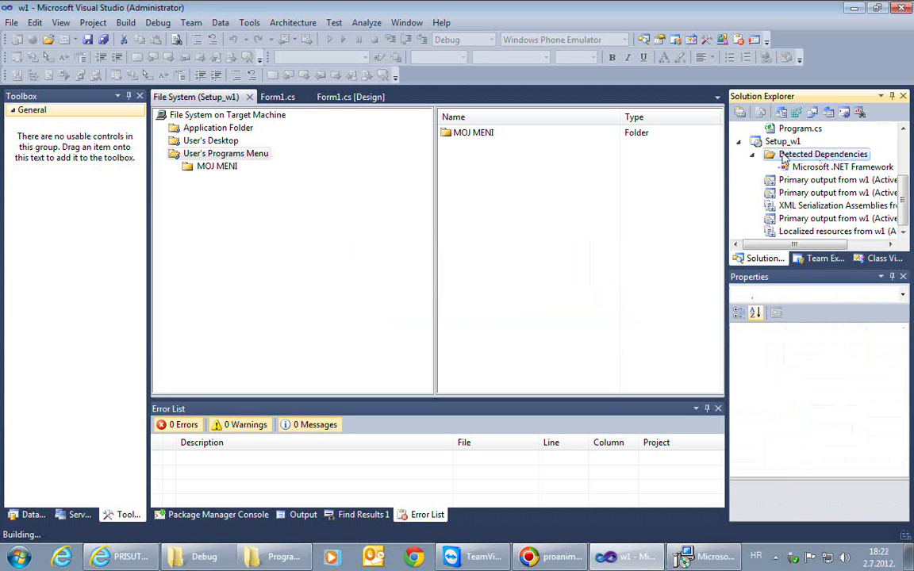
left_click(800, 169)
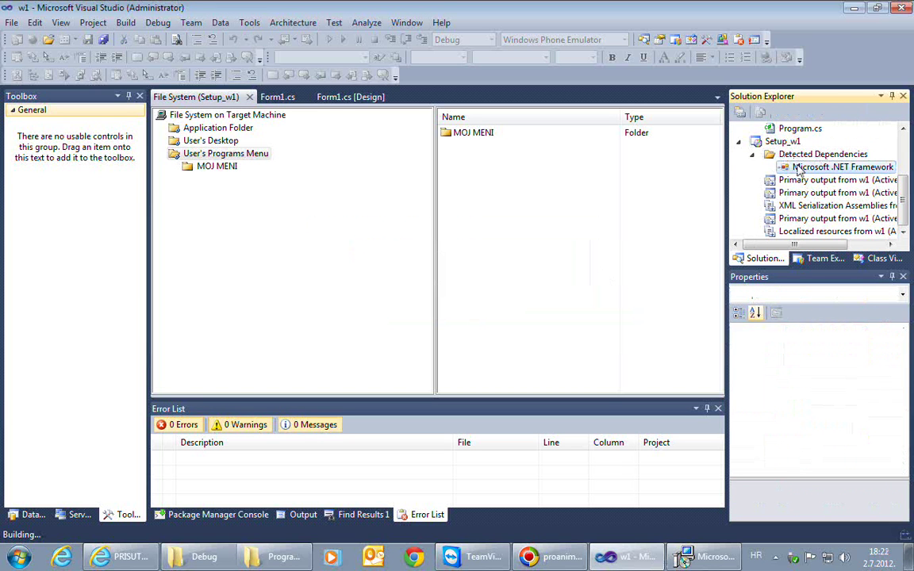
left_click(783, 154)
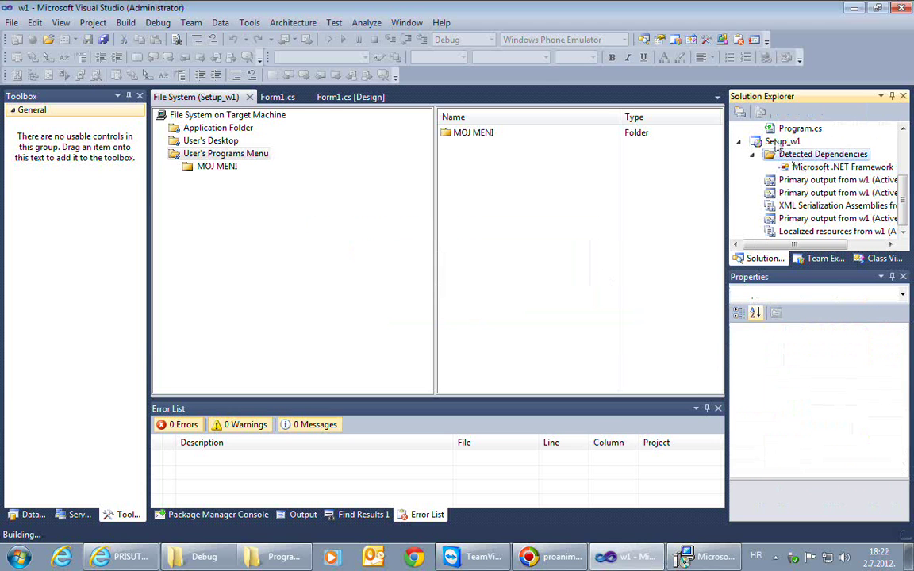
left_click(782, 142)
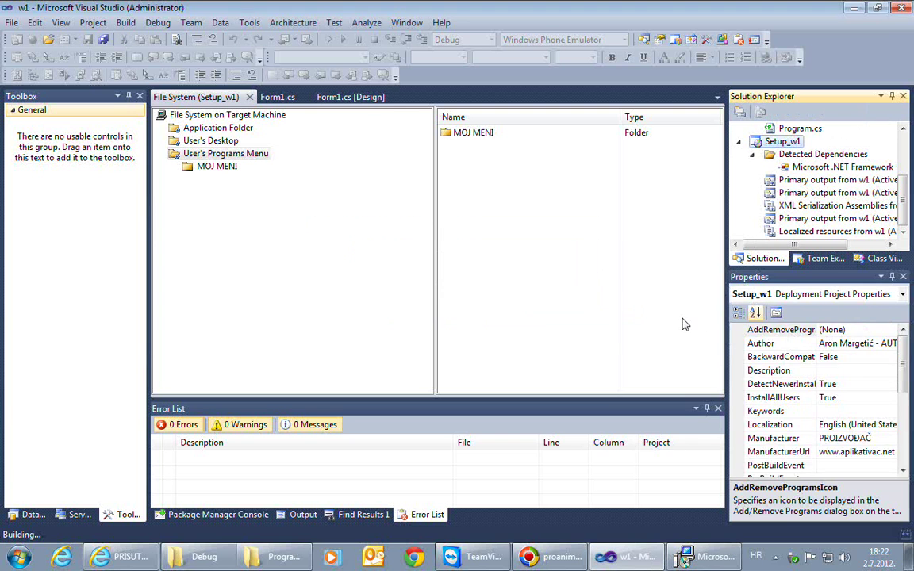
key("shift+F4")
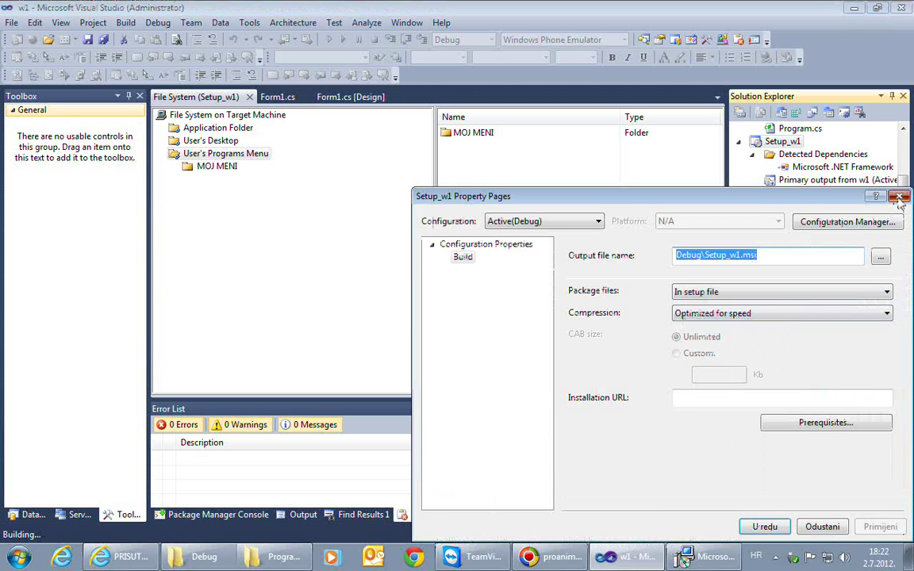
key("Escape")
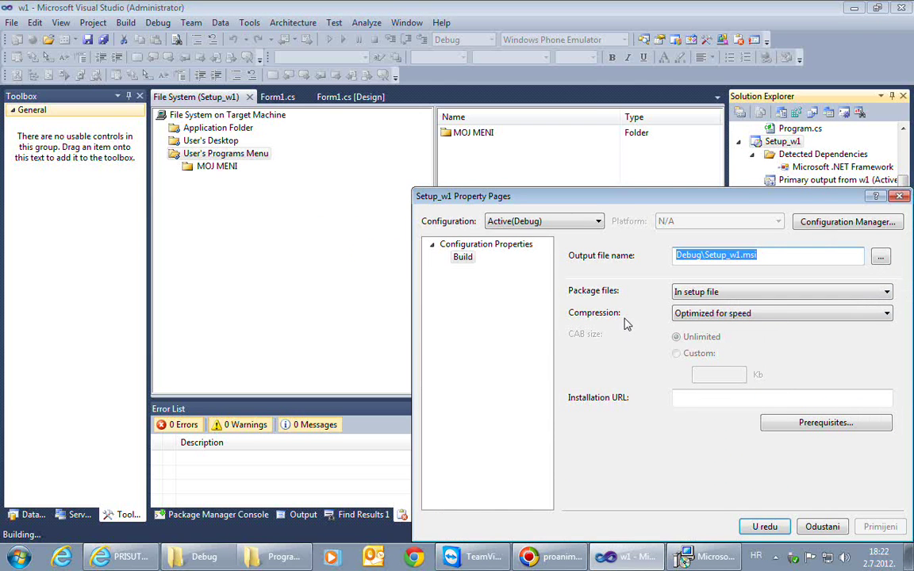
left_click_drag(633, 193, 457, 120)
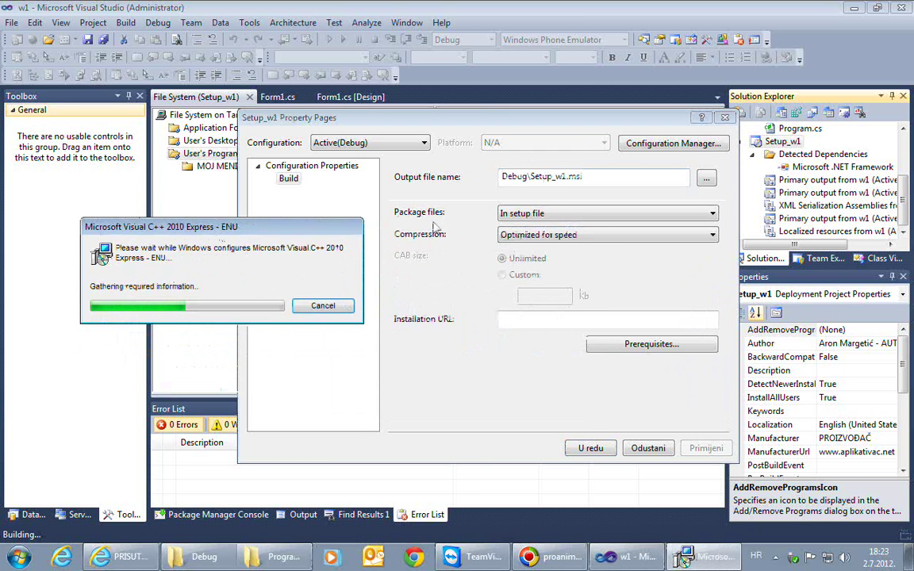
Examine the Package files and Compression options in the Setup_w1 build settings without choosing others.
left_click(557, 215)
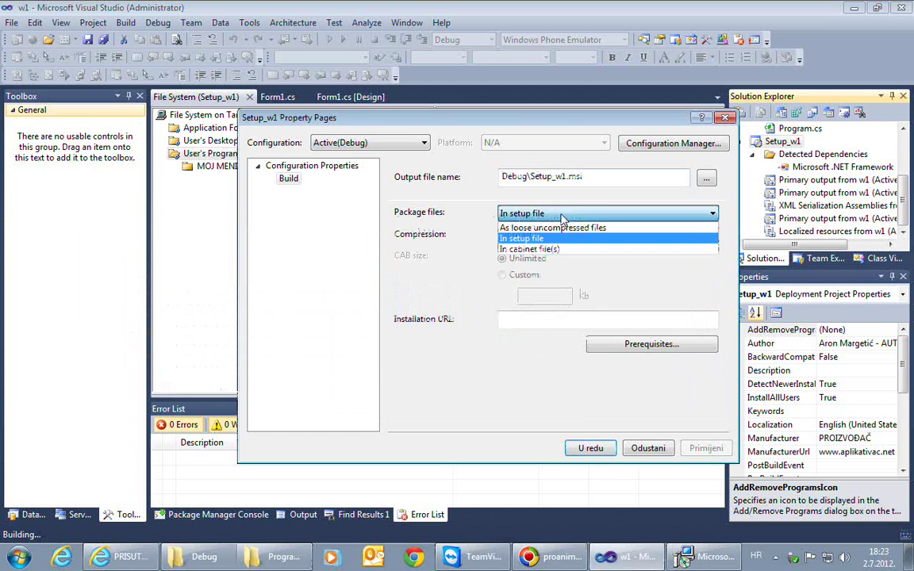
left_click(562, 216)
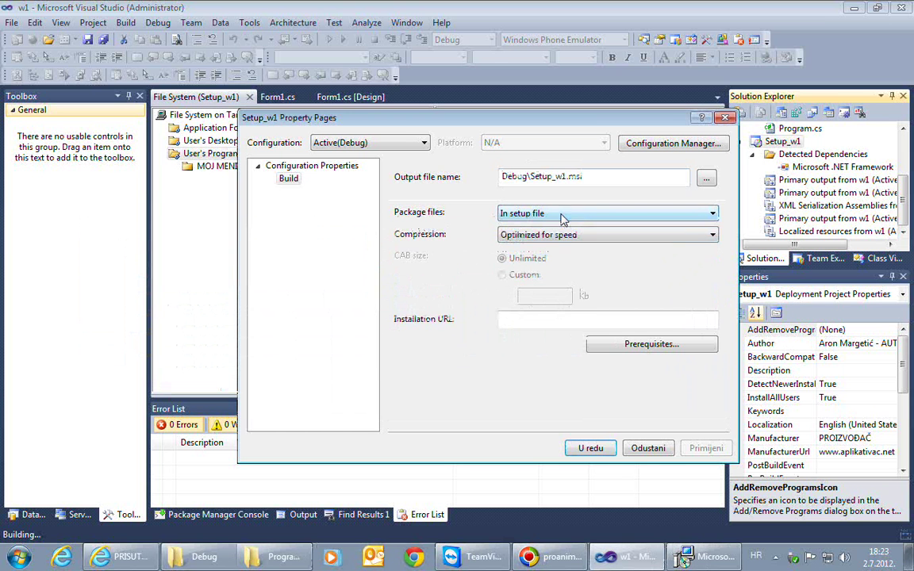
left_click(596, 236)
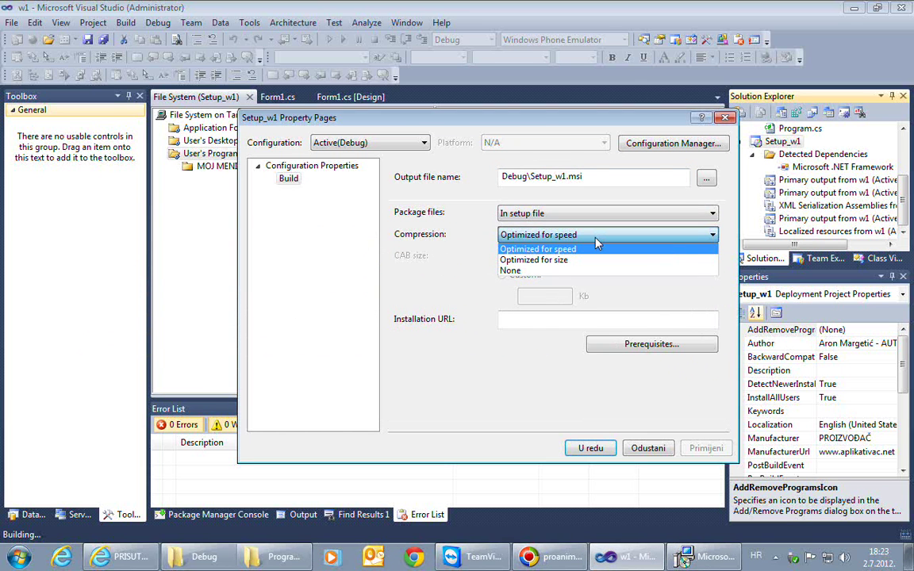
left_click(596, 237)
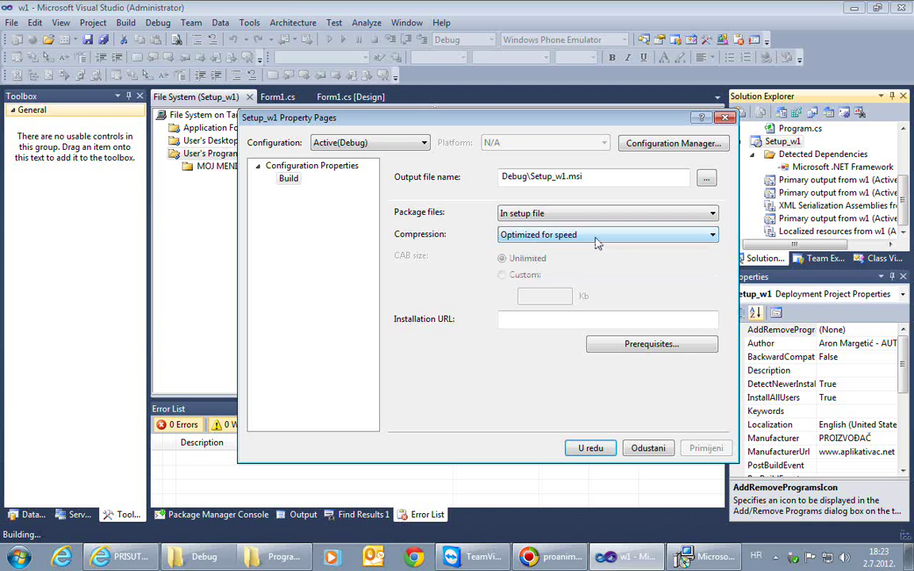
Open the Setup_w1 prerequisites and examine the whole list of components that can be installed.
left_click(609, 349)
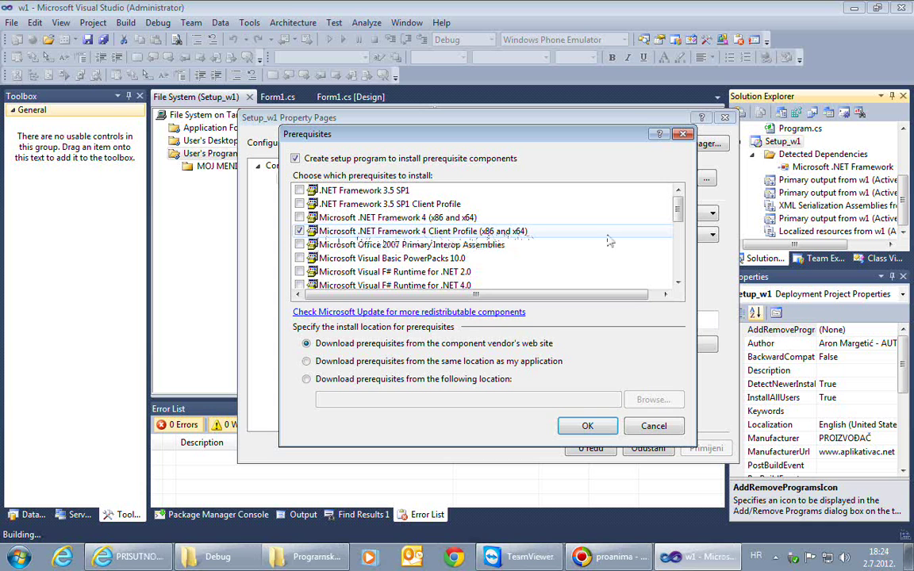
left_click_drag(679, 213, 681, 270)
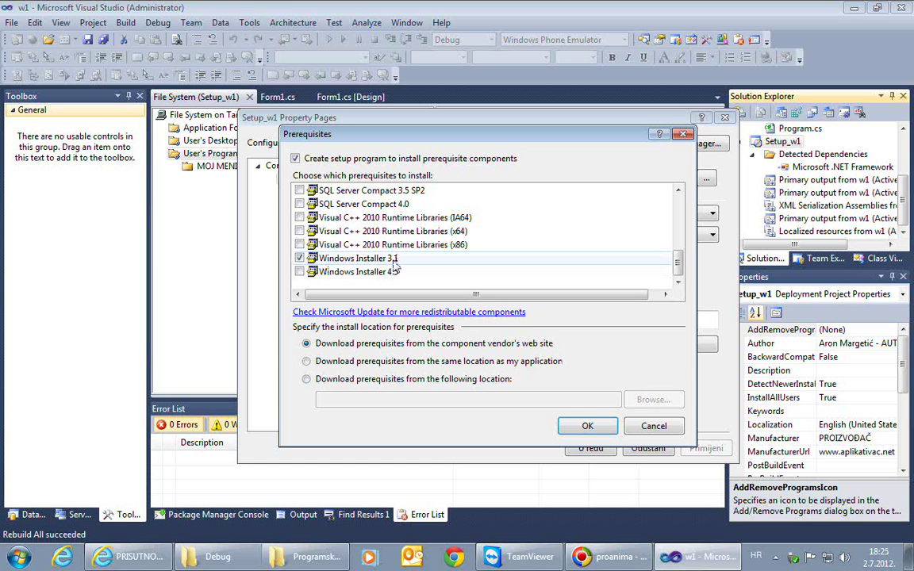
left_click_drag(677, 263, 679, 205)
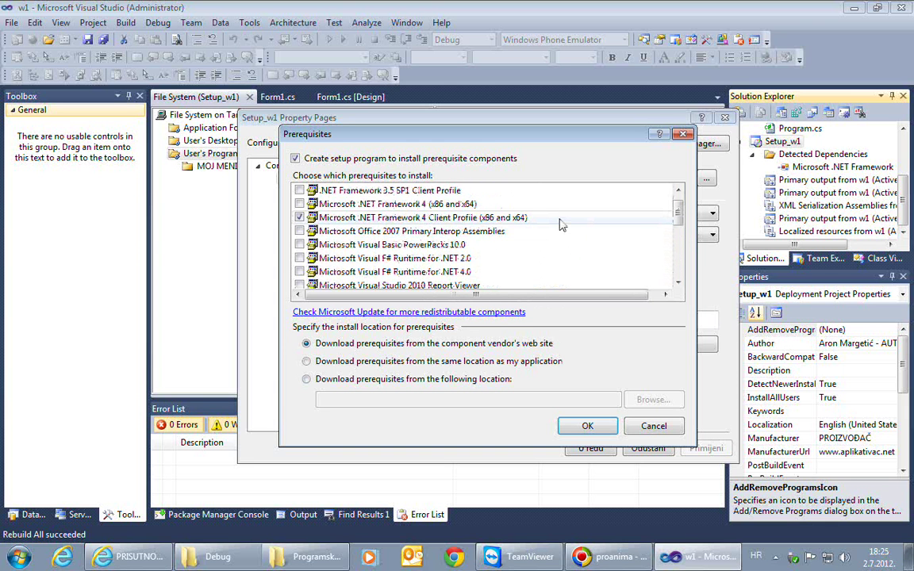
Set the prerequisites to download from the same location as the application, check the Debug folder, and accept the project settings.
left_click(306, 362)
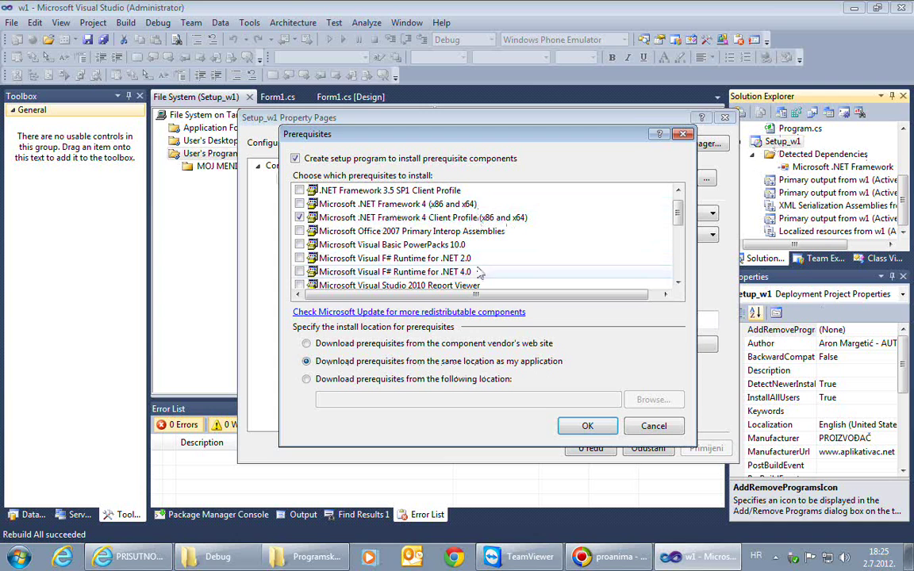
left_click(208, 557)
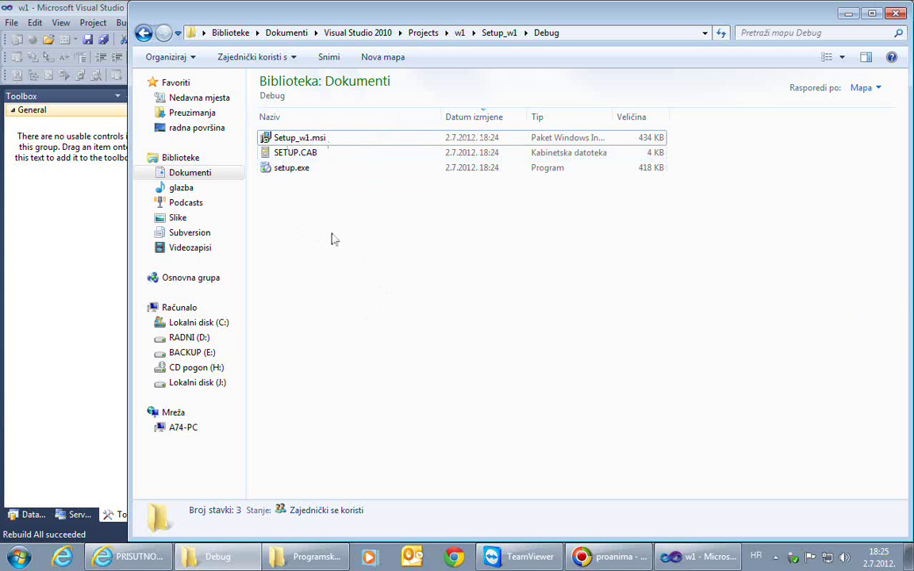
left_click(96, 7)
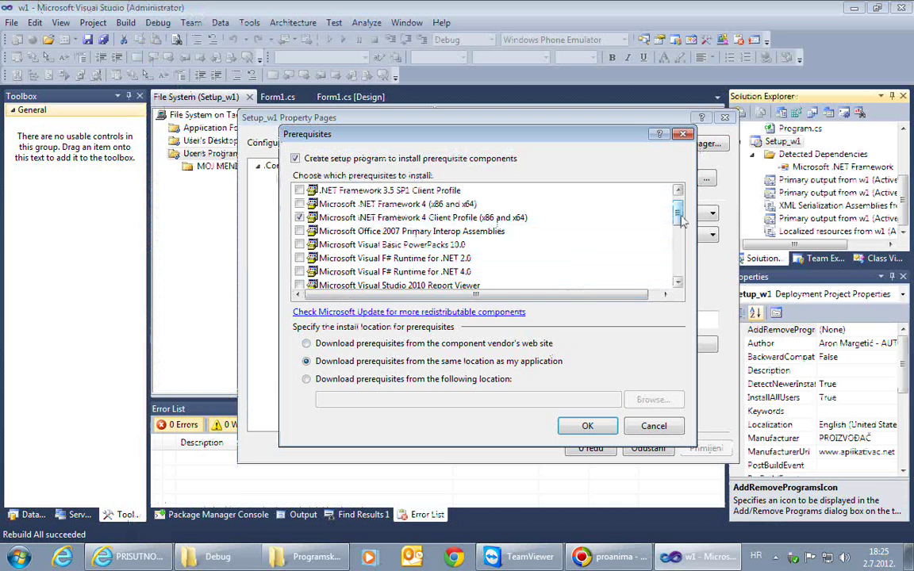
left_click_drag(679, 218, 680, 244)
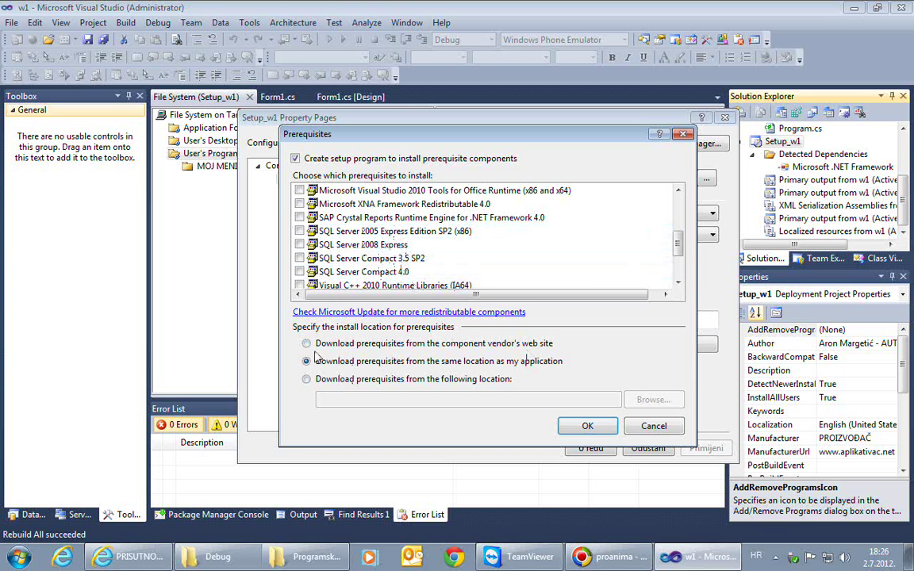
left_click(586, 426)
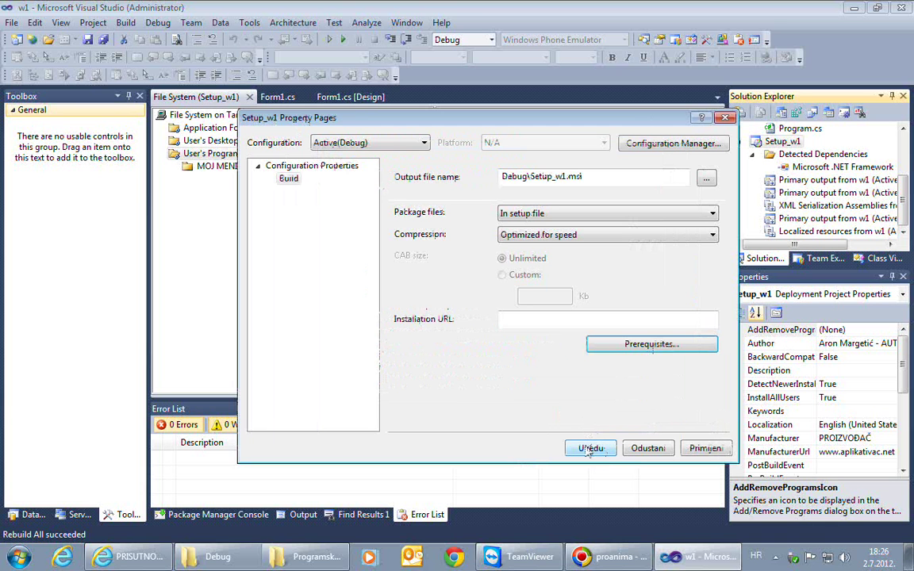
left_click(593, 449)
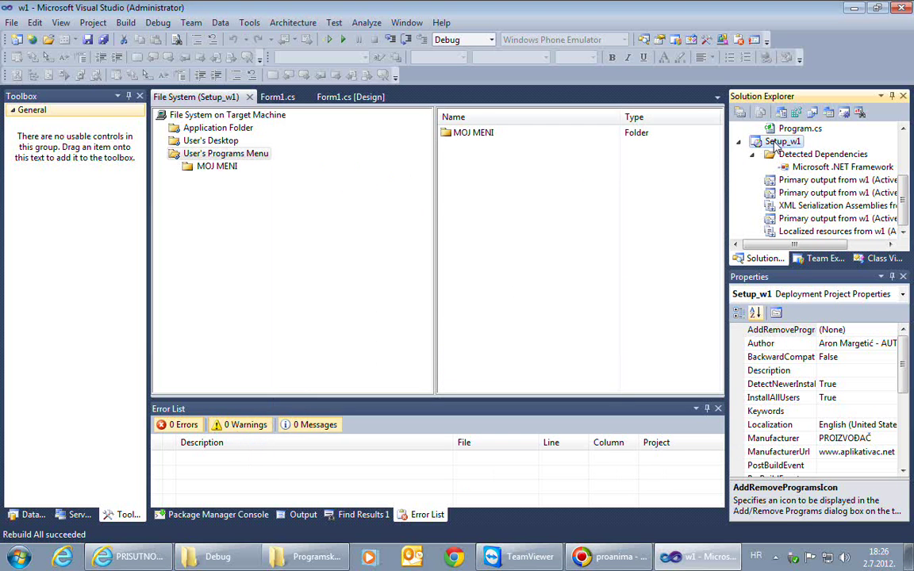
Rebuild the Setup_w1 project and check its Debug output folder and the configuration progress during the build.
key("ctrl+shift+b")
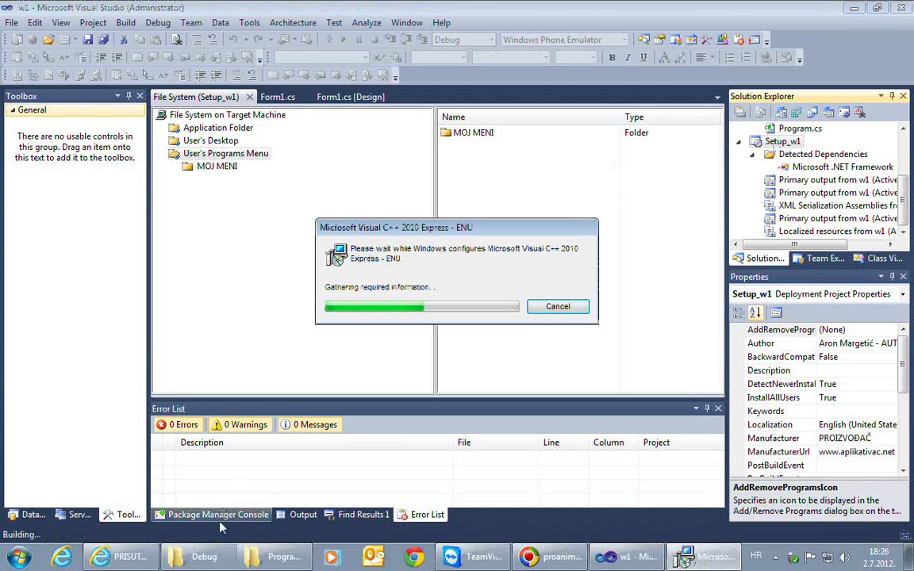
left_click(198, 560)
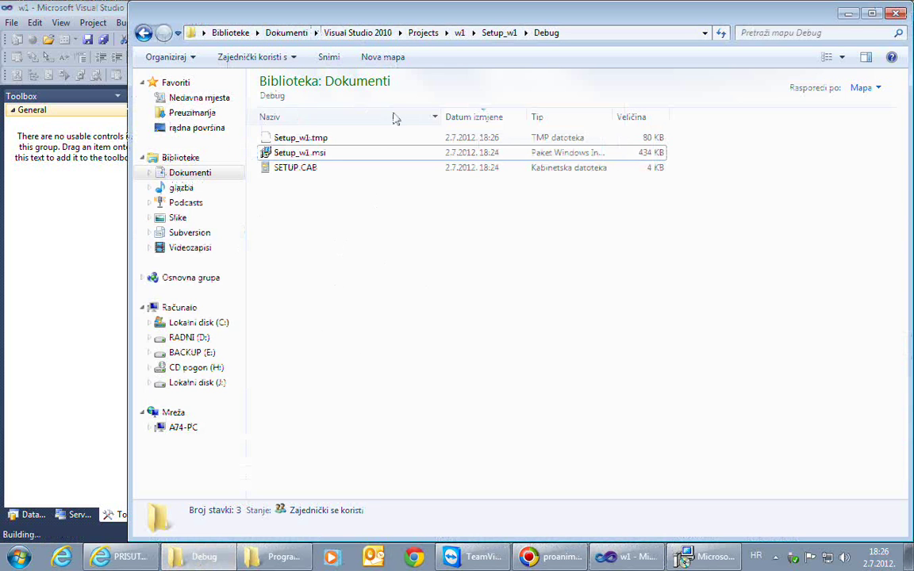
left_click(341, 155)
left_click(85, 8)
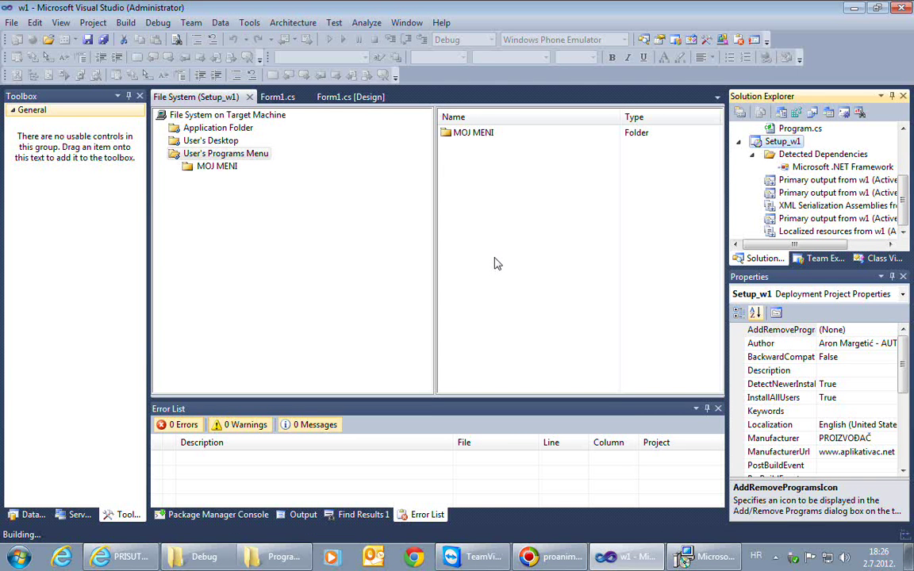
left_click(708, 562)
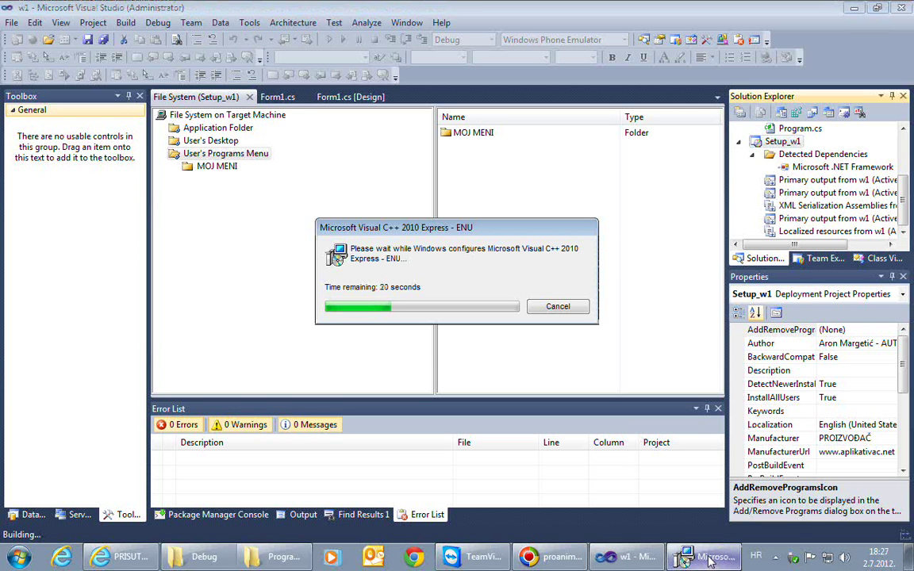
left_click(775, 147)
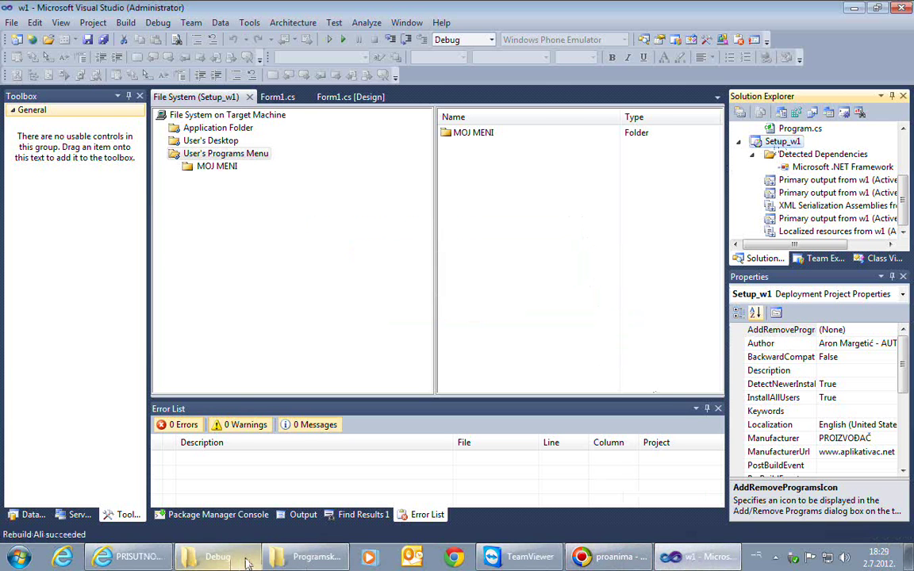
Examine the DotNetFX40Client and WindowsInstaller3_1 folders and the setup files in the Debug output folder, then return to Visual Studio.
left_click(218, 556)
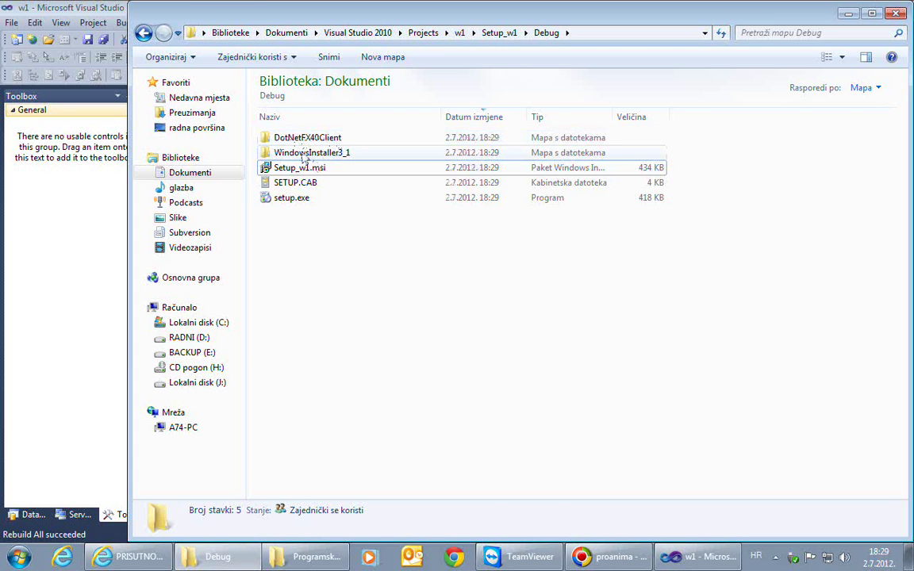
left_click(342, 153)
left_click(283, 138)
left_click(282, 149)
left_click(303, 139)
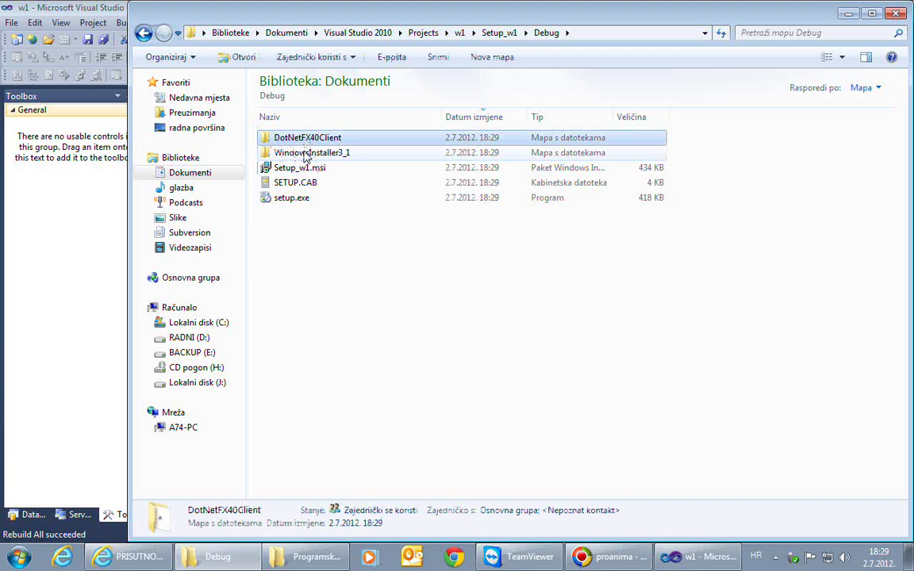
left_click(298, 151)
left_click(306, 140)
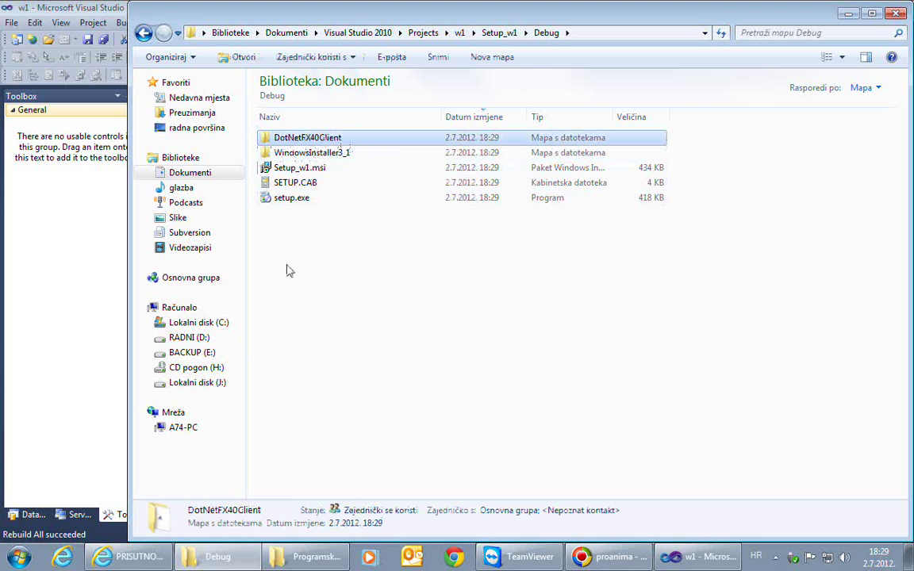
left_click_drag(381, 208, 264, 128)
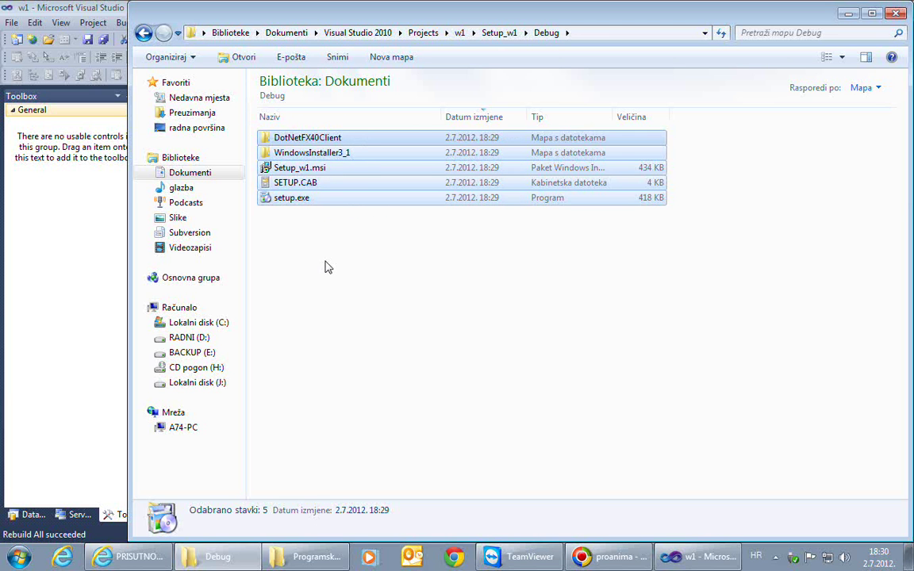
left_click(76, 7)
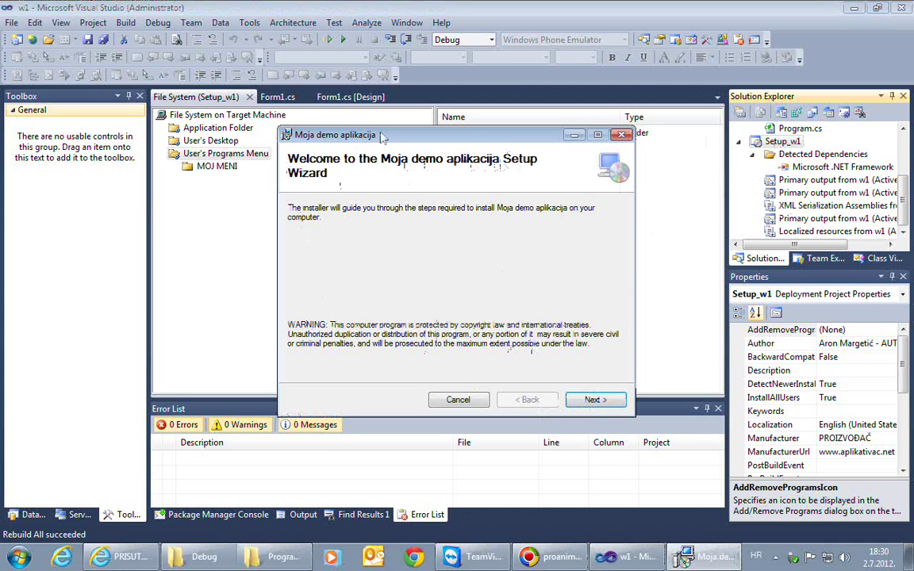
Install Moja demo aplikacija for everyone in the default PROIZVOĐAČ folder and close the setup wizard when it completes.
left_click(588, 401)
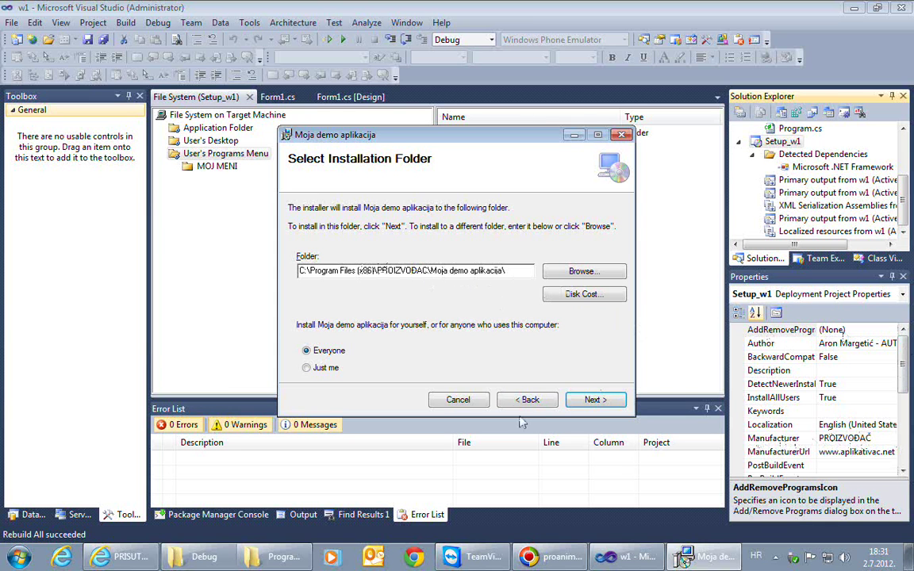
left_click(594, 400)
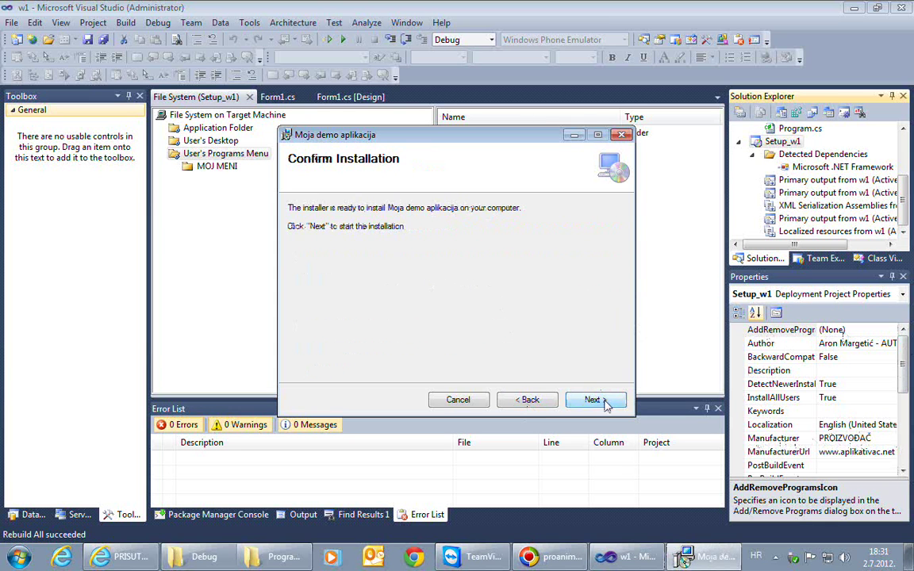
left_click(604, 401)
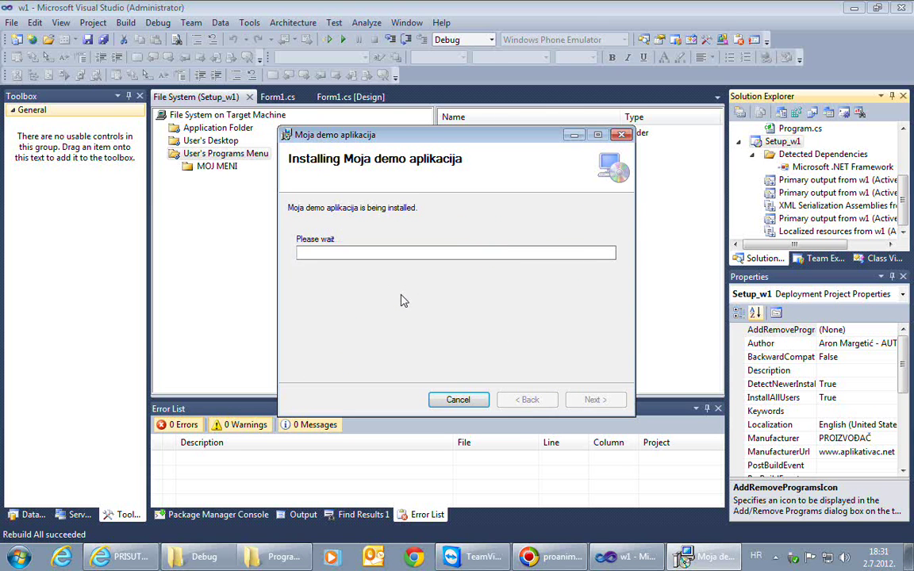
left_click(596, 400)
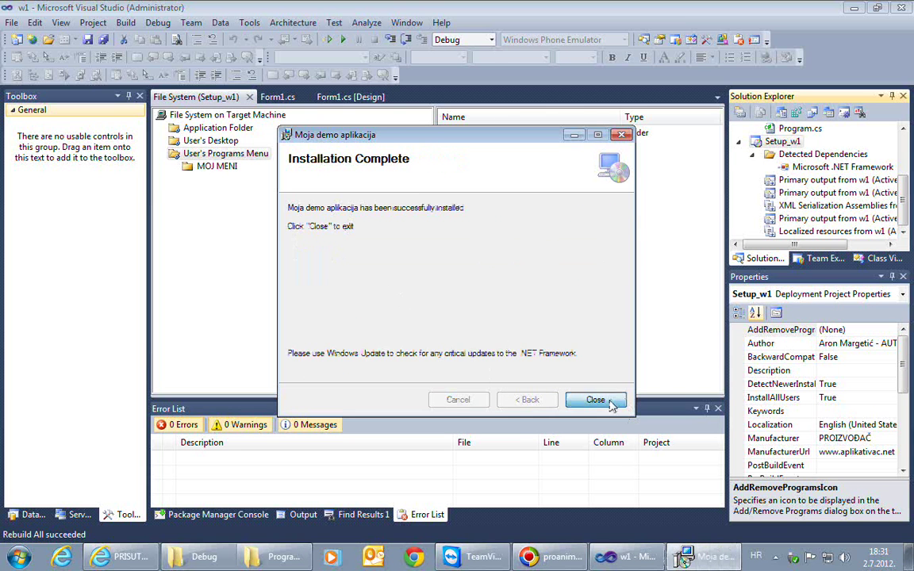
Look through the full list of installed programs in Windows for the Moja demo aplikacija menu entry.
left_click(17, 559)
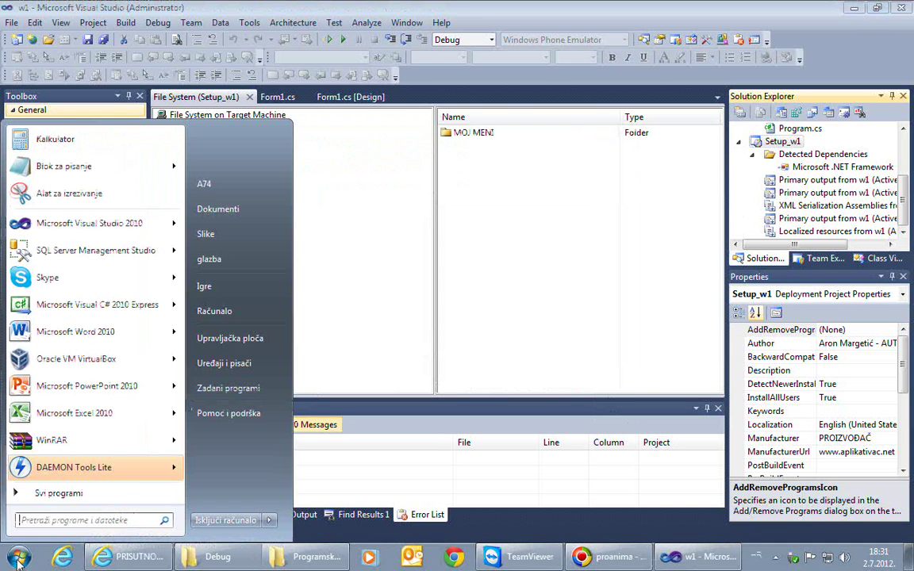
left_click(59, 493)
left_click(121, 324)
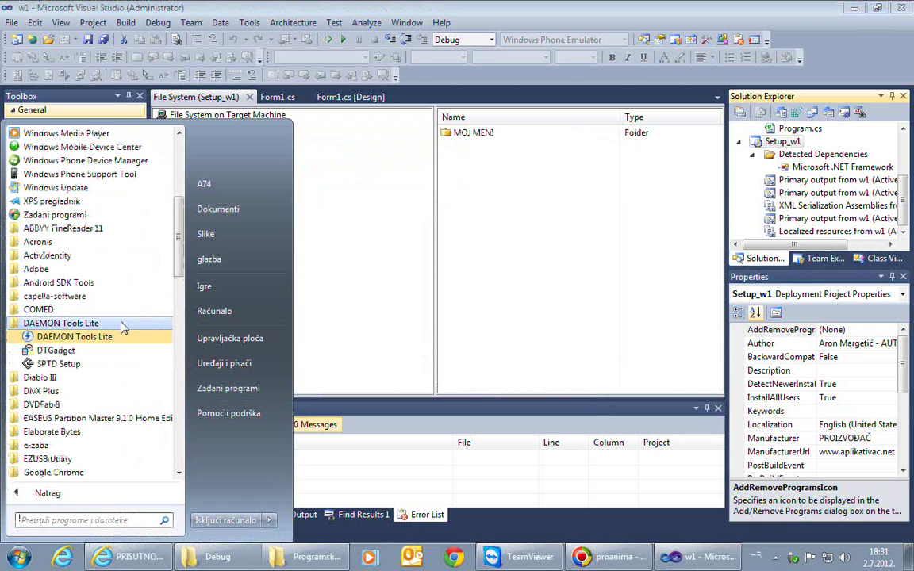
left_click(121, 324)
scroll(107, 357, "down", 15)
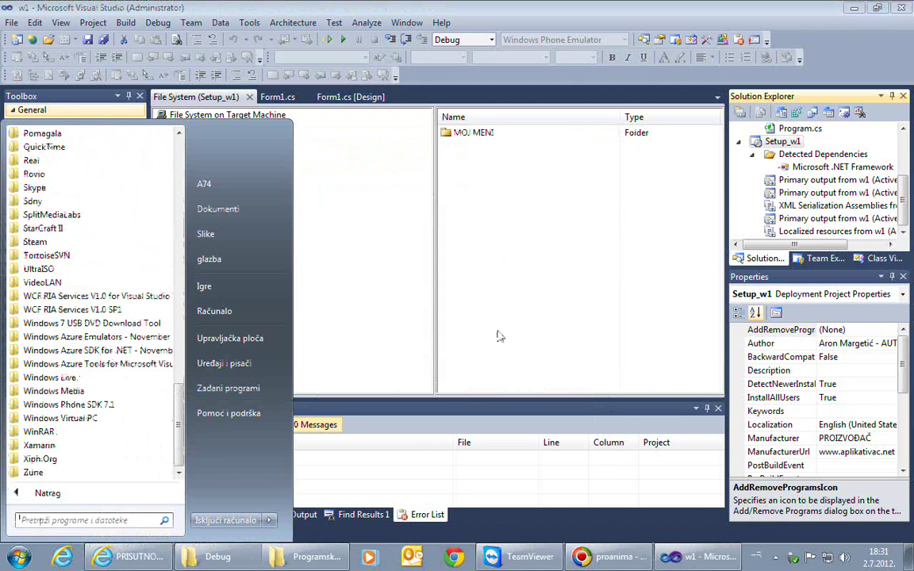
Test-run w1.exe from the PROIZVOĐAČ\Moja demo aplikacija folder in Program Files (x86), close it, and return to Visual Studio.
left_click(310, 556)
left_click(309, 556)
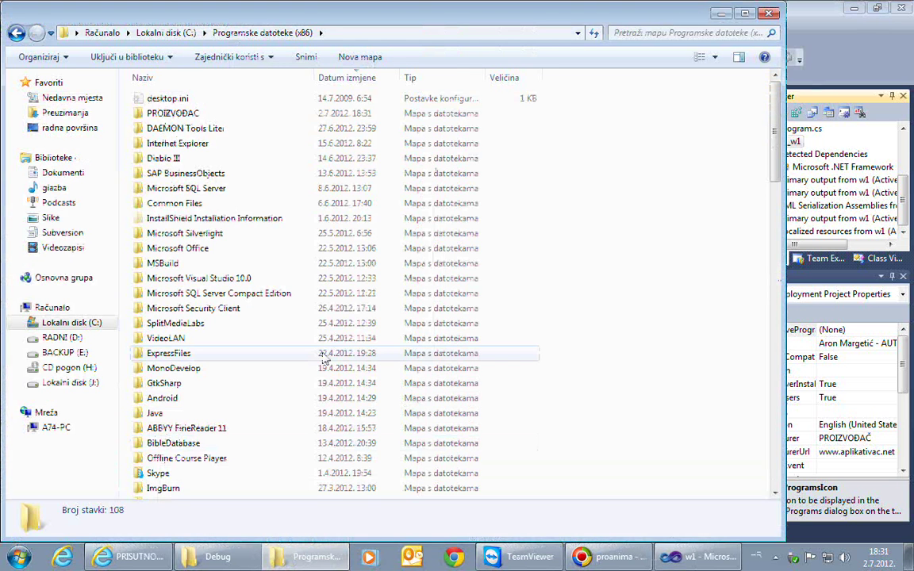
double_click(173, 113)
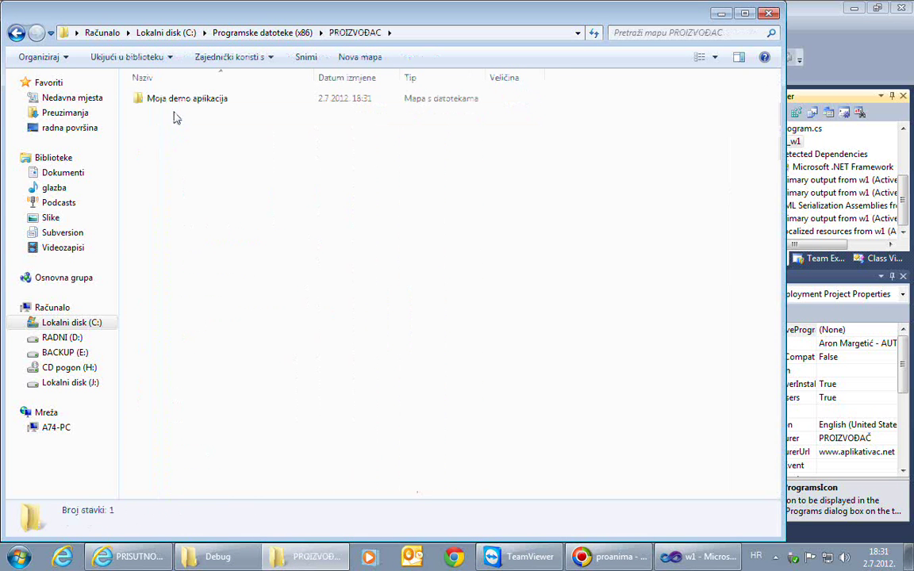
double_click(151, 100)
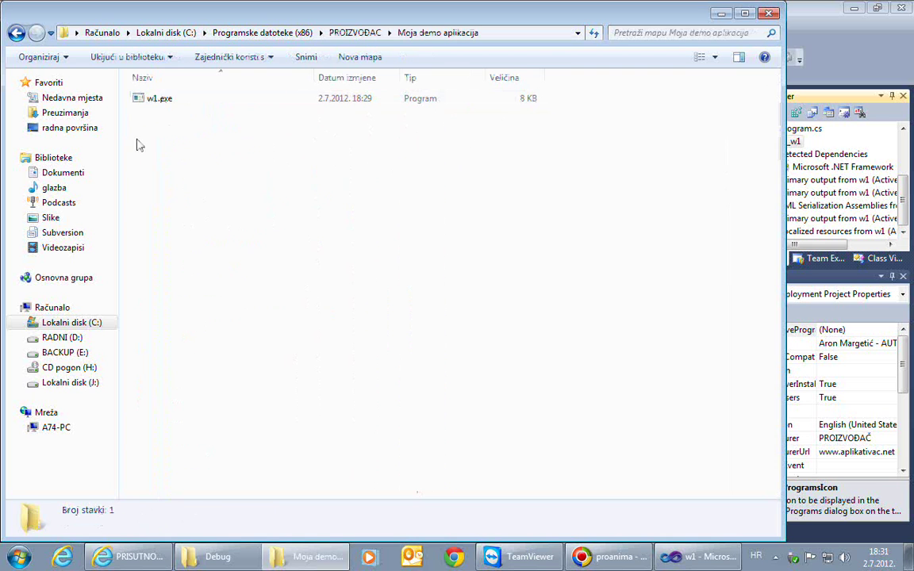
double_click(141, 100)
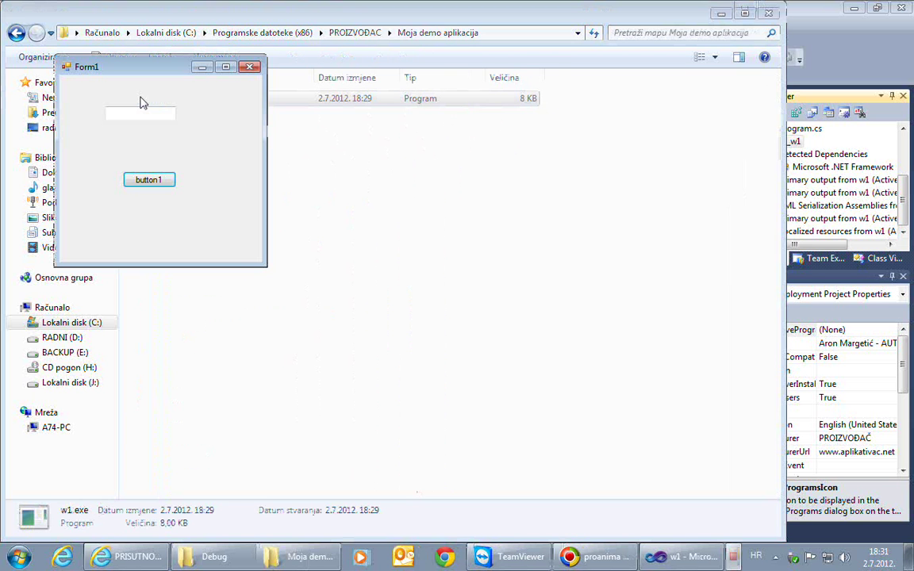
key("alt+F4")
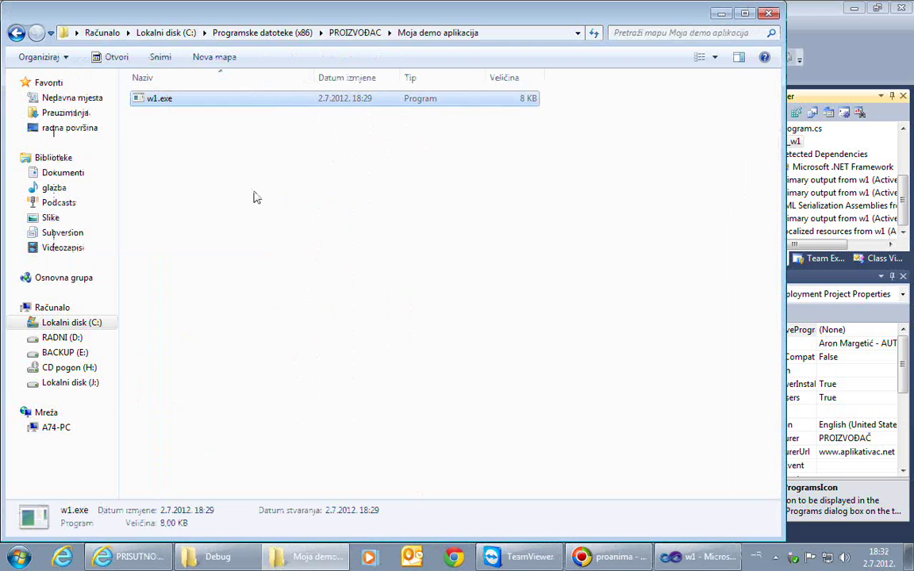
left_click(724, 13)
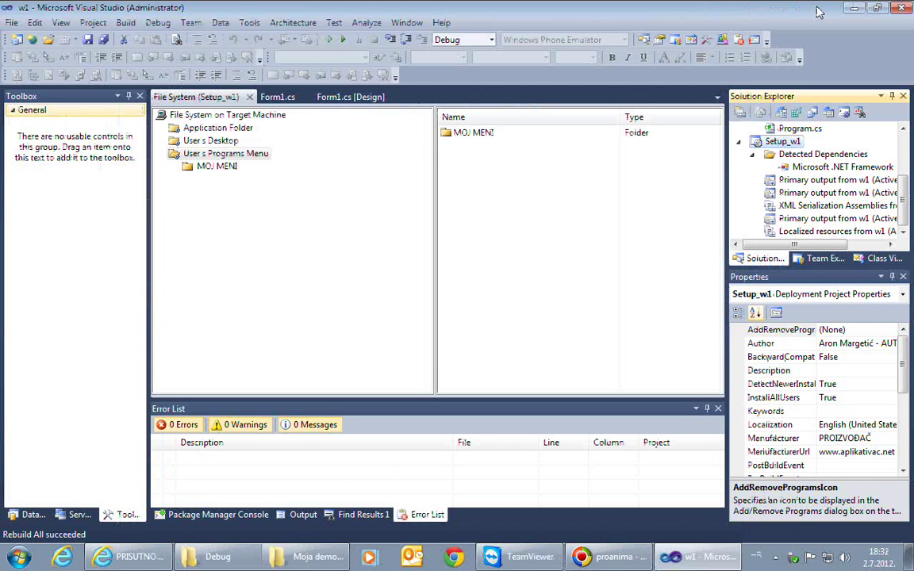